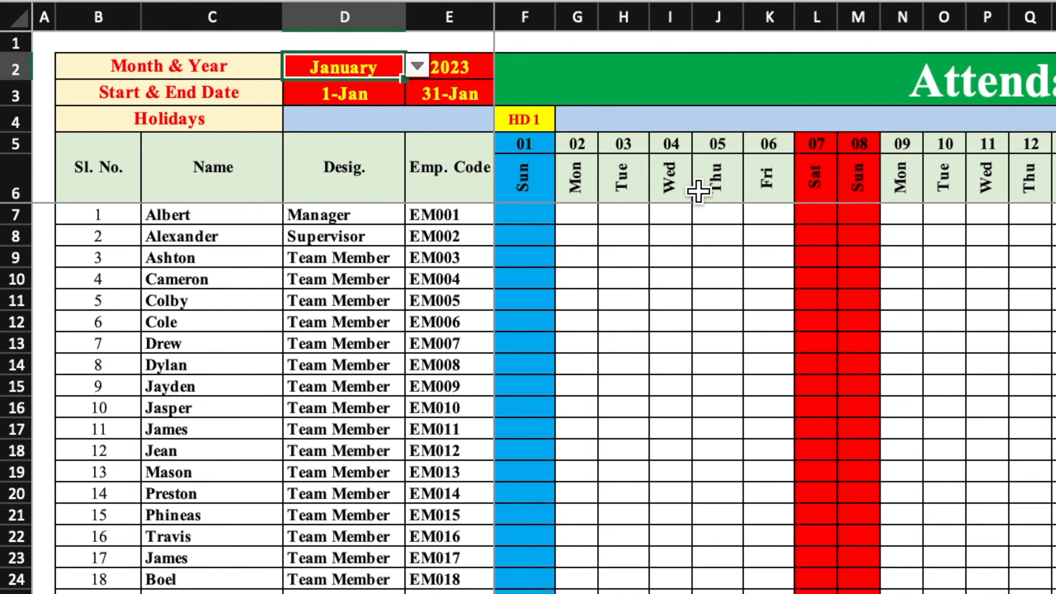
Set the attendance sheet's month to February.
click(417, 66)
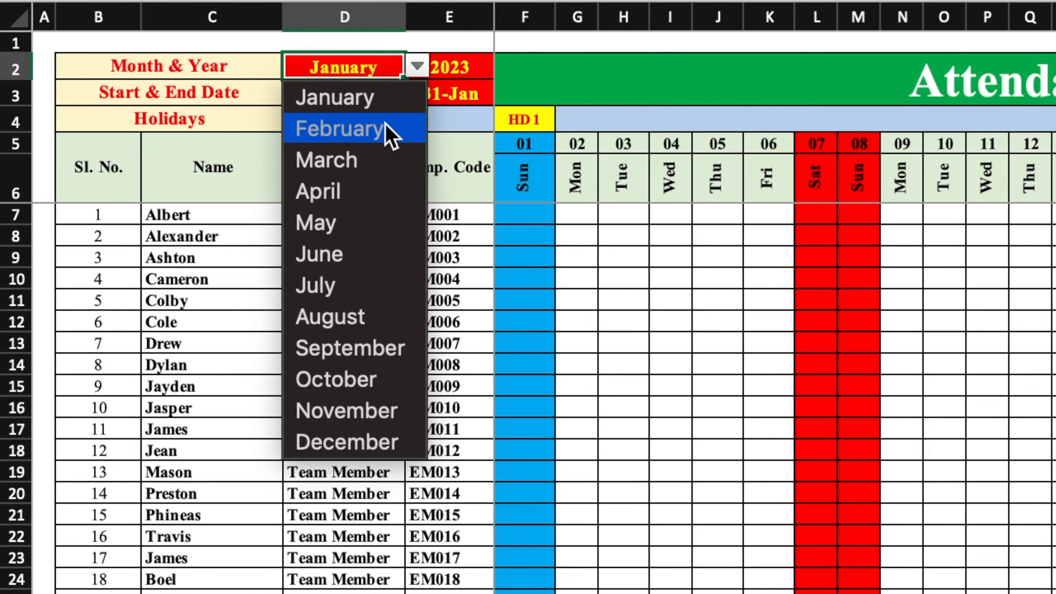
click(391, 132)
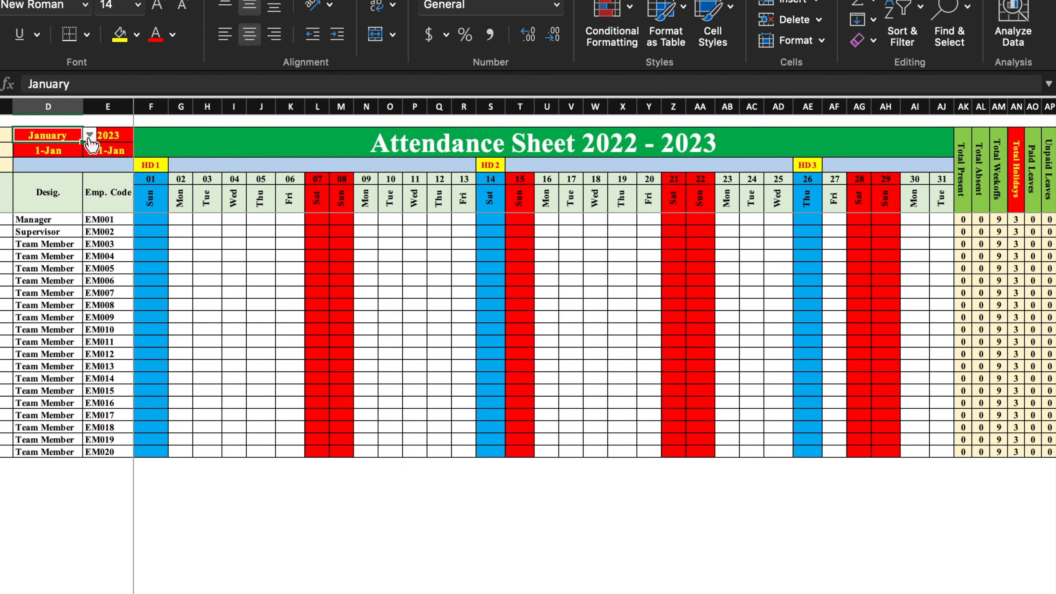
click(89, 137)
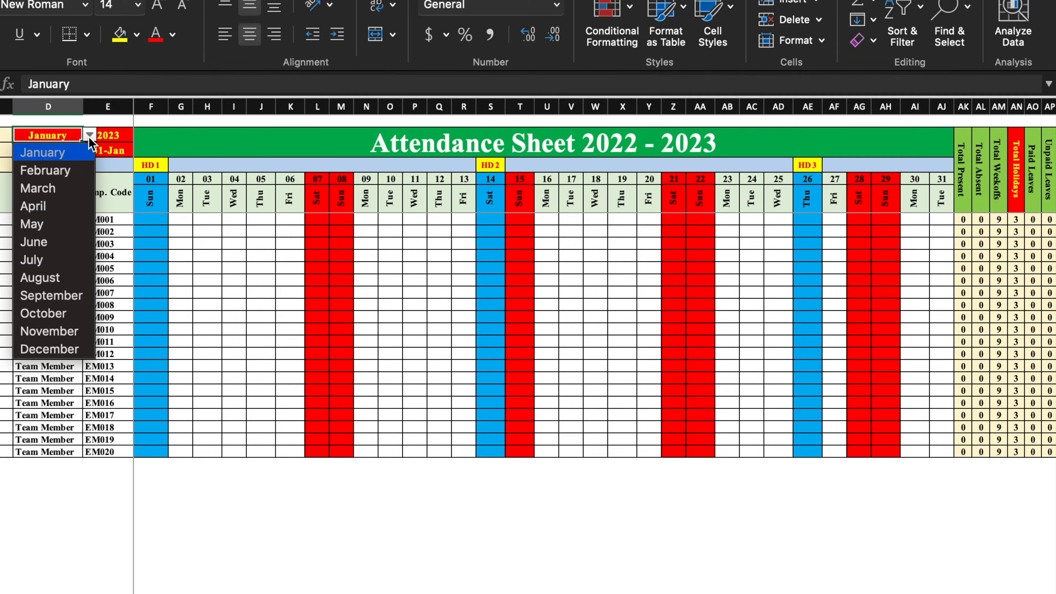
click(81, 172)
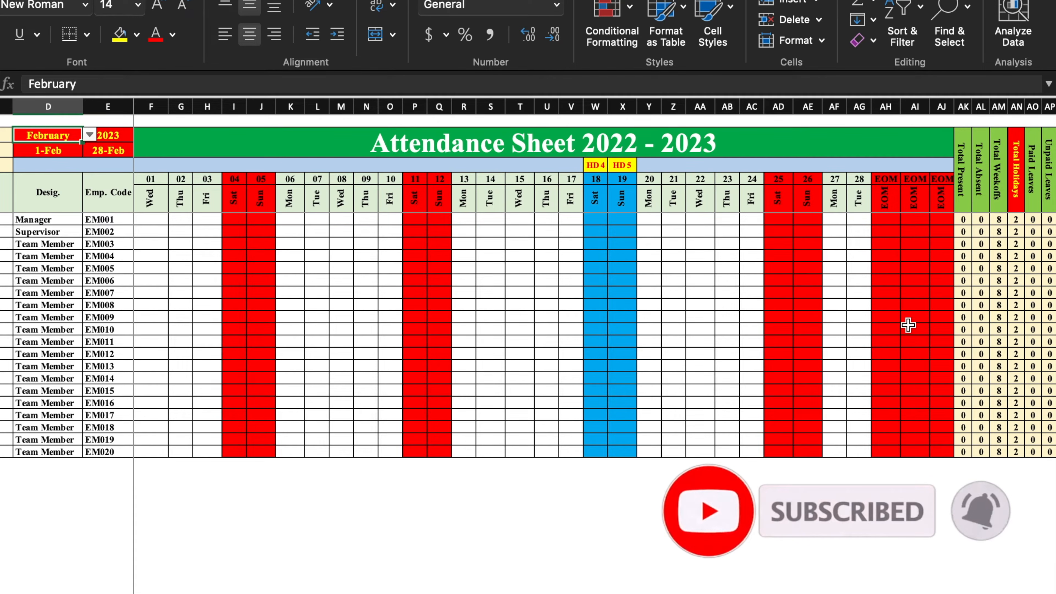
Try to enter p in row 7 under the first EOM column, Saturday the 25th and holiday the 18th, cancelling each rejected entry.
click(891, 222)
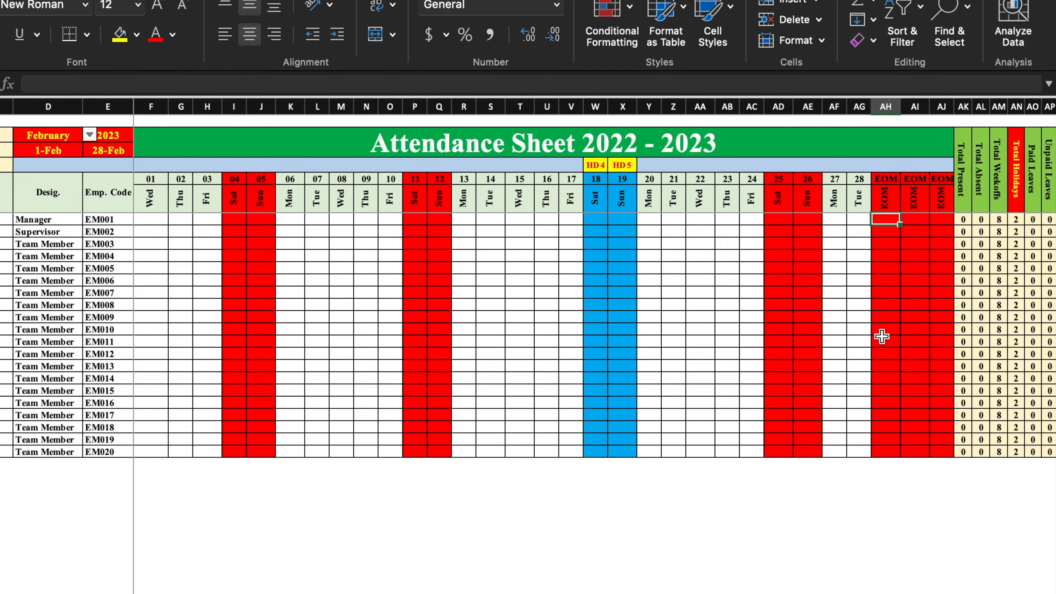
text(p)
key(Return)
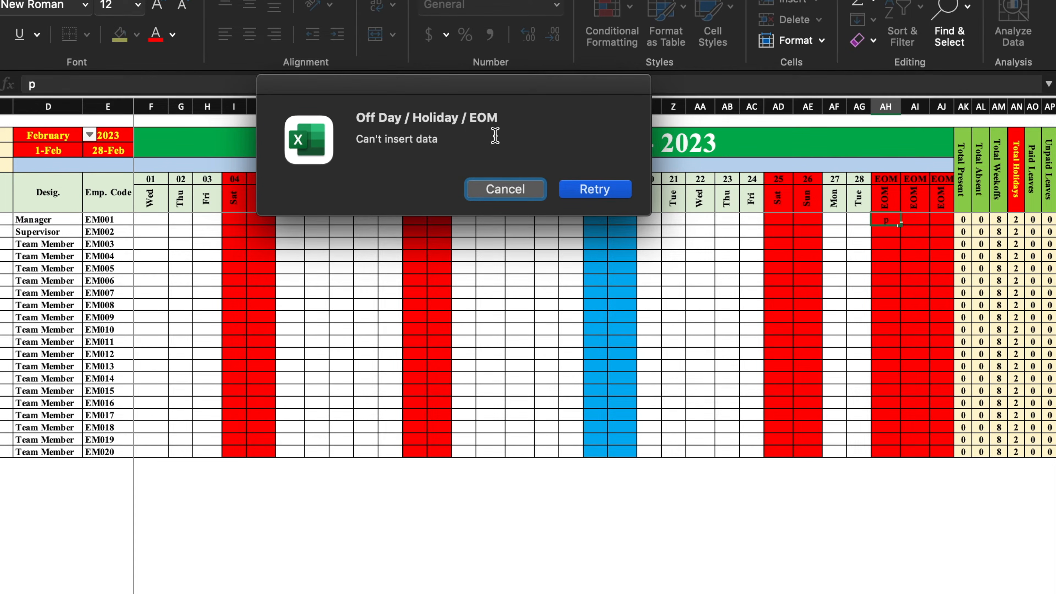
click(506, 189)
click(769, 220)
text(p)
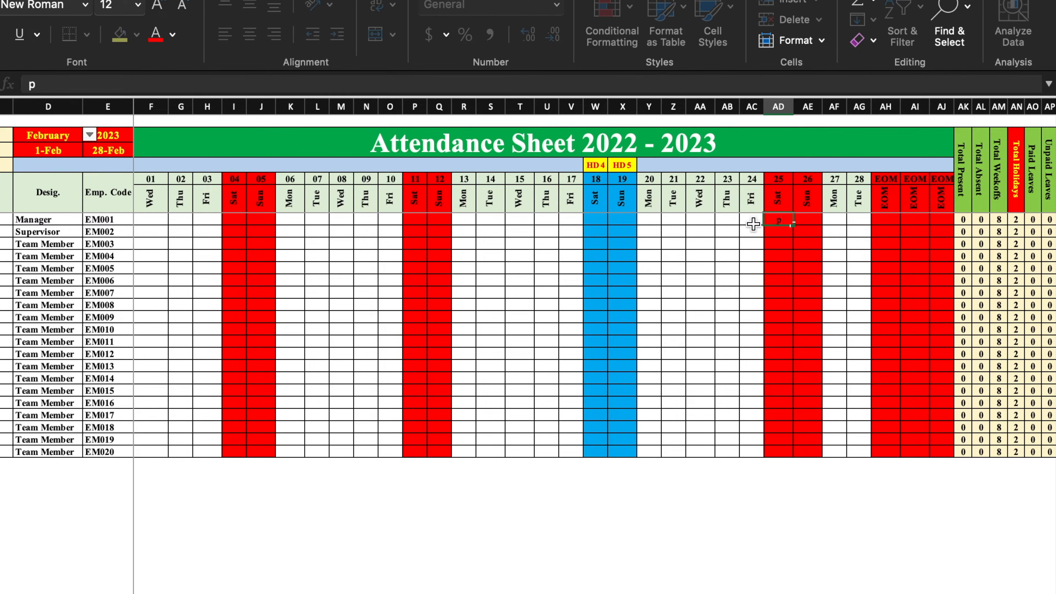
key(Return)
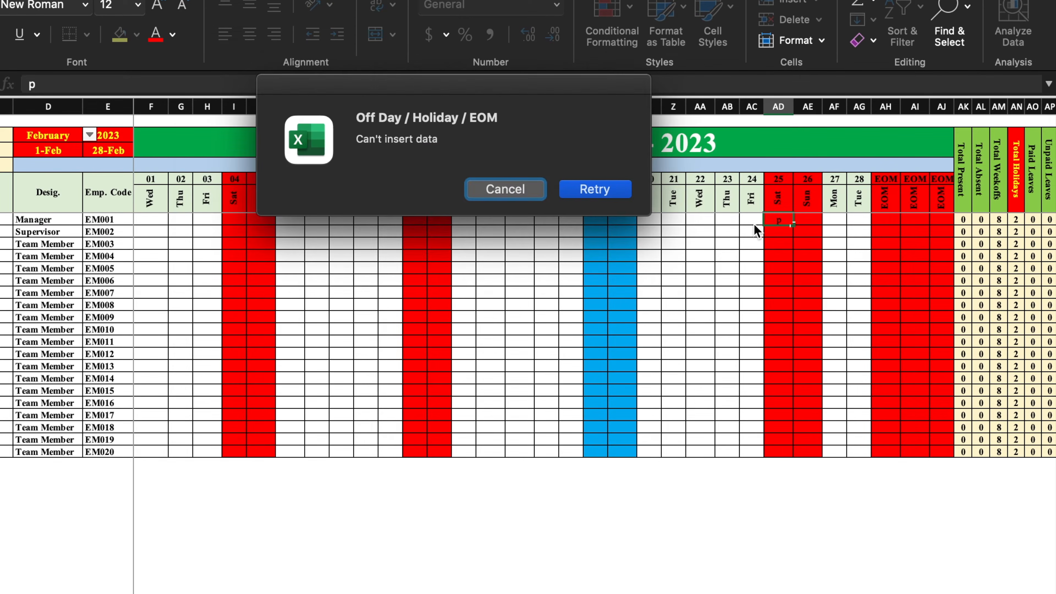
click(524, 192)
click(595, 220)
text(p)
key(Return)
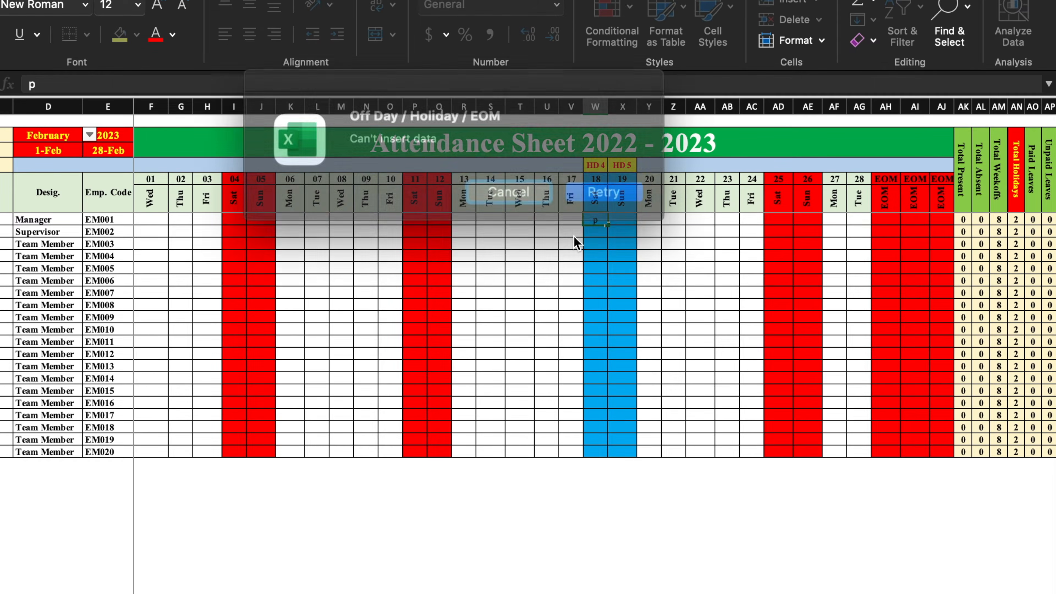
click(526, 196)
Enter P in R7 for day 13 and try the codes A, PL and UL in S12 for day 14.
click(464, 220)
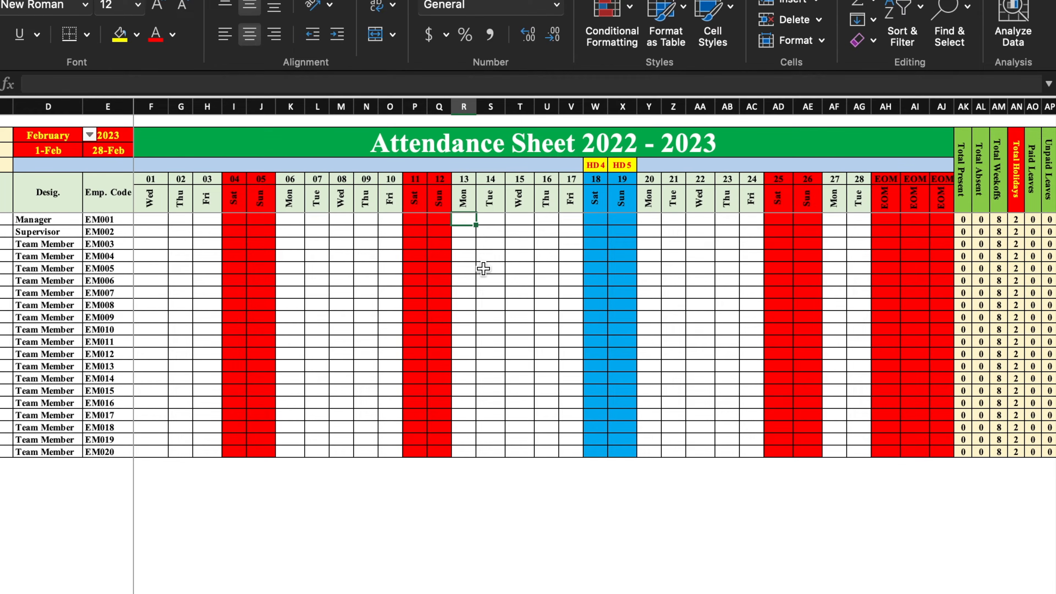
key(Return)
click(489, 283)
text(A)
key(Return)
text(PL)
key(Return)
text(UL)
click(503, 362)
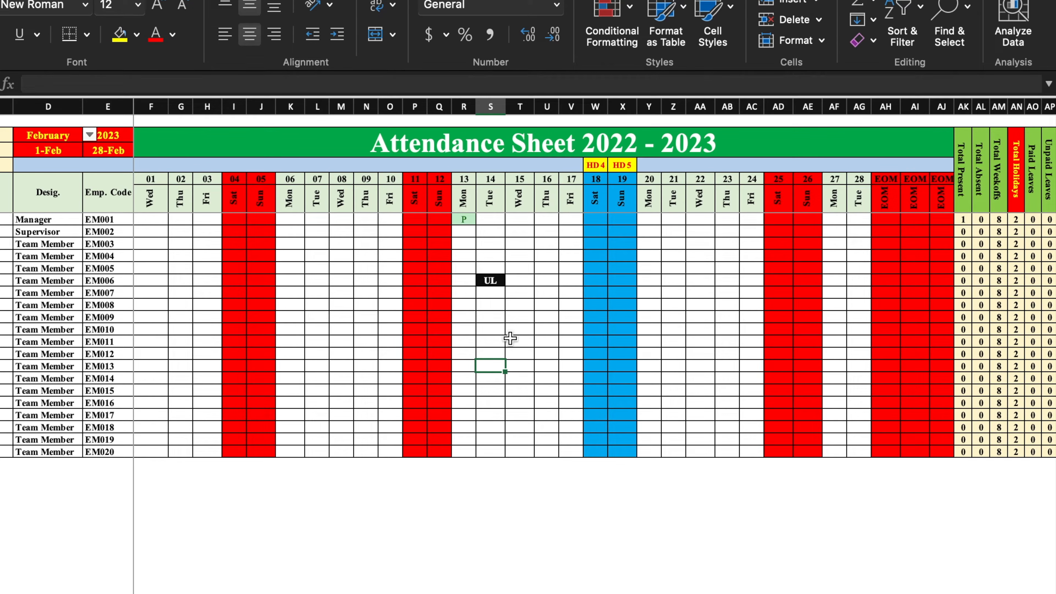
click(497, 334)
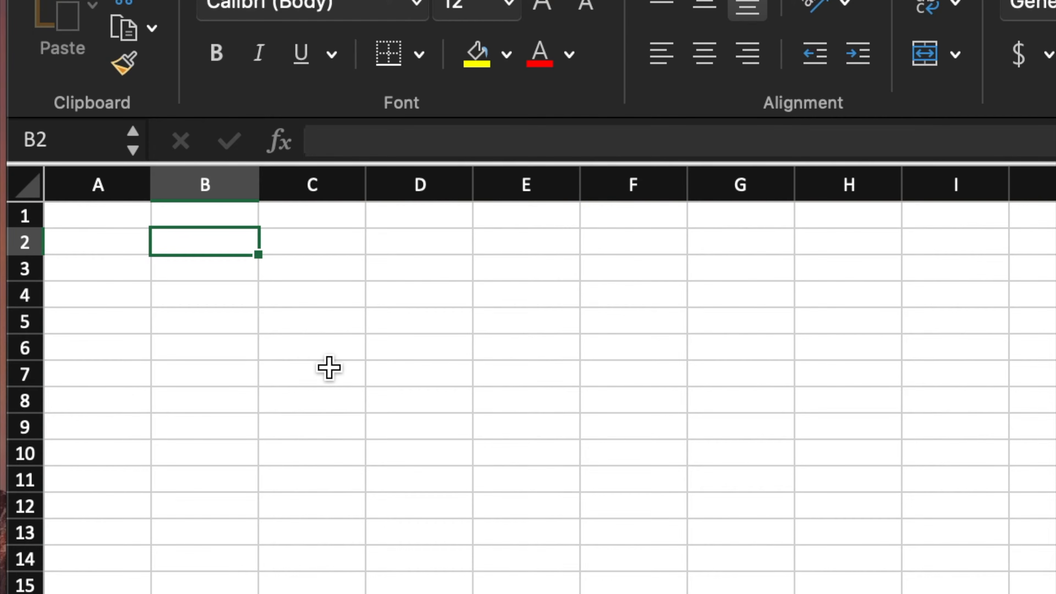
Enter the headings MONTHS in B2 and YEAR in C2 of the blank sheet.
text(MONTH)
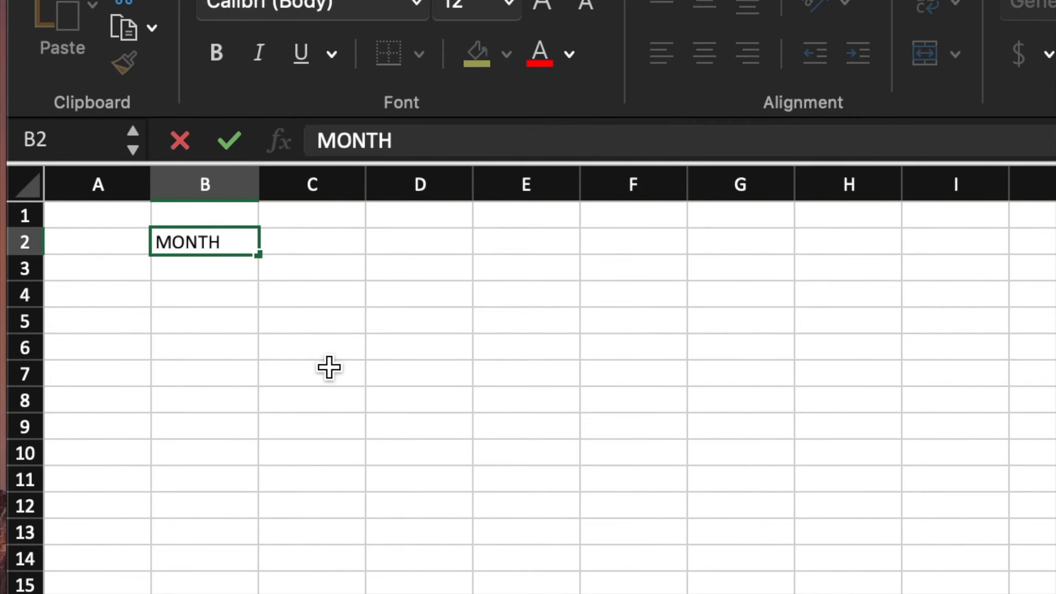
text(S)
click(330, 367)
click(312, 252)
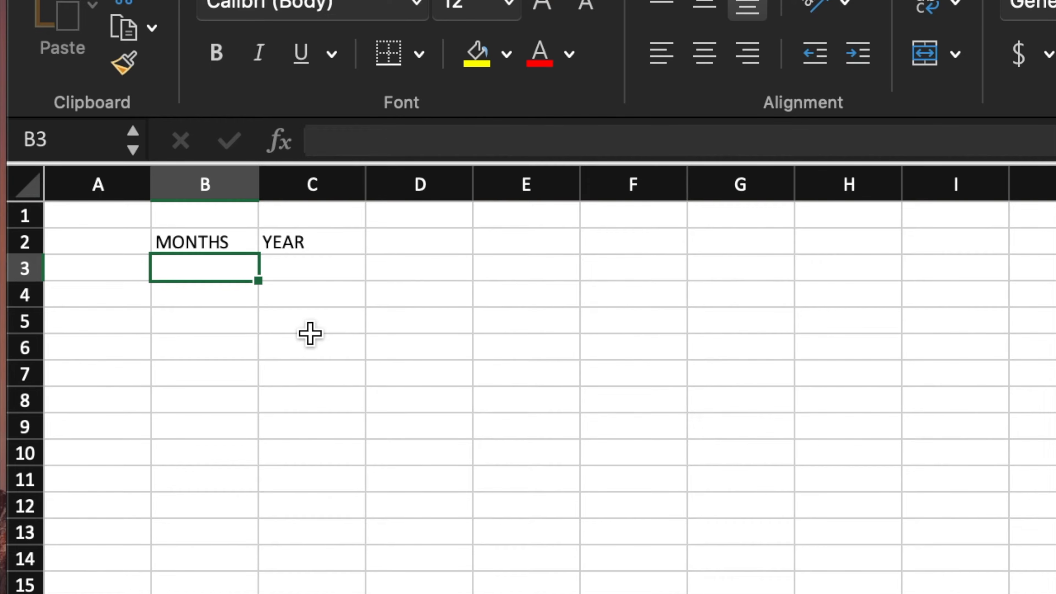
Fill B3:B14 with January to December and C3:C14 with the years 2022 to 2033.
text(January)
drag(258, 281, 259, 570)
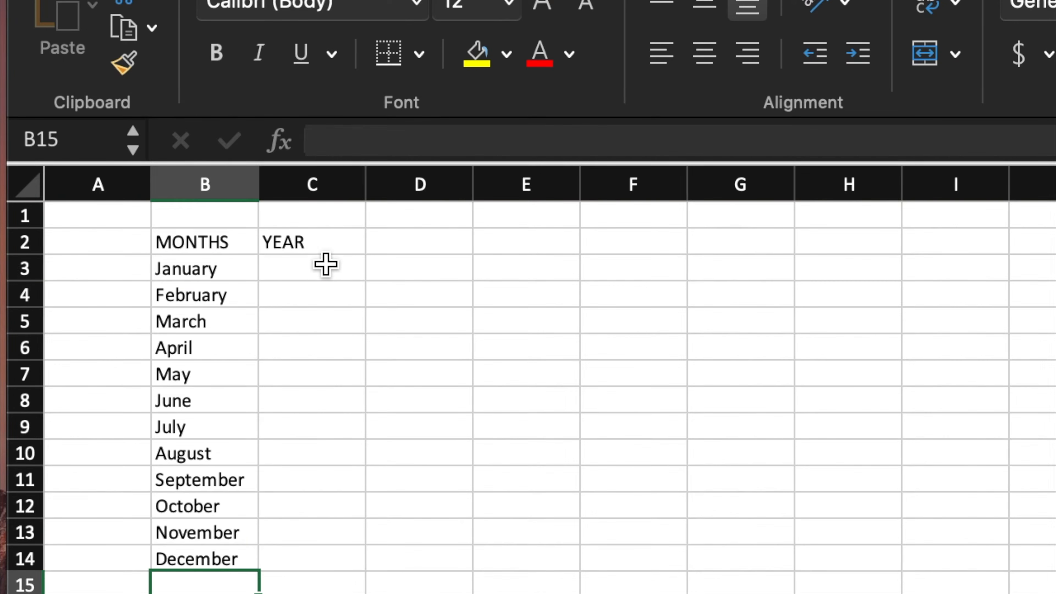
click(327, 262)
text(2022)
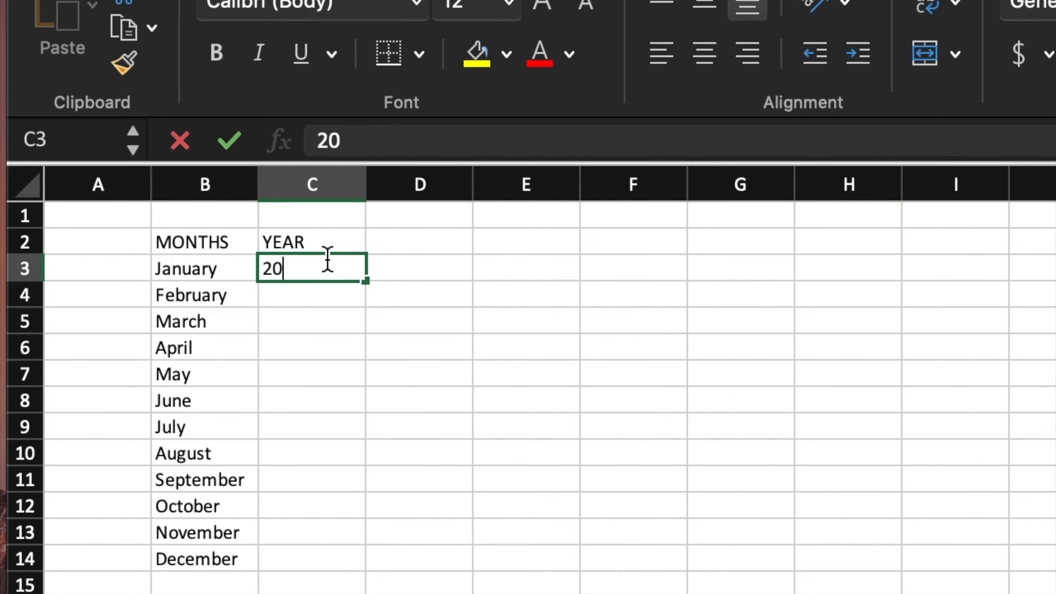
key(Return)
click(336, 271)
drag(366, 282, 365, 562)
Add the centred headings Dates in E2 and Holidays in F2.
click(526, 348)
click(535, 243)
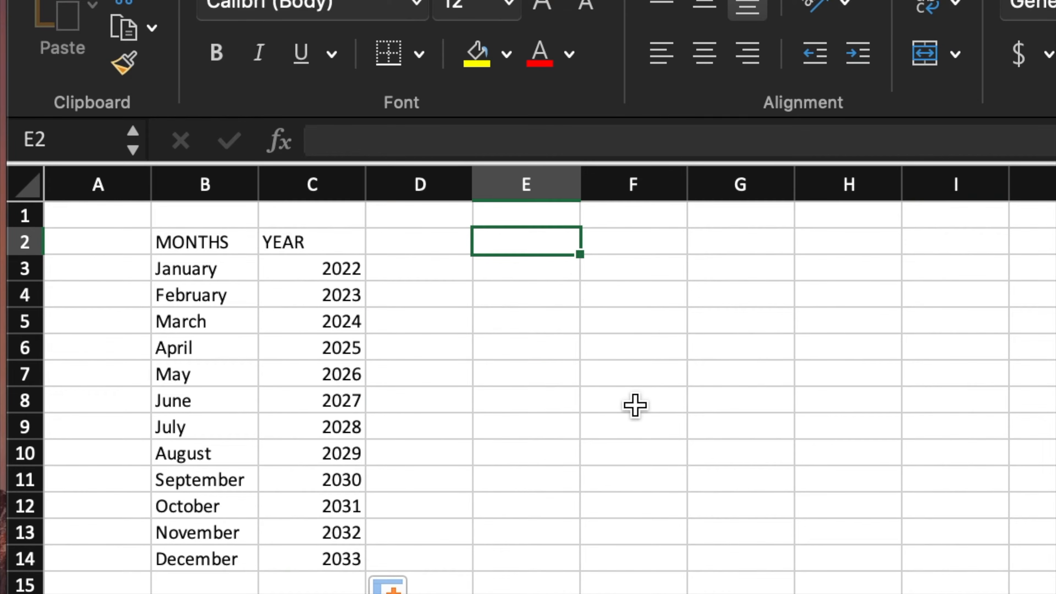
text(Dates)
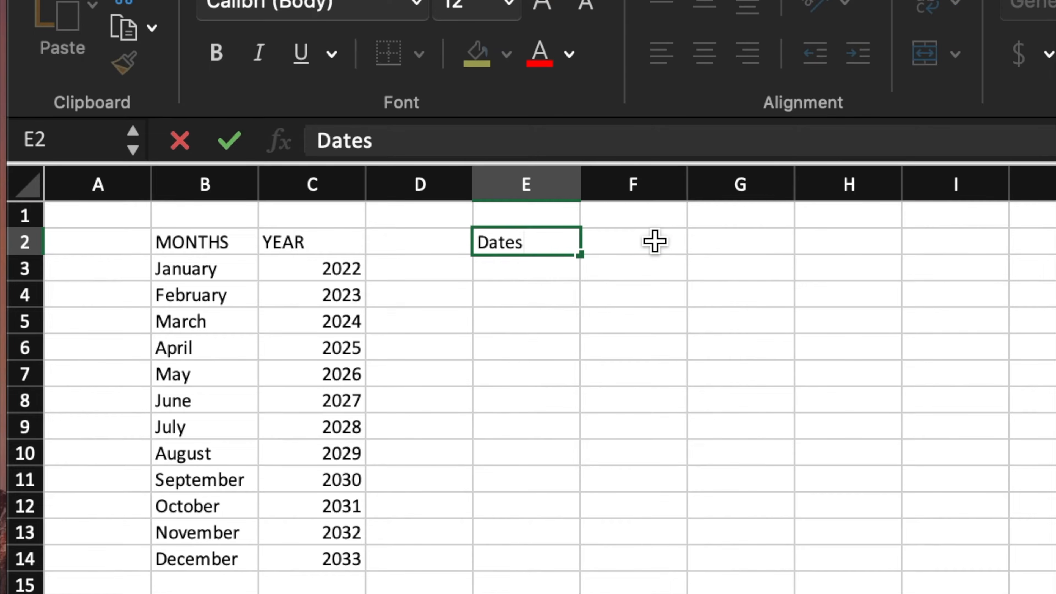
click(653, 240)
text(H)
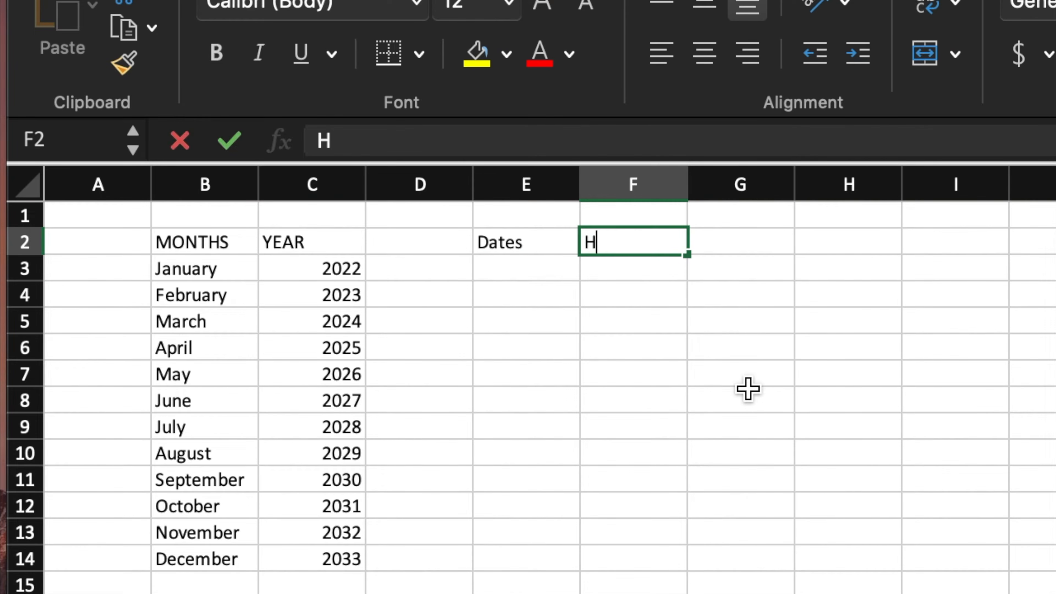
text(olidays)
click(554, 272)
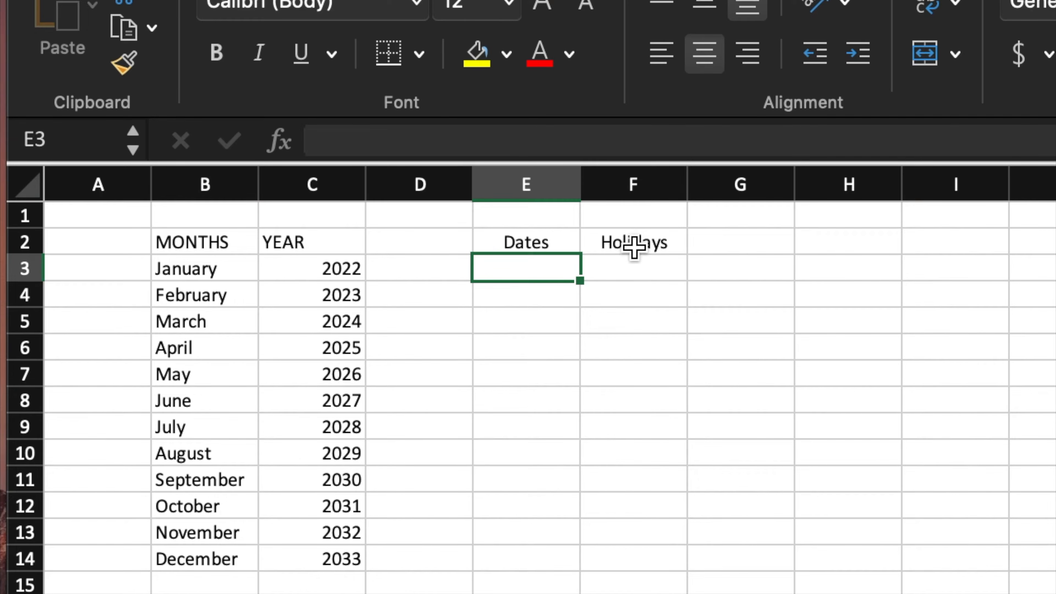
click(627, 418)
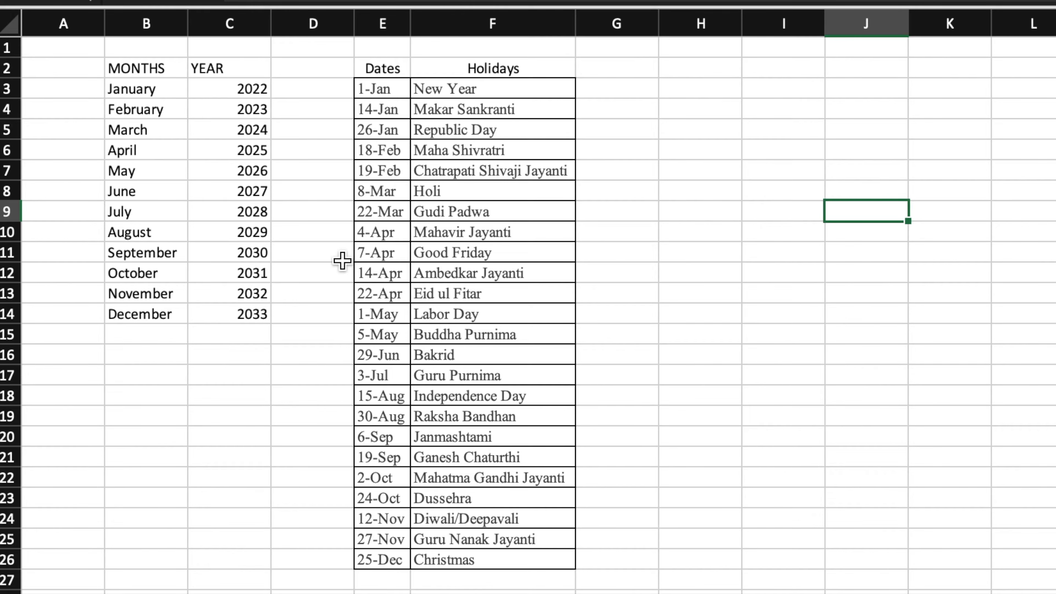
Define the workbook name Months for the month list in B3:B14.
drag(164, 88, 170, 309)
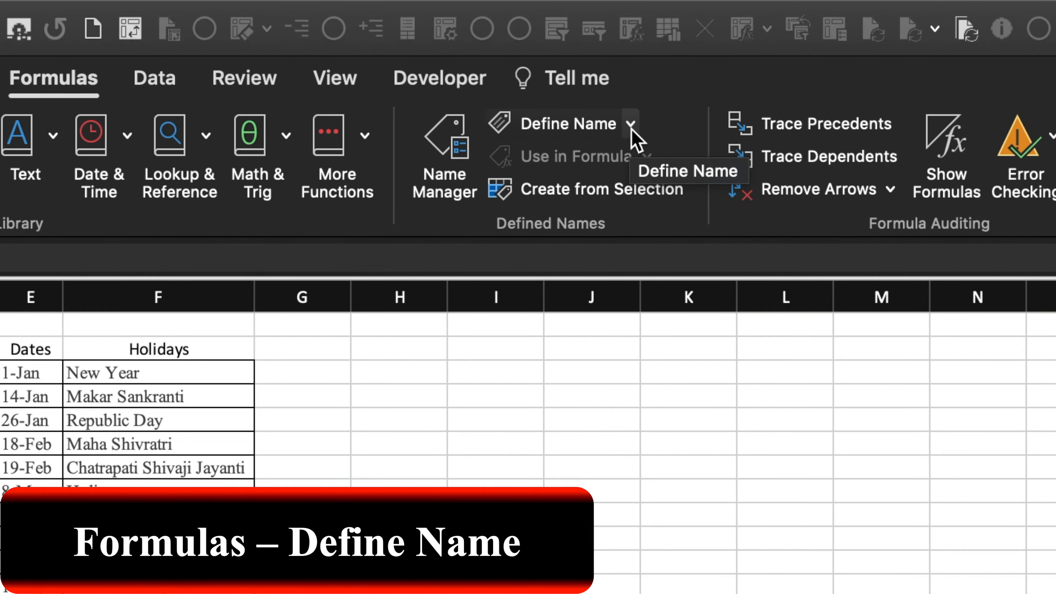
click(631, 125)
click(643, 161)
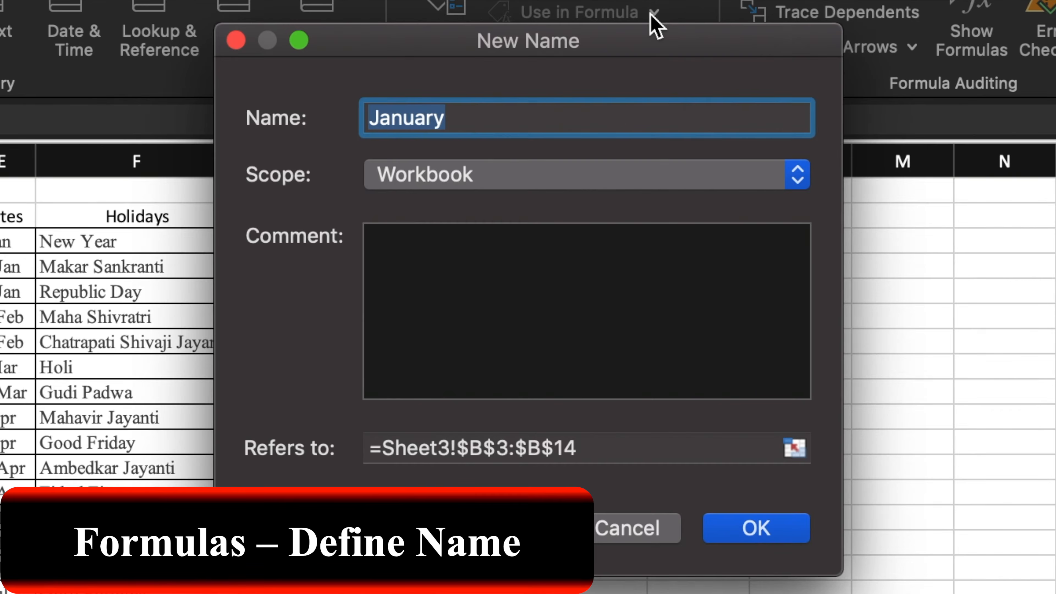
text(Month)
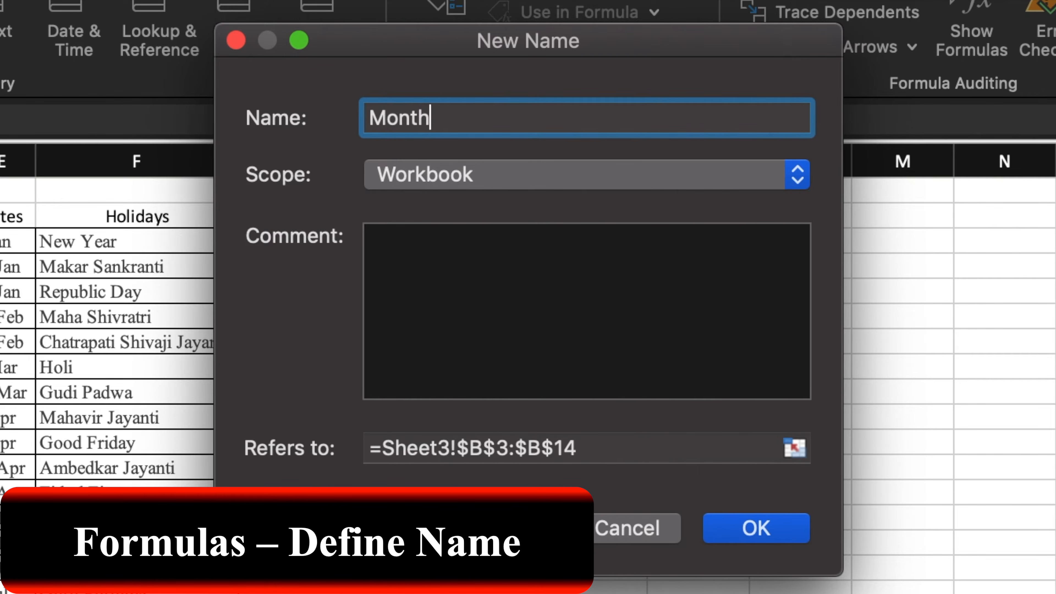
text(s)
click(756, 527)
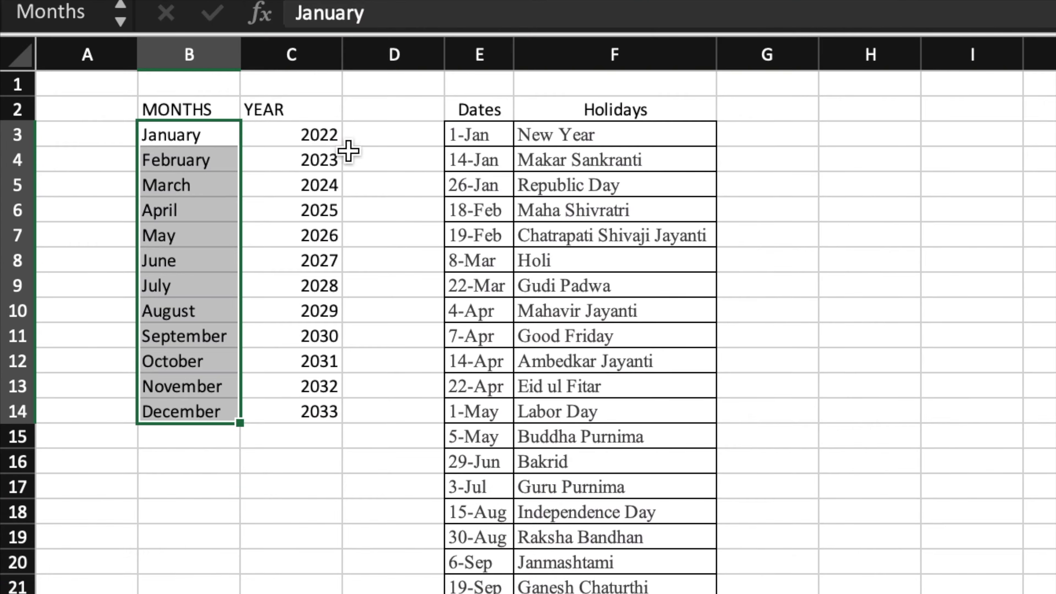
Define the workbook name Years for the year list in C3:C14.
drag(315, 136, 331, 406)
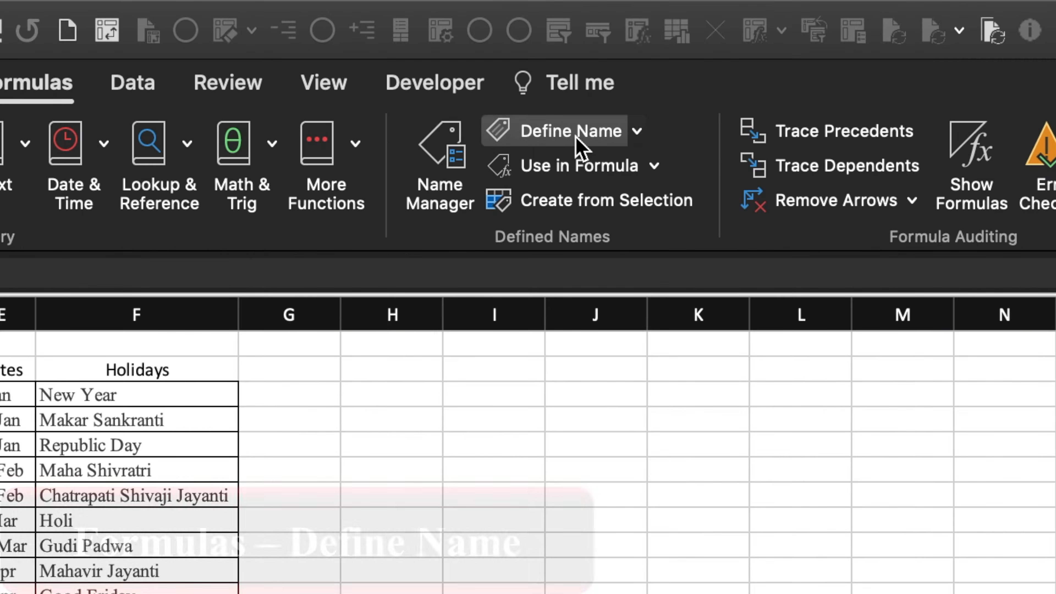
click(576, 137)
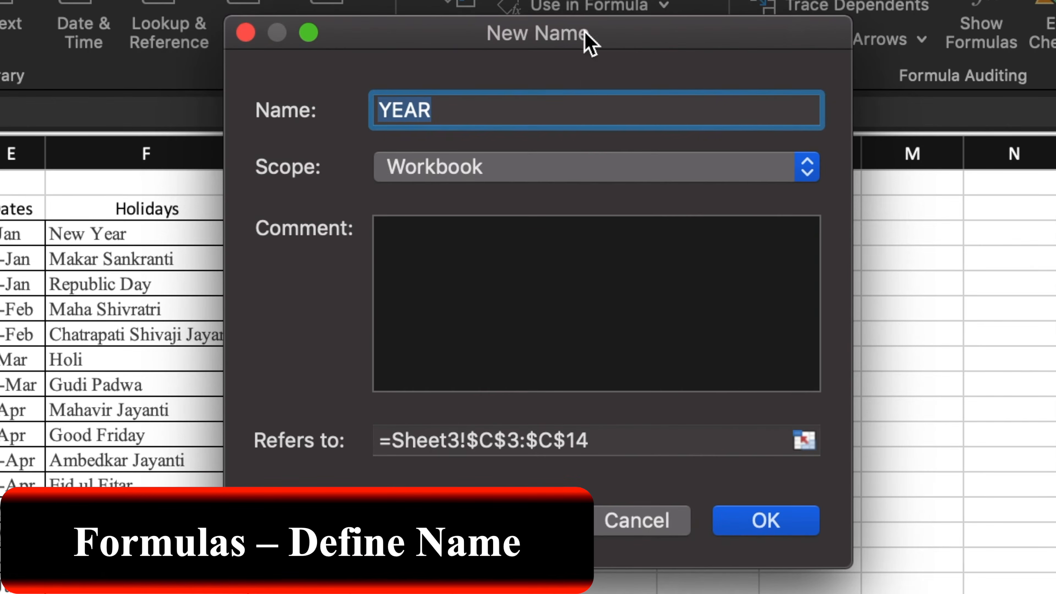
text(Years)
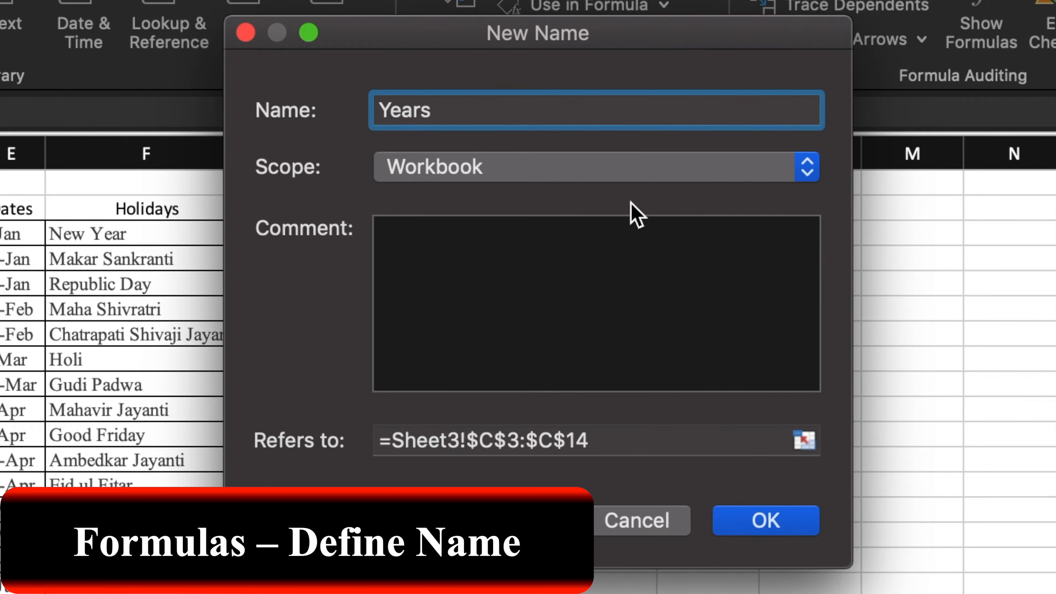
click(774, 524)
Define the workbook name Holidays for the holiday dates in E3:E26.
drag(8, 230, 16, 593)
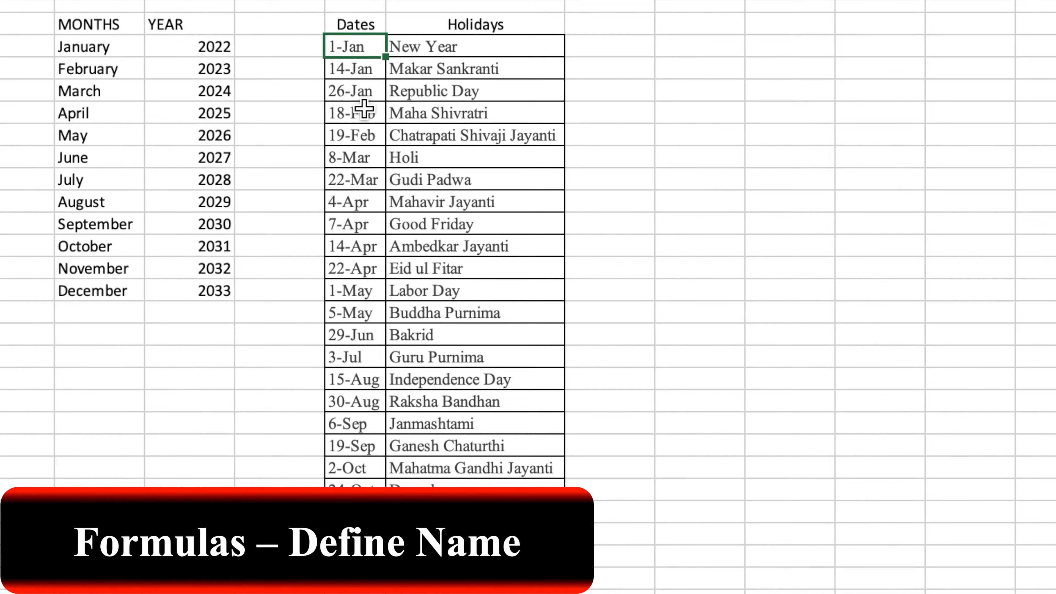
drag(361, 431, 361, 557)
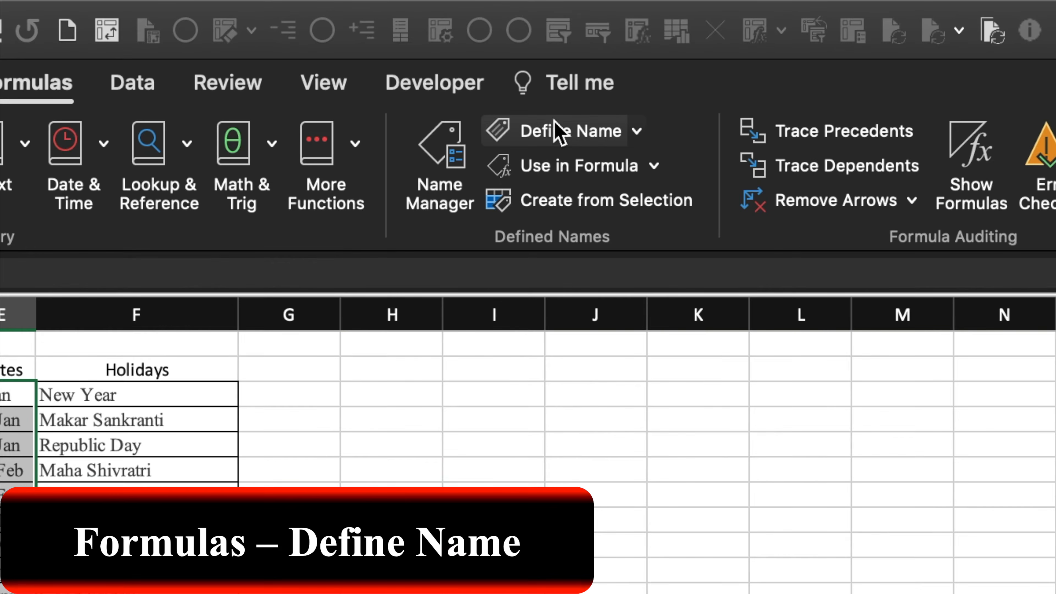
click(1040, 131)
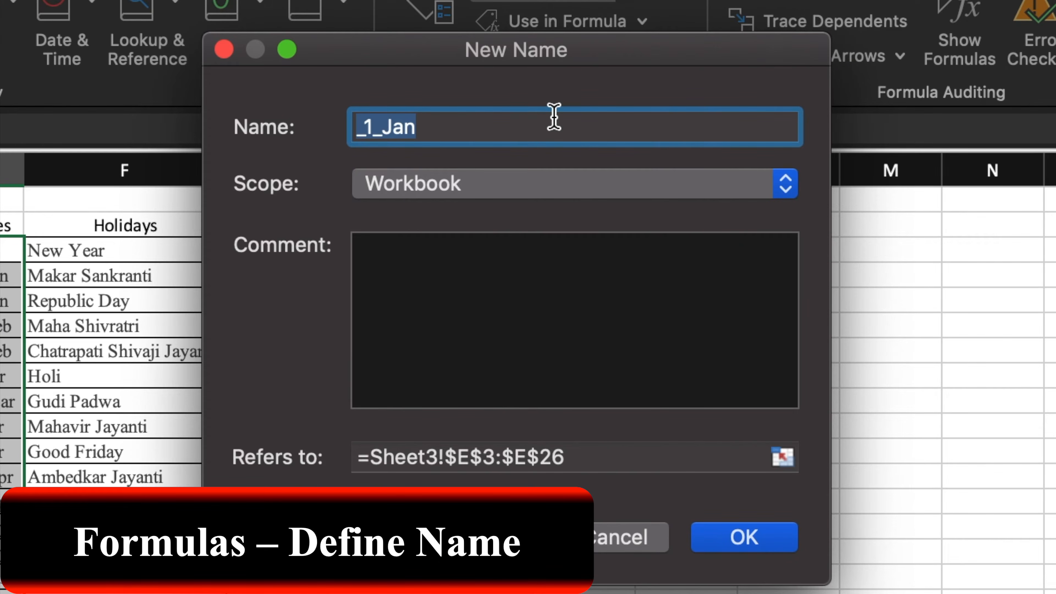
text(Holidays)
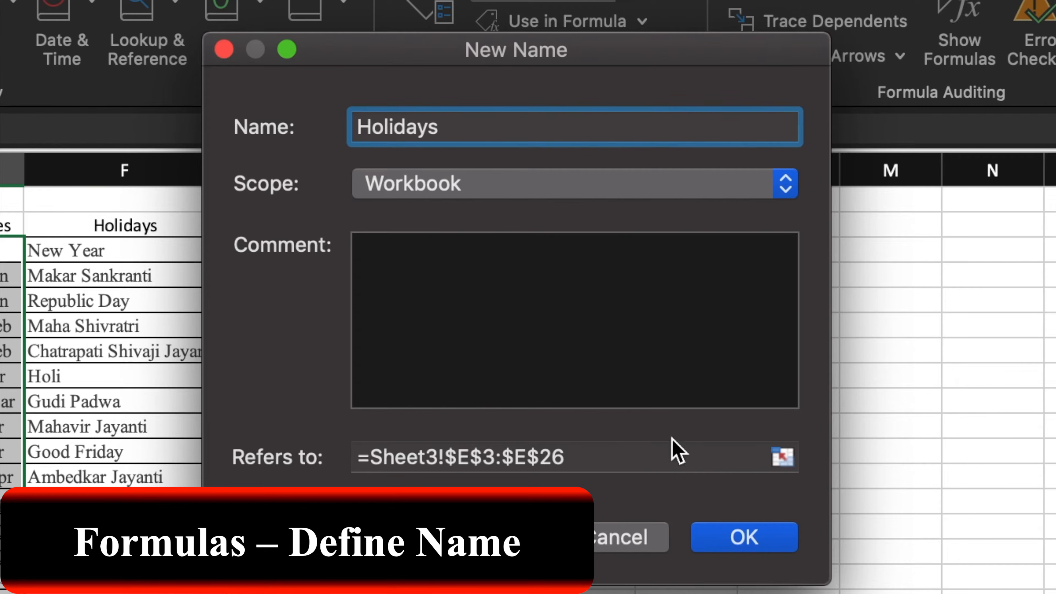
click(788, 547)
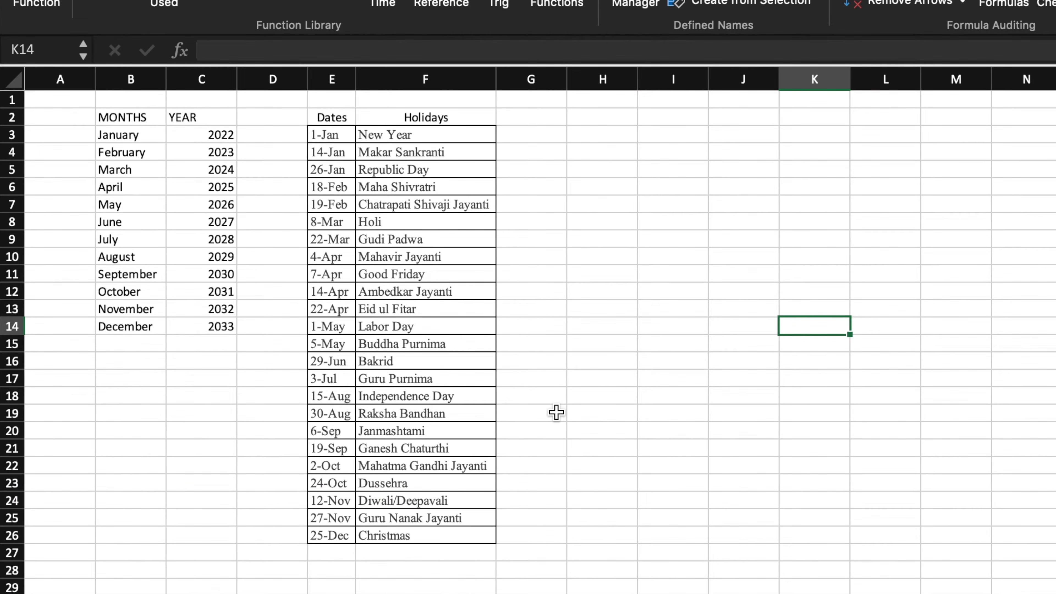
Add an in-cell dropdown to D2 of the attendance sheet with the list source =months, and choose January.
click(411, 587)
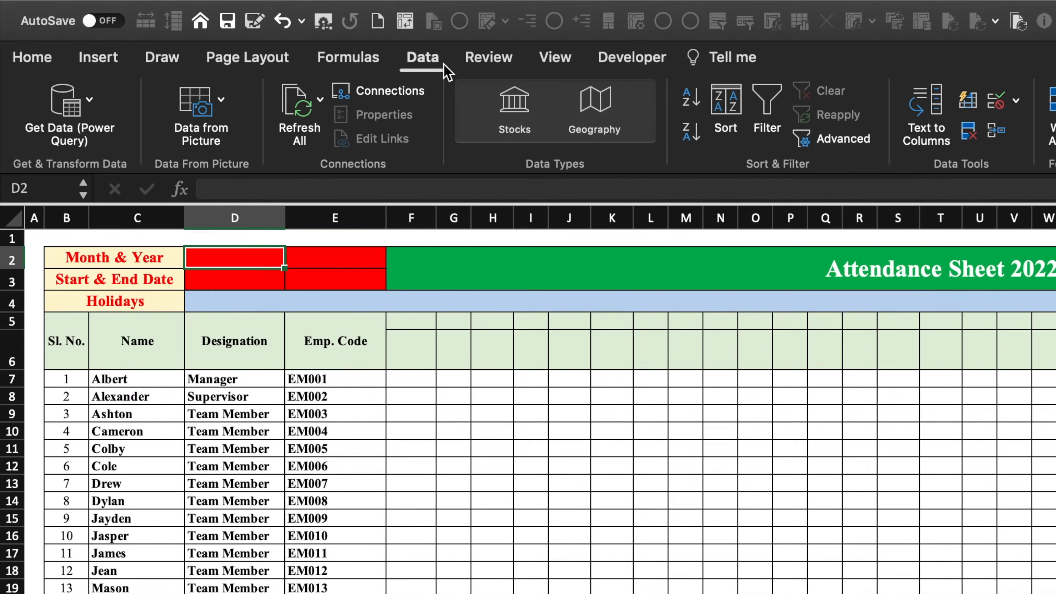
click(849, 101)
click(902, 133)
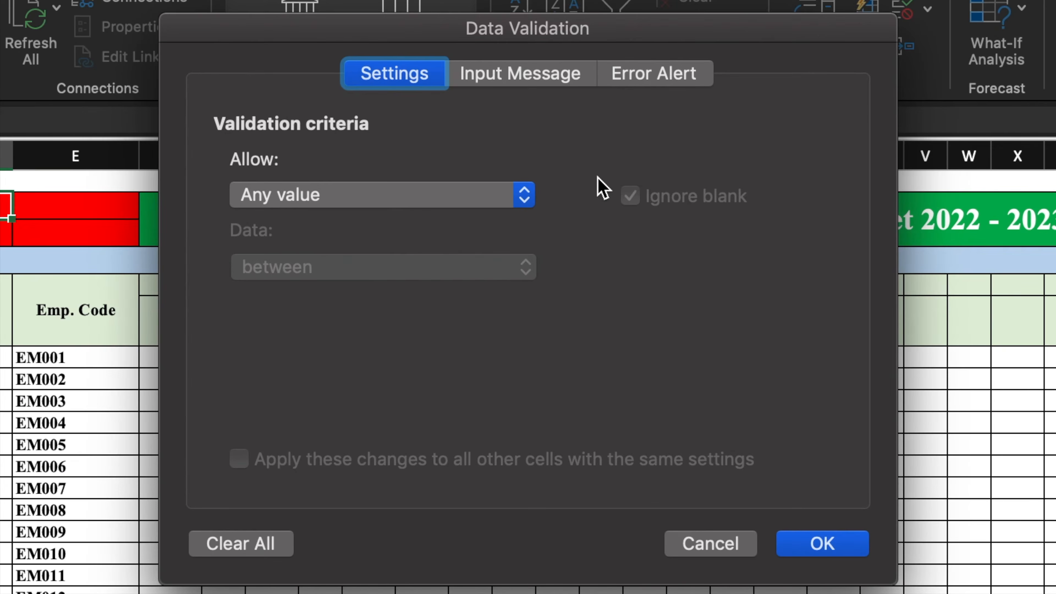
click(528, 198)
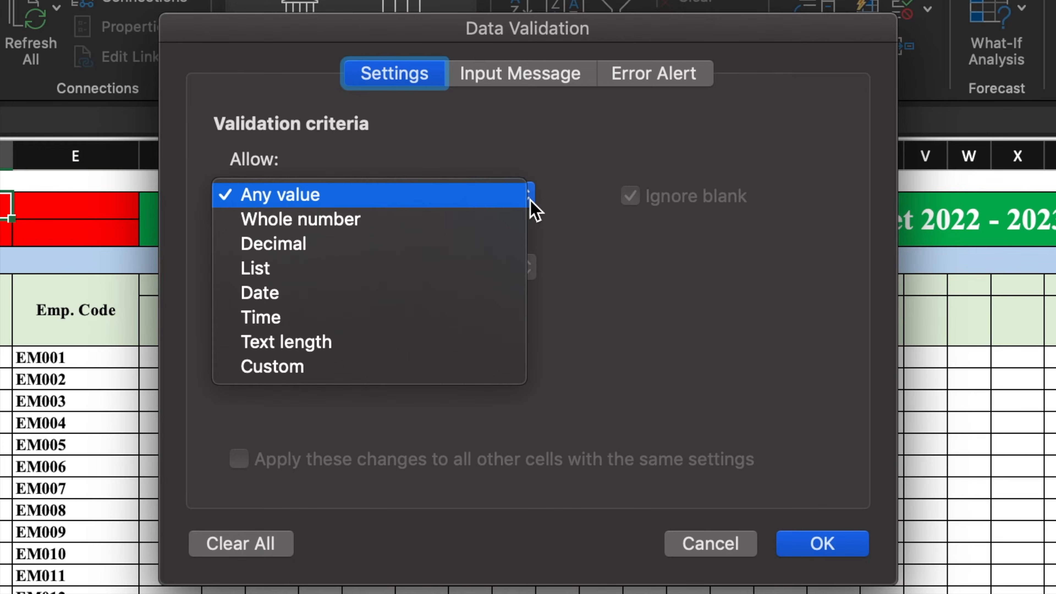
click(447, 265)
click(455, 342)
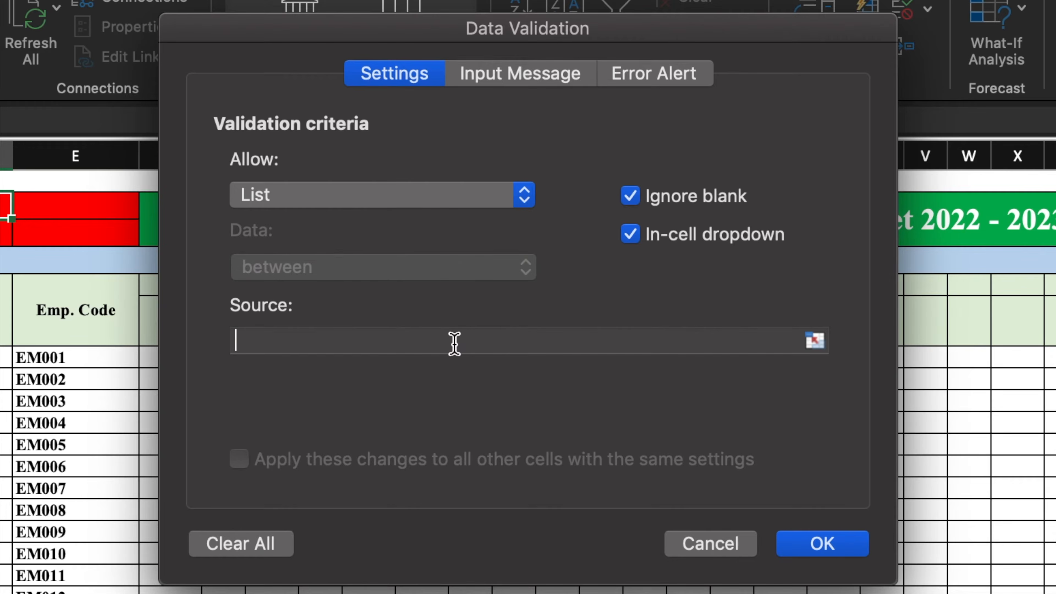
text(=months)
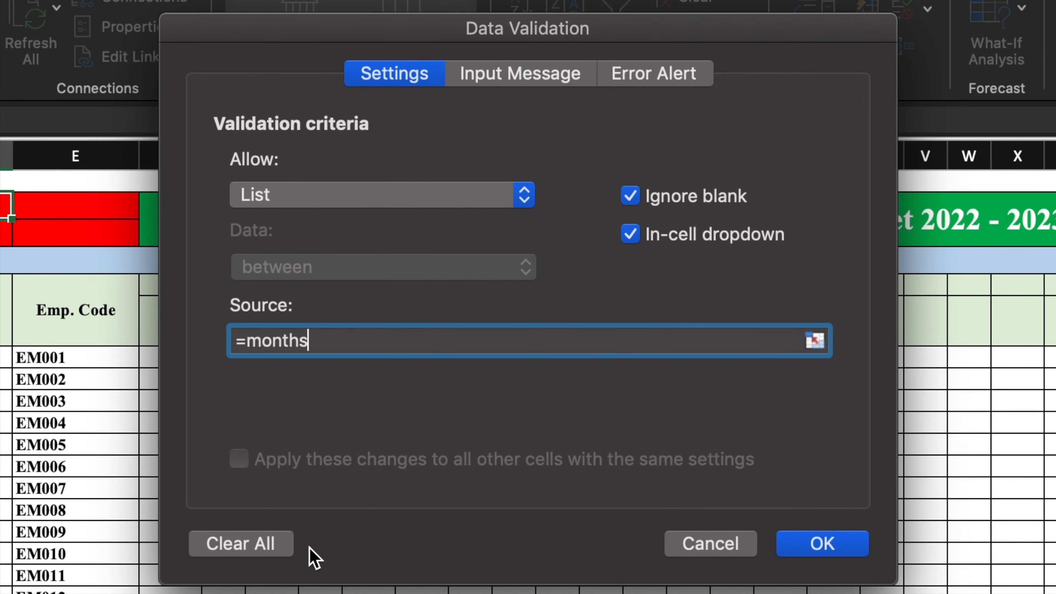
click(822, 544)
click(22, 204)
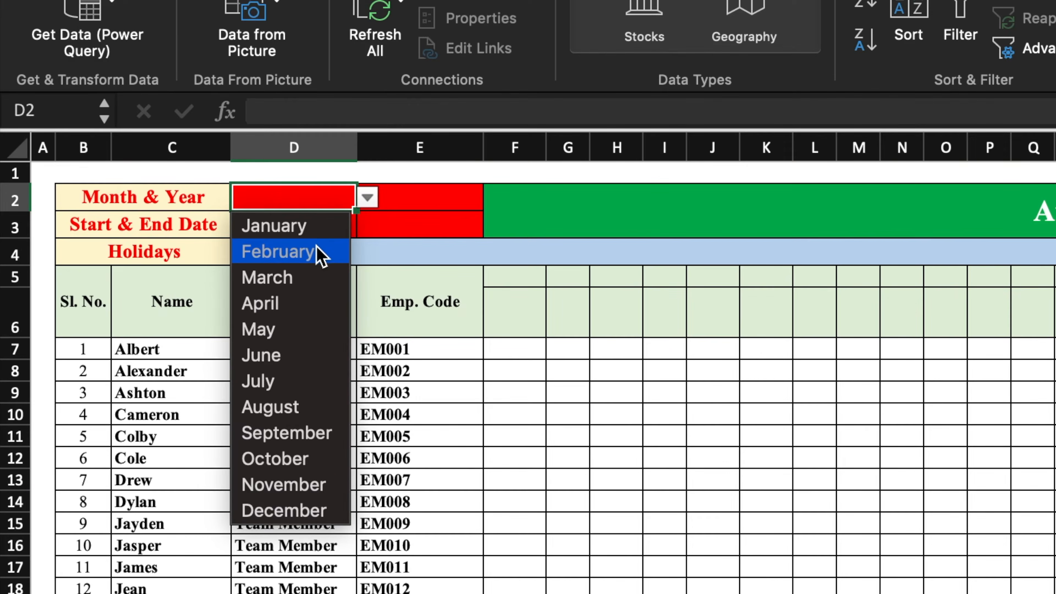
click(316, 251)
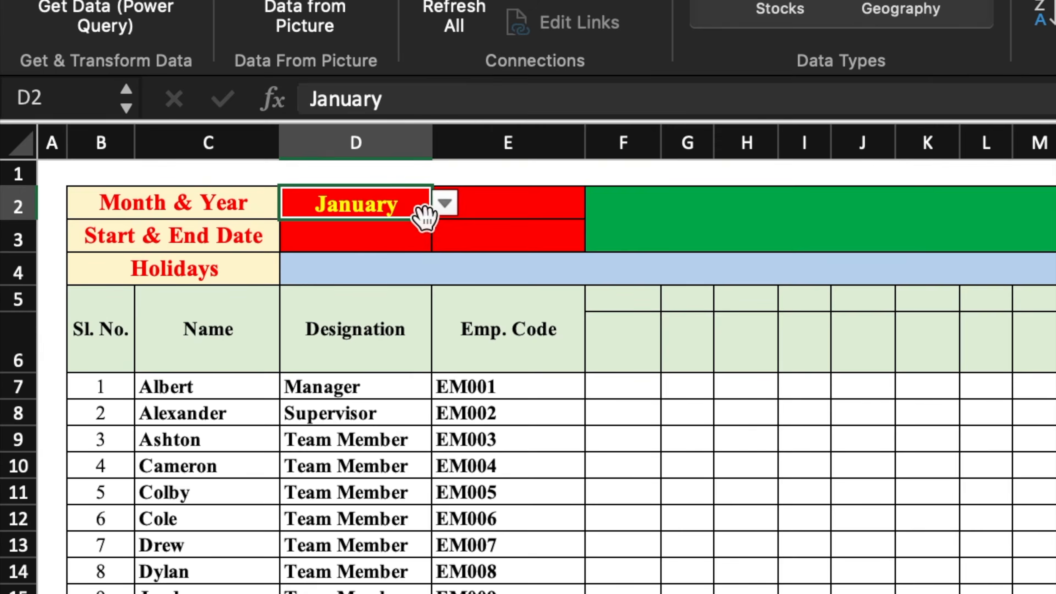
Add an in-cell dropdown to the year cell E2 using list validation with the source =Years.
click(417, 196)
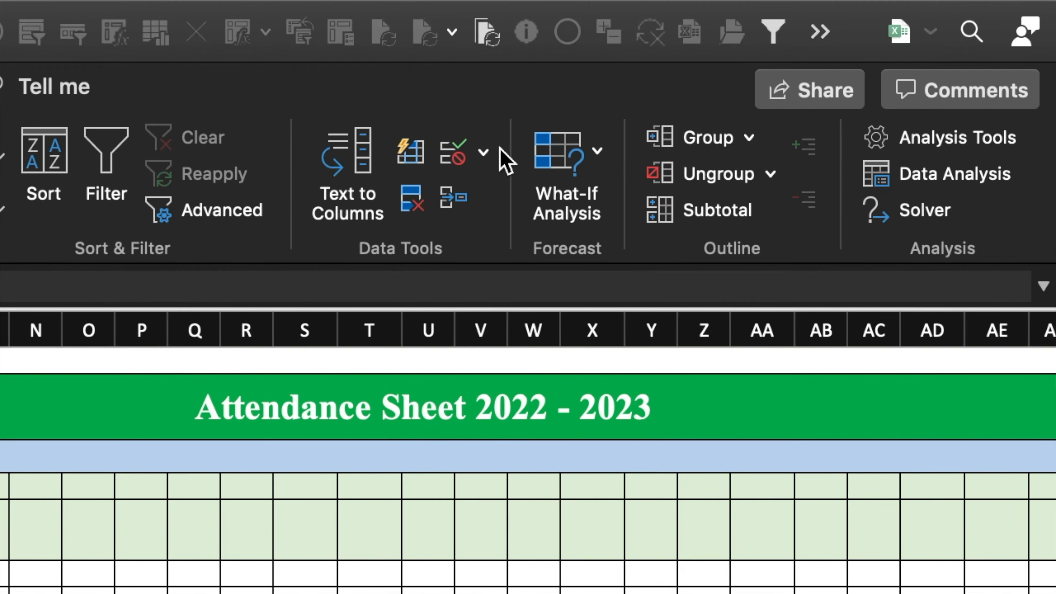
click(483, 154)
click(526, 200)
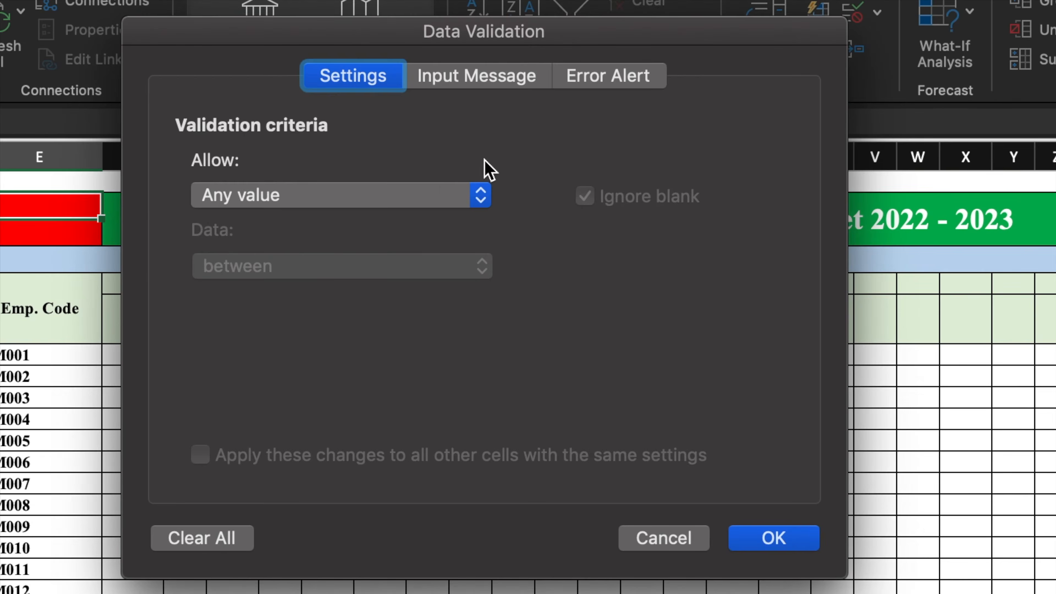
click(485, 210)
click(400, 269)
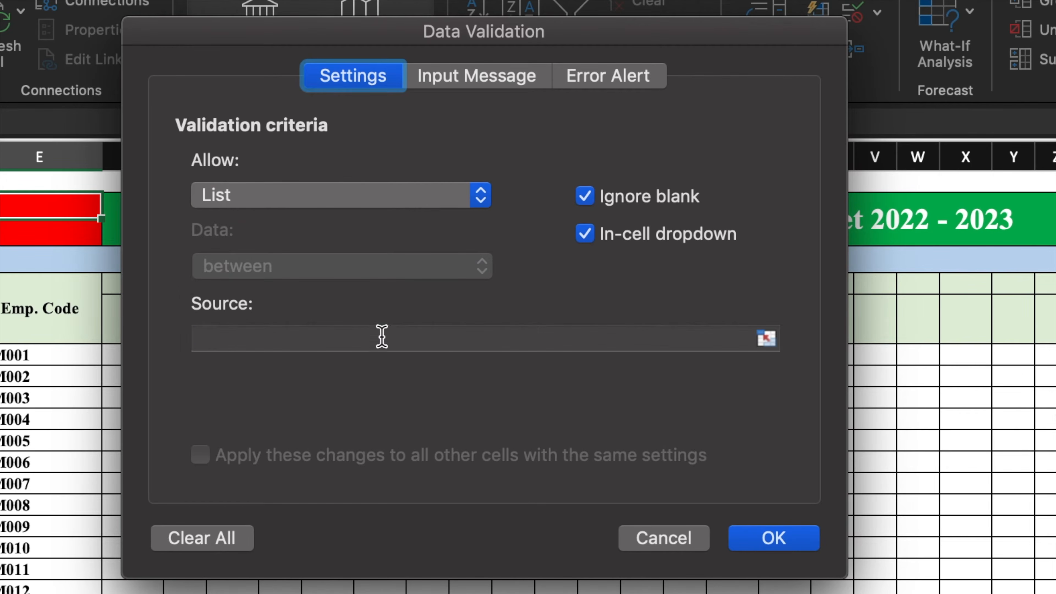
click(382, 340)
text(=Years)
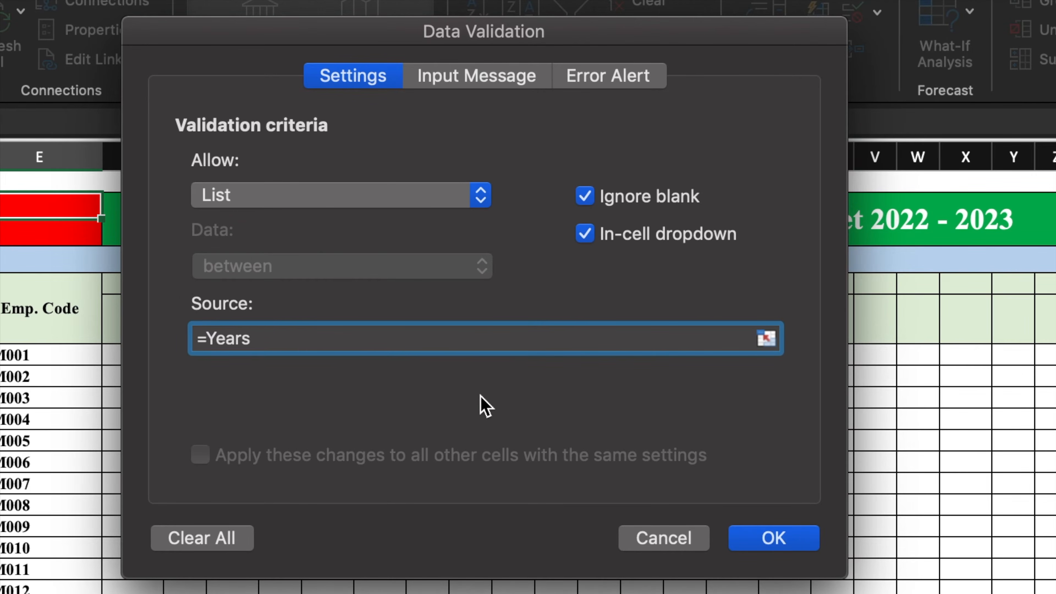
click(775, 541)
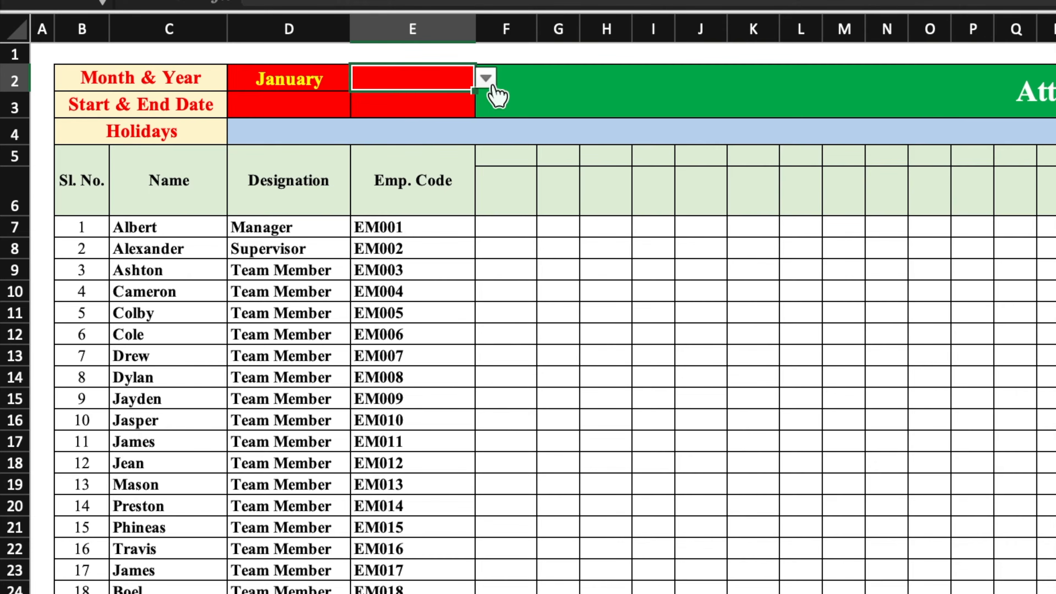
Choose 2023 from the year dropdown in E2.
click(486, 78)
click(413, 105)
click(486, 78)
click(411, 131)
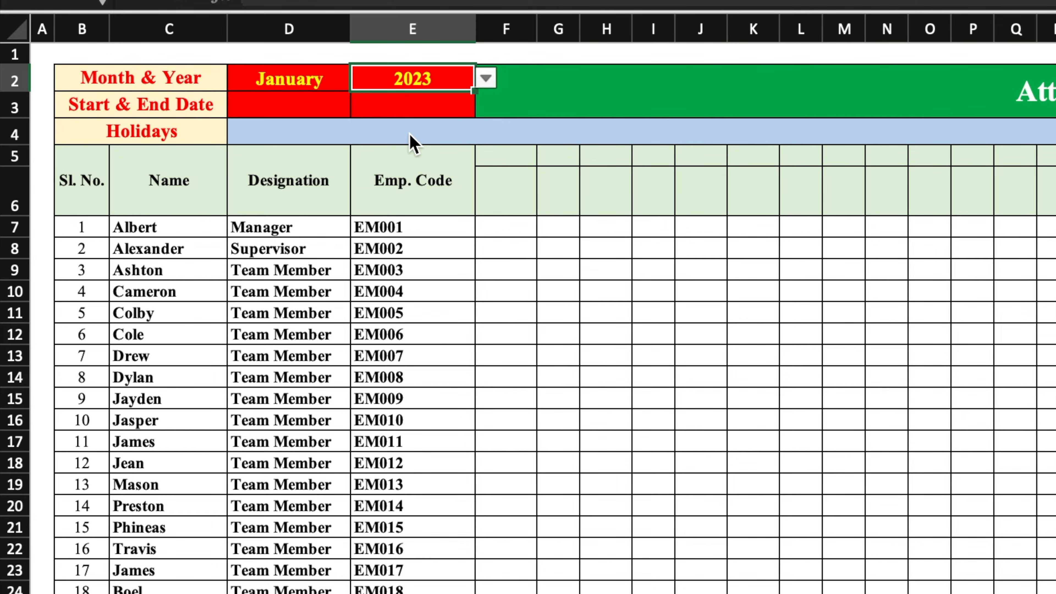
Enter the start date formula =DATEVALUE("1"&D2&E2) in D3.
click(310, 106)
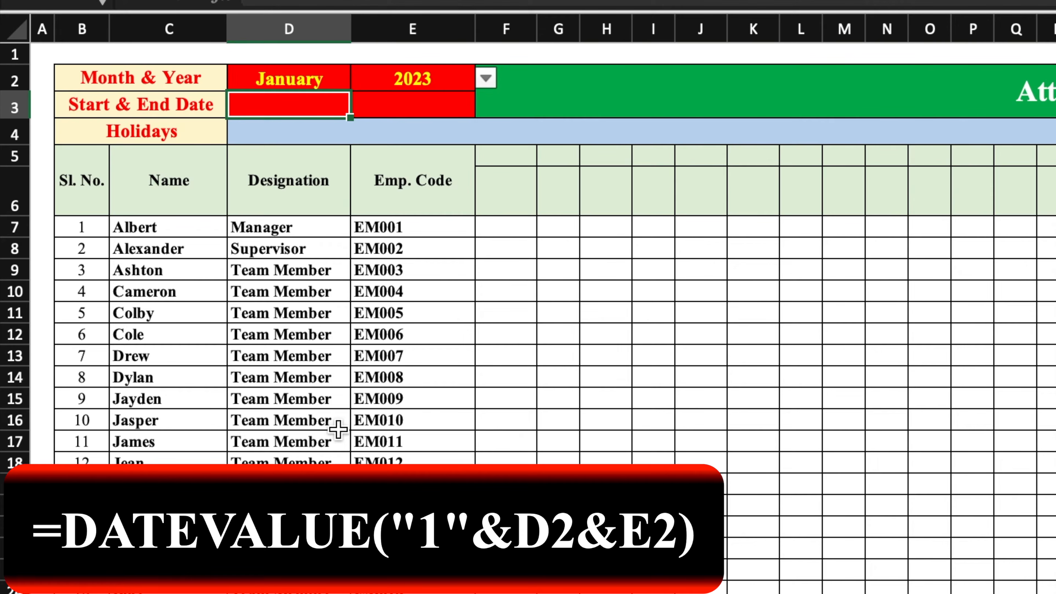
text(=dateval)
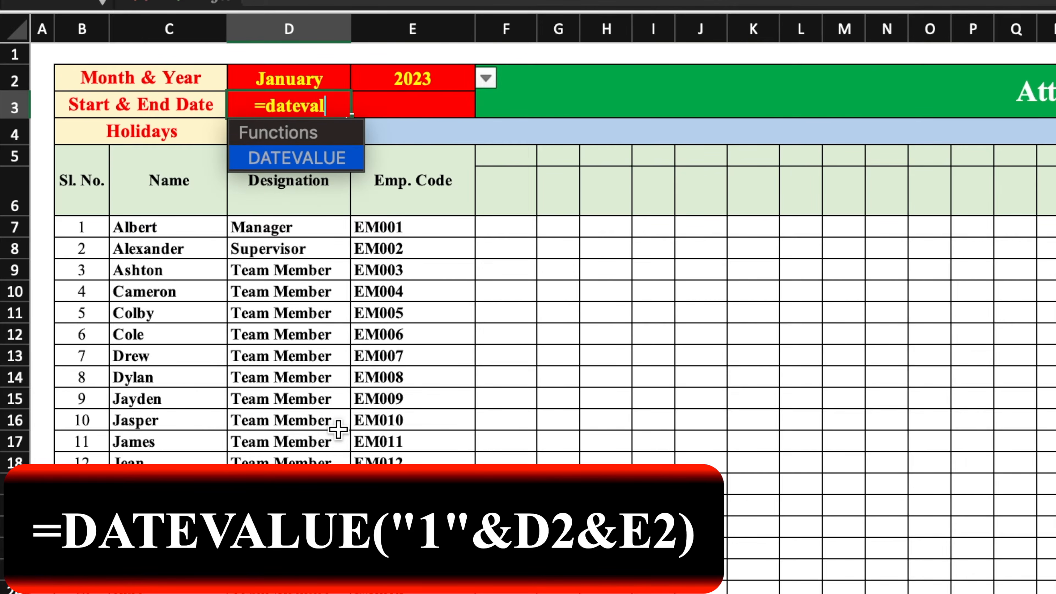
text(ue()
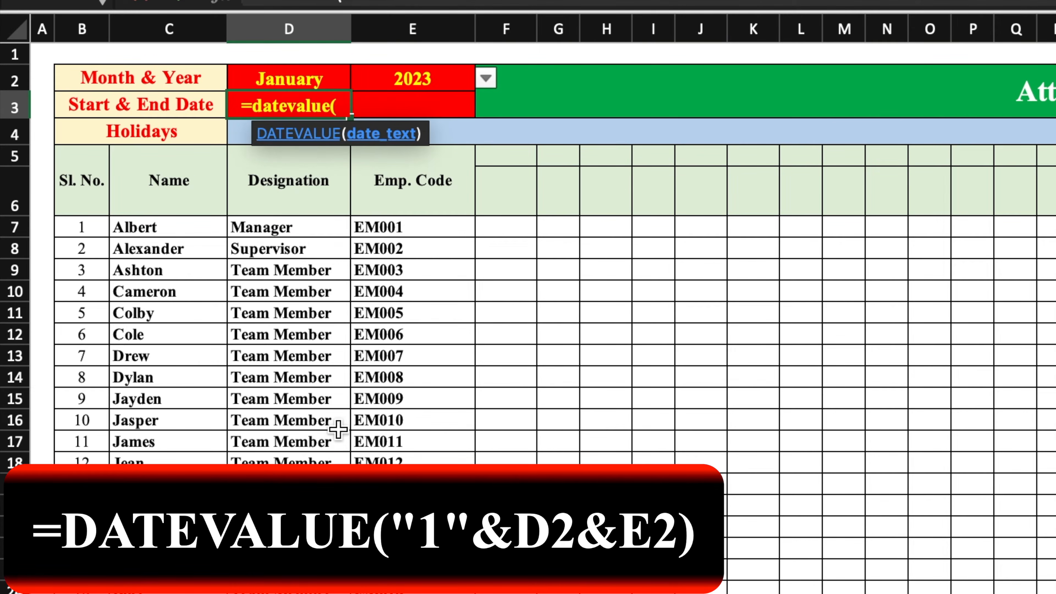
text("1)
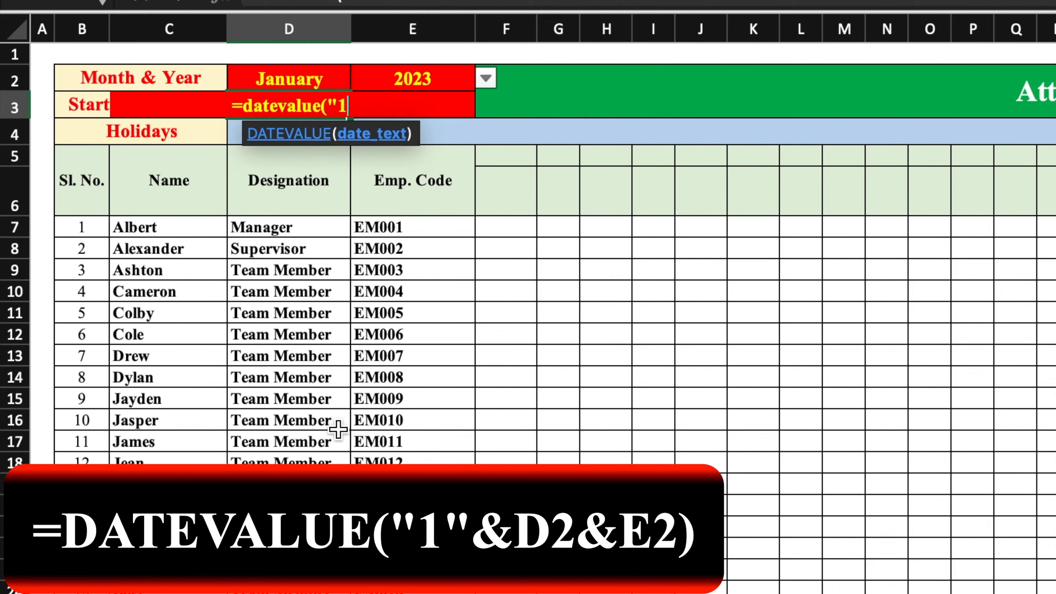
text("&)
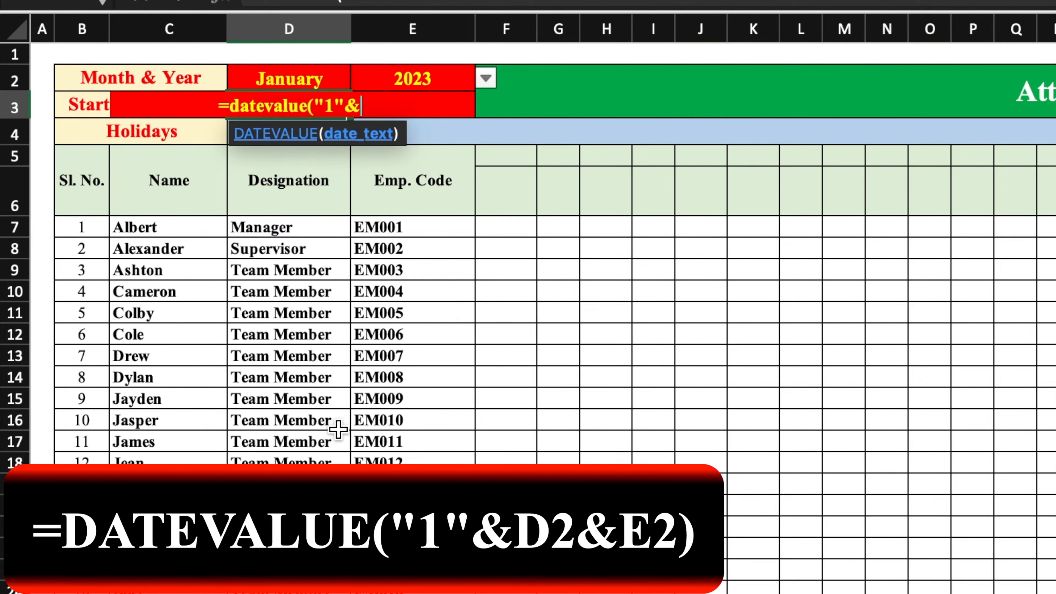
click(304, 83)
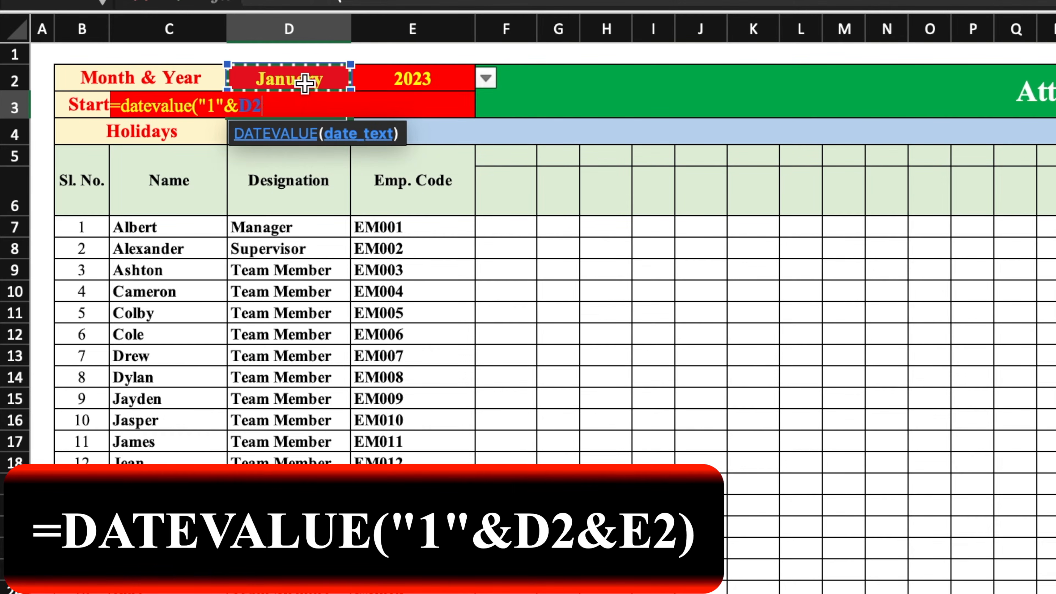
text(&)
click(437, 79)
text())
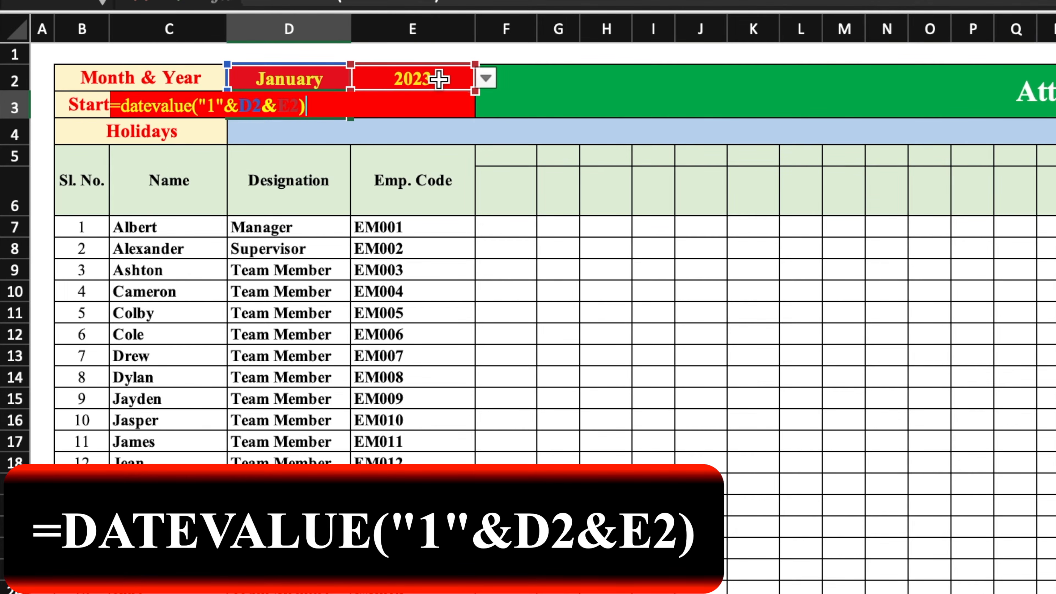
key(Return)
Test the start date formula by choosing February in the month dropdown in D2, and undo the month change.
click(325, 109)
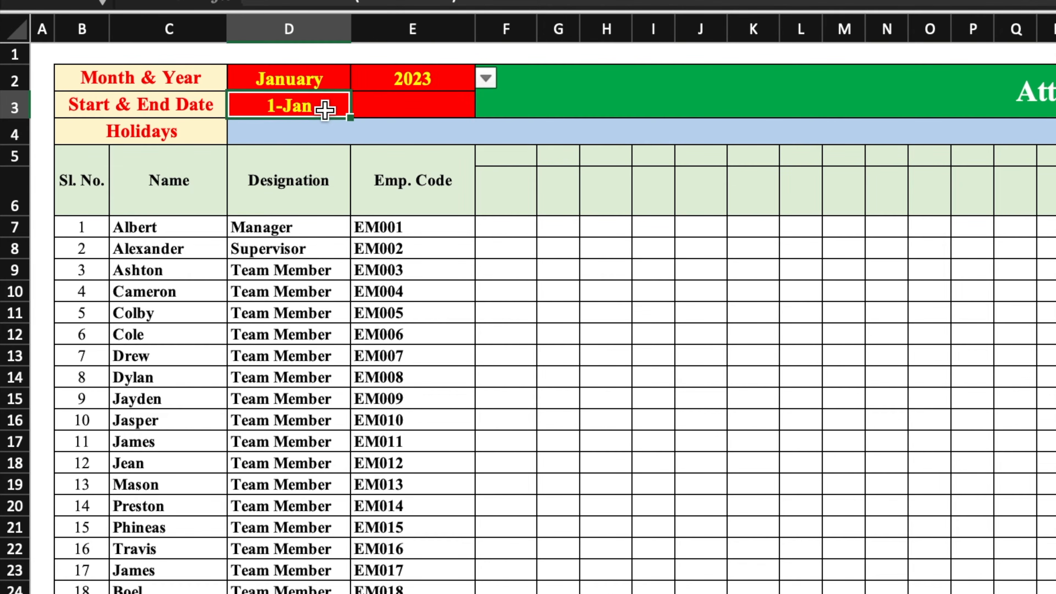
click(329, 73)
click(361, 78)
click(334, 131)
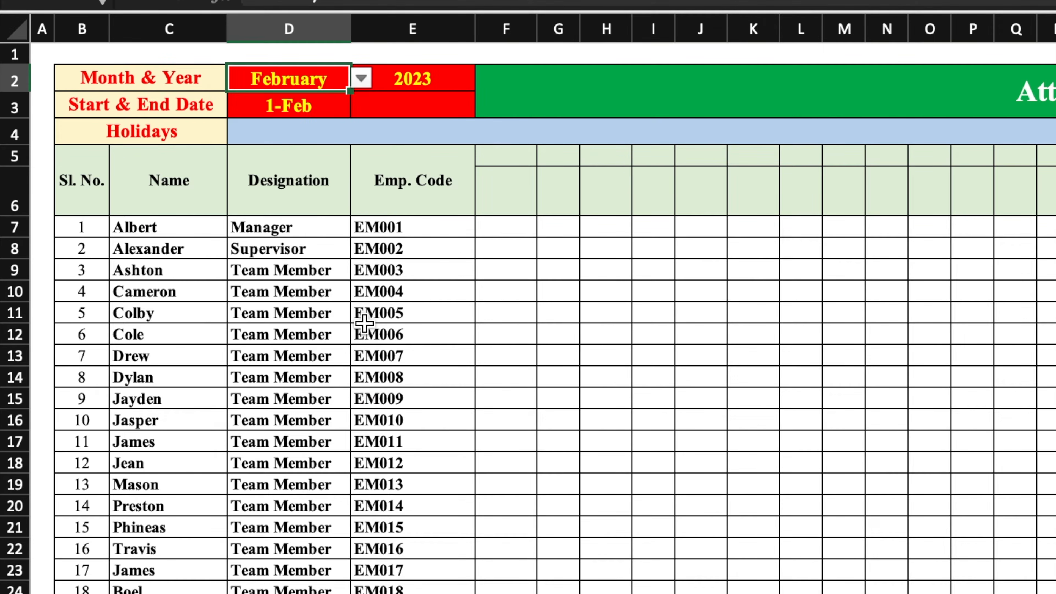
key(ctrl+z)
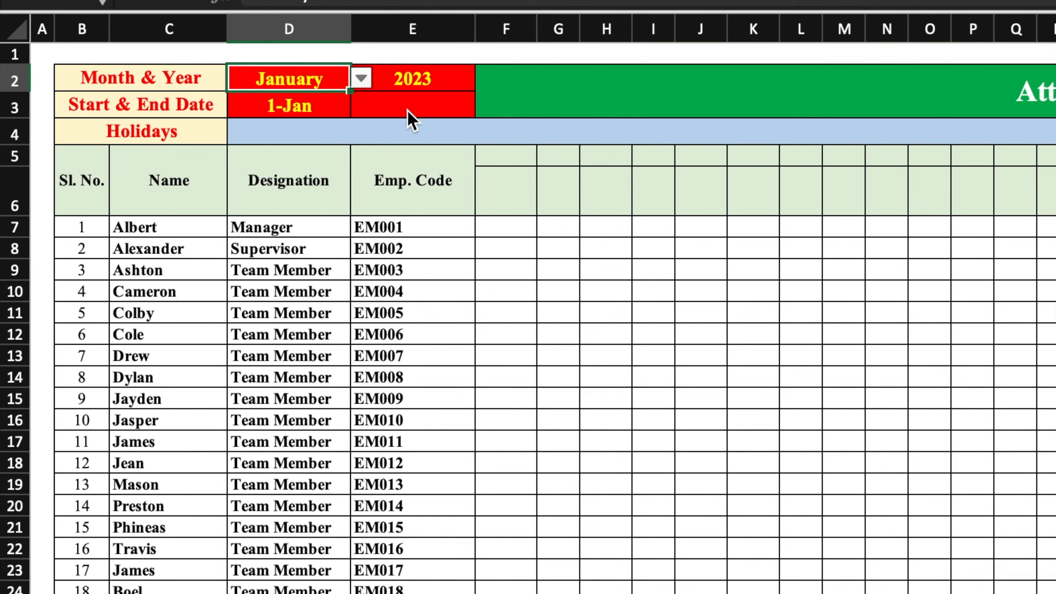
Enter the end date formula =EOMONTH(D3,0) in E3.
click(408, 104)
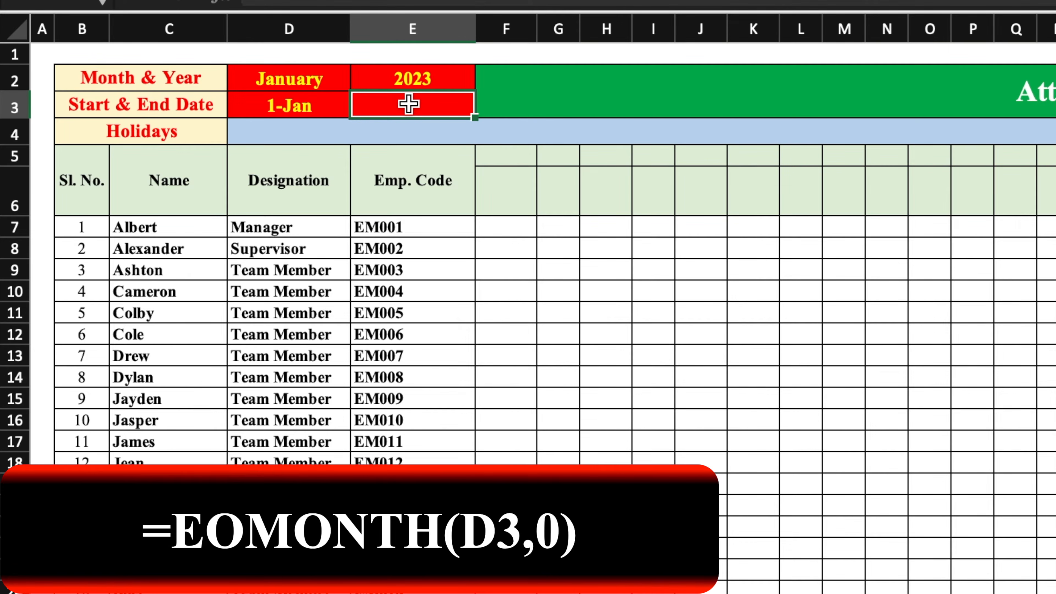
text(=E)
key(BackSpace)
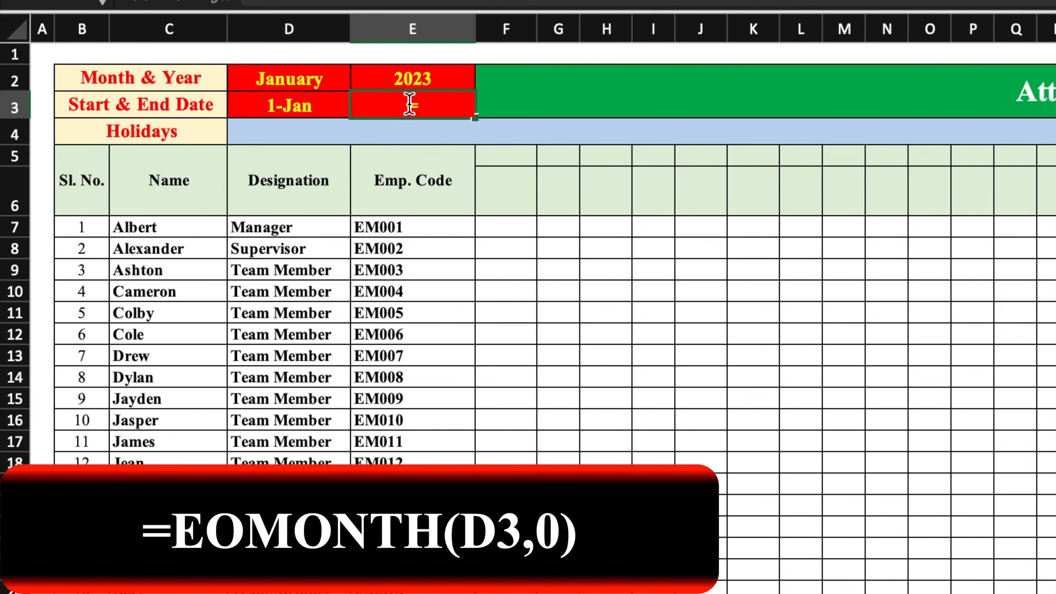
text(eomonth()
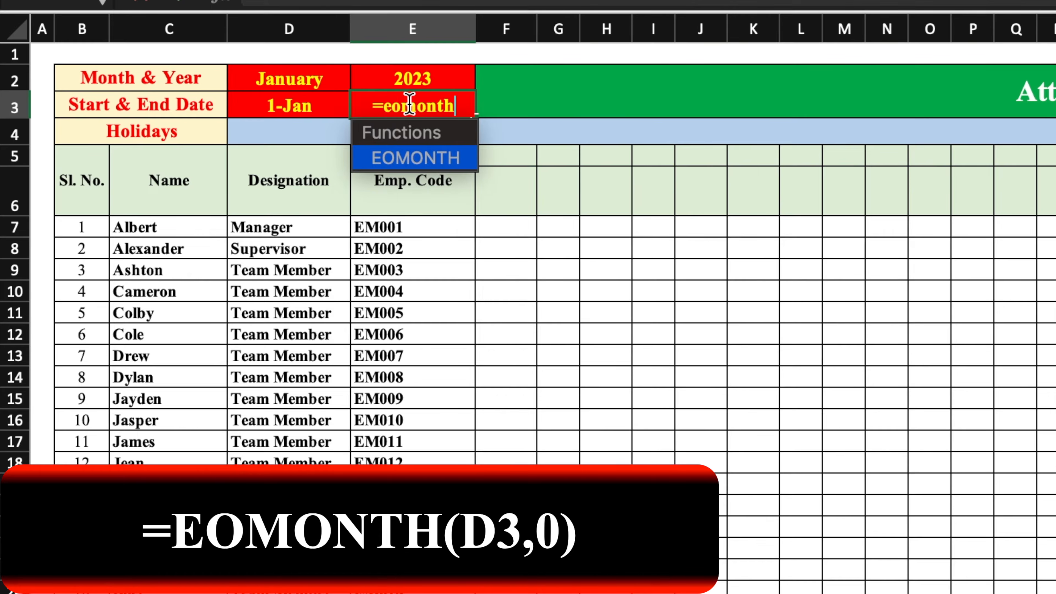
click(309, 105)
text(,0)
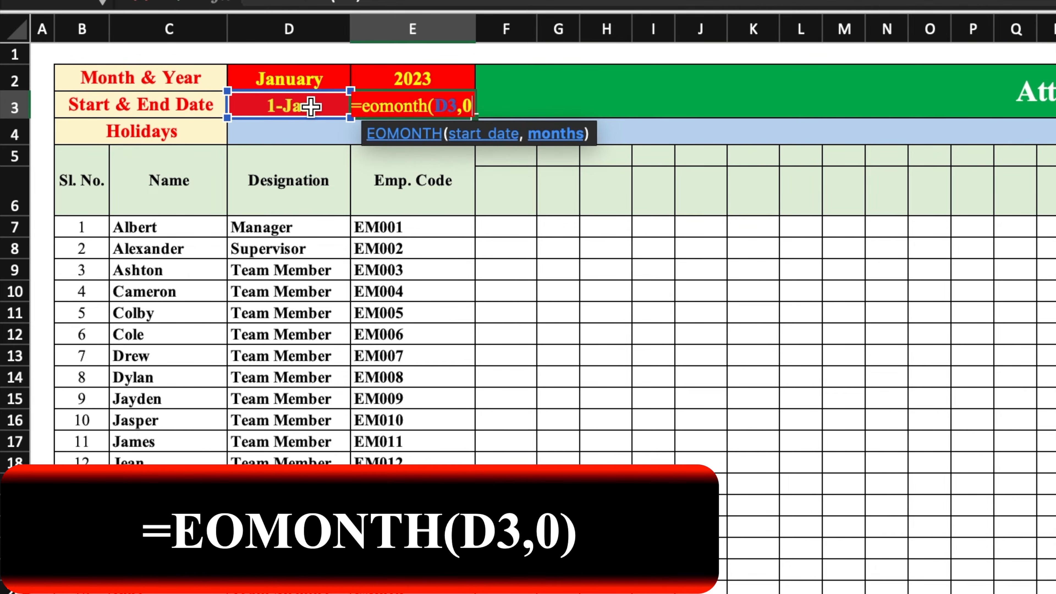
text())
key(Return)
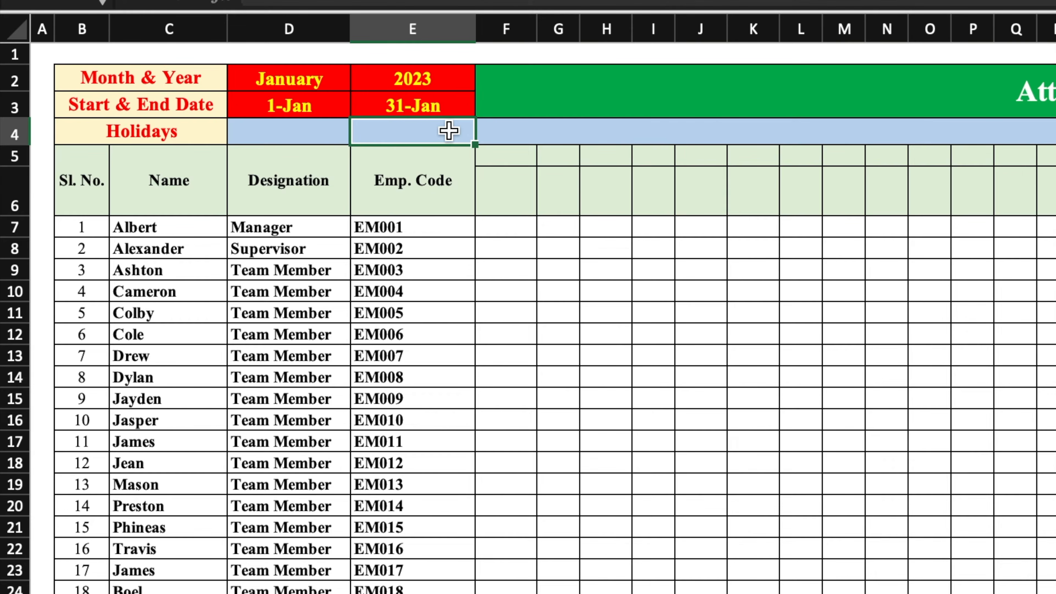
Choose February from the month dropdown in D2.
click(290, 81)
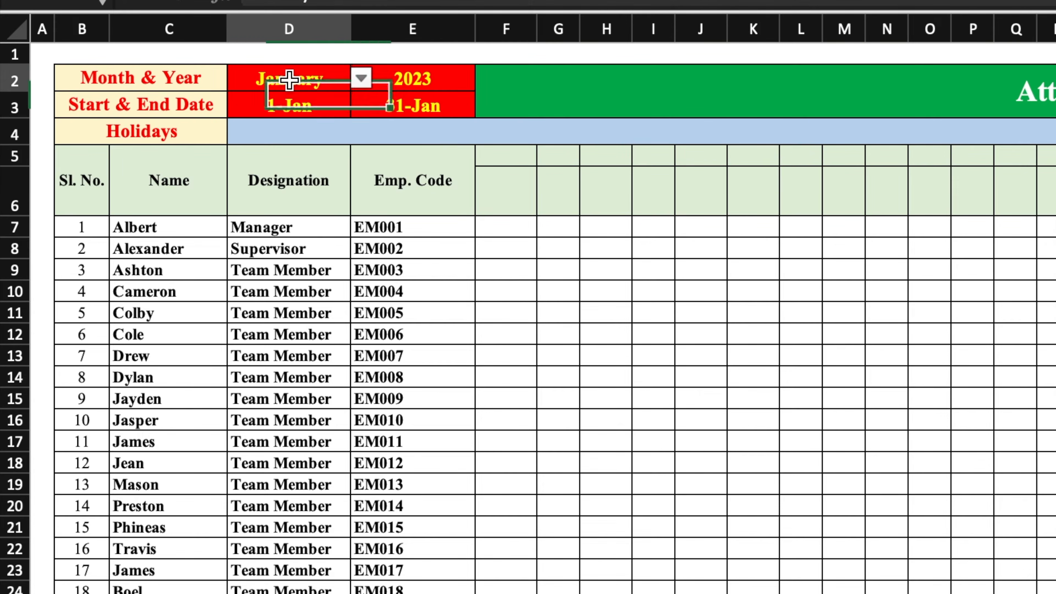
click(362, 79)
click(318, 133)
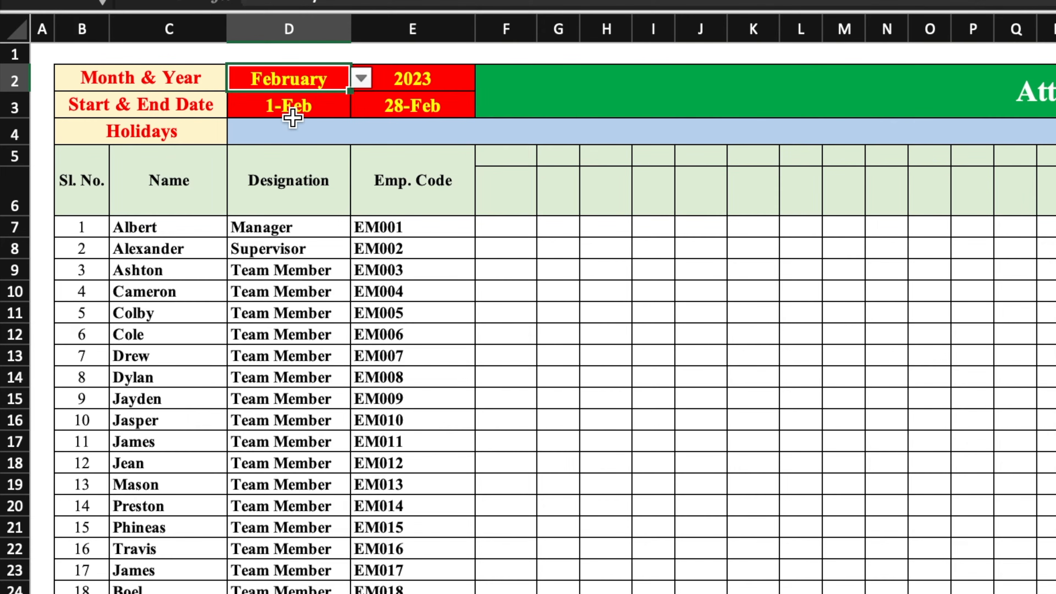
Link the first day heading in F5 to the start date with the formula =D3.
click(507, 159)
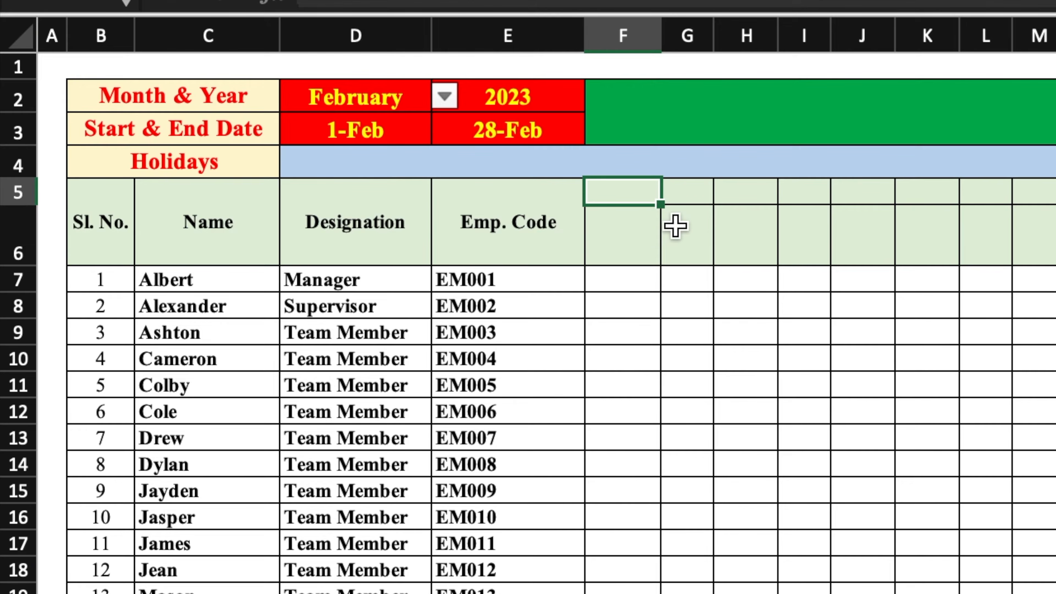
text(=)
click(344, 125)
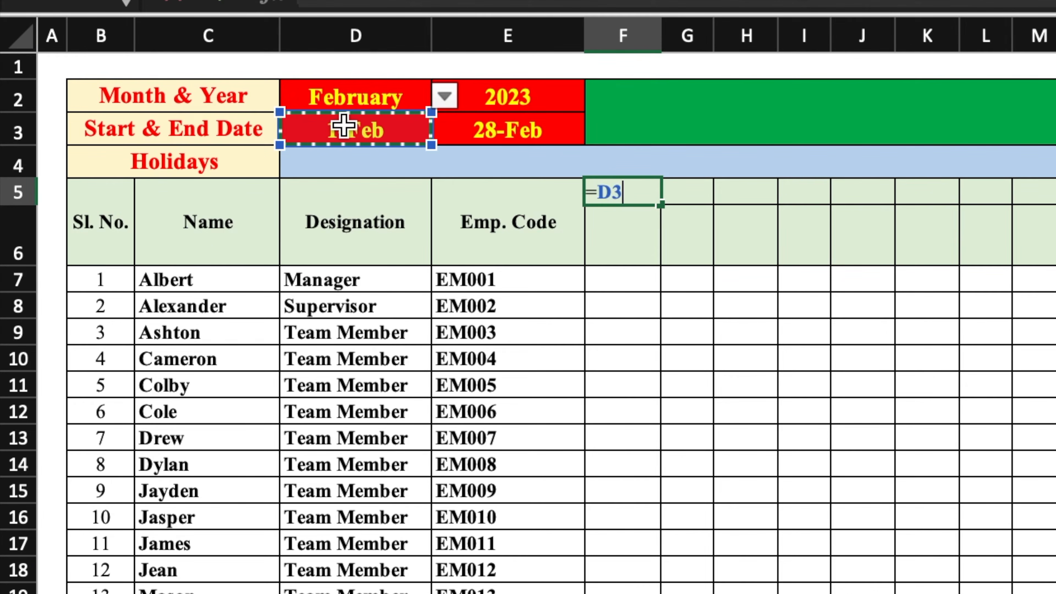
key(ctrl+Return)
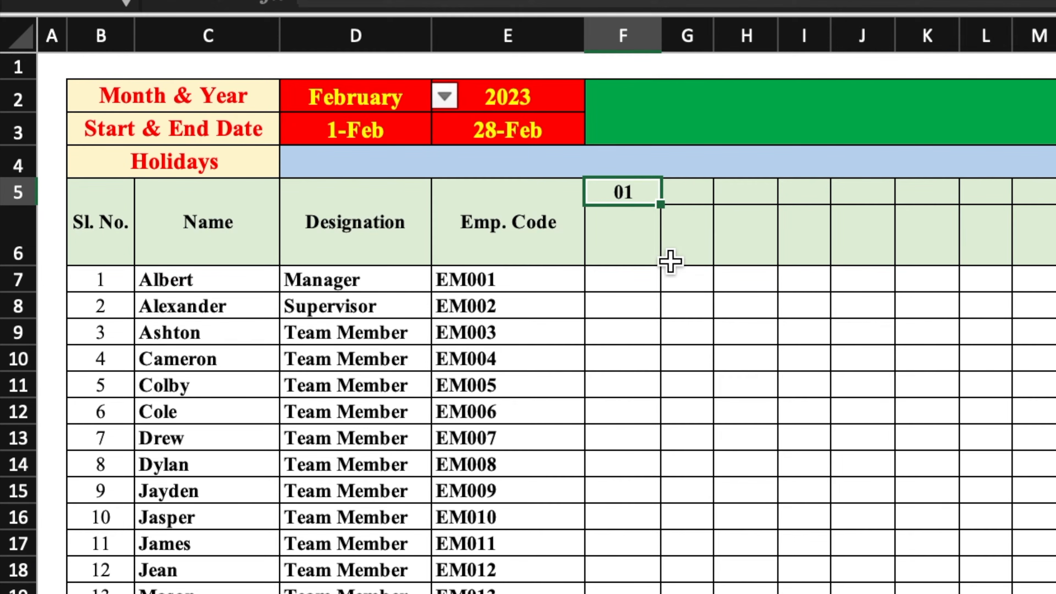
Apply the custom number format dd to the first day heading in F5.
right_click(653, 191)
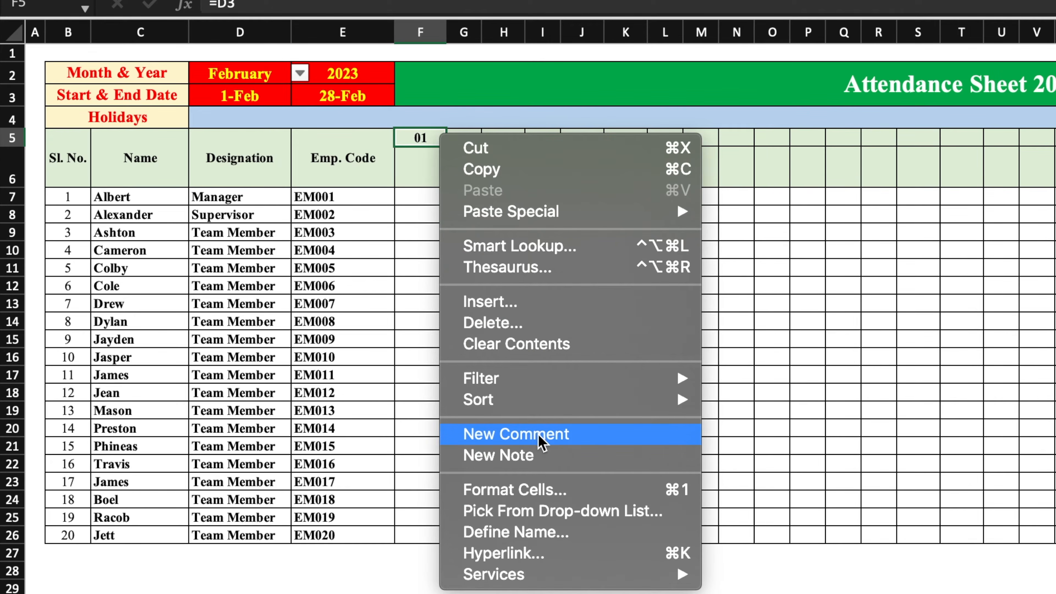
click(555, 491)
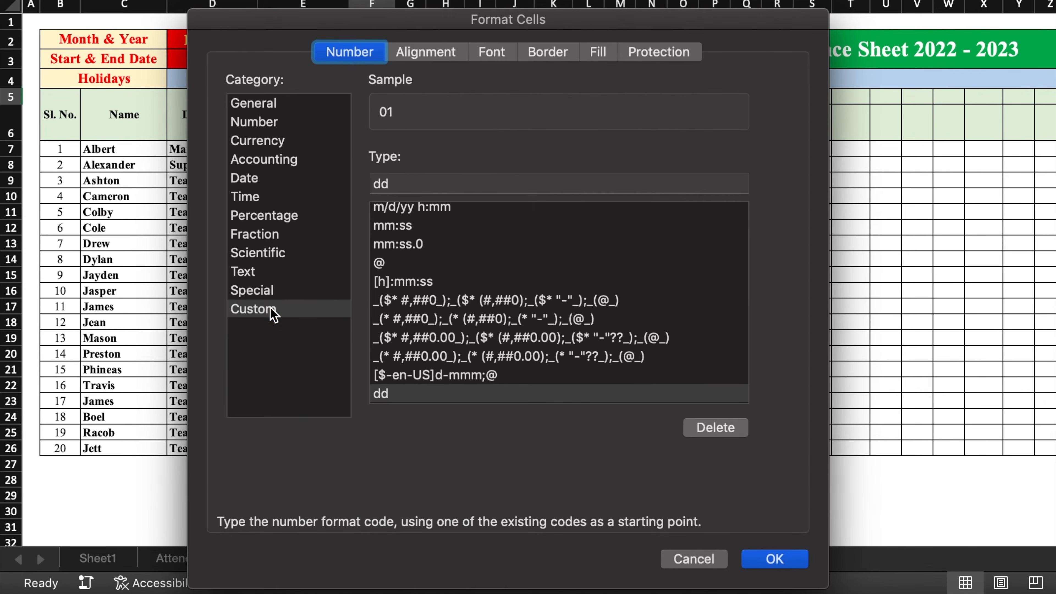
click(309, 381)
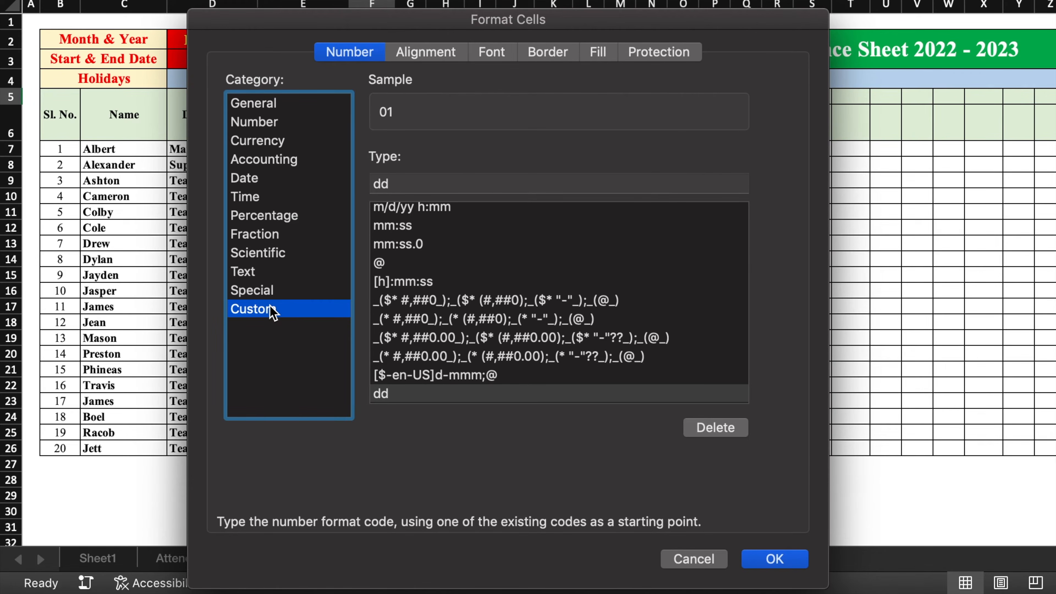
click(461, 183)
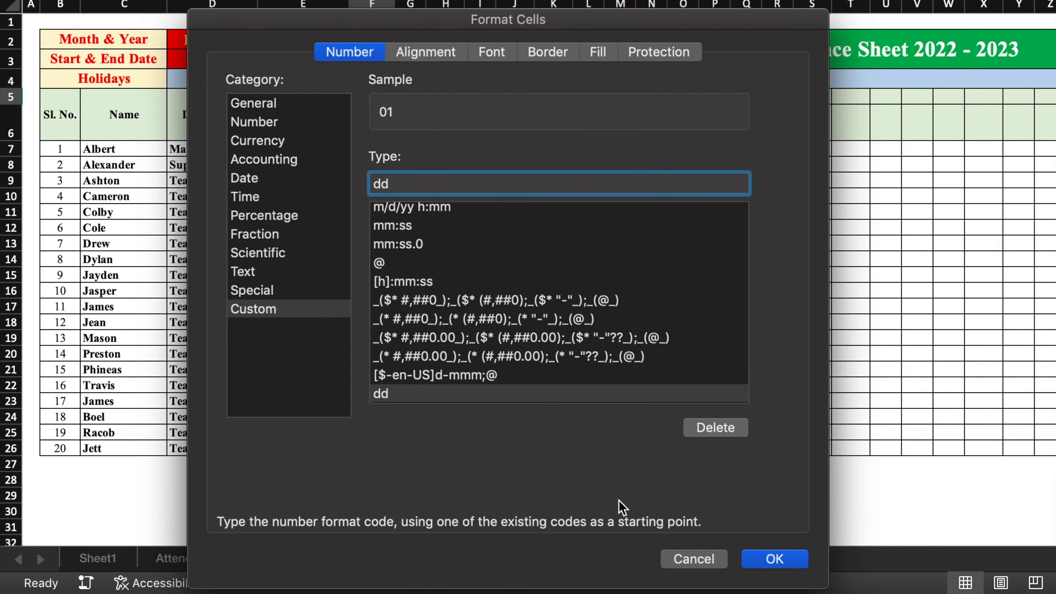
click(775, 559)
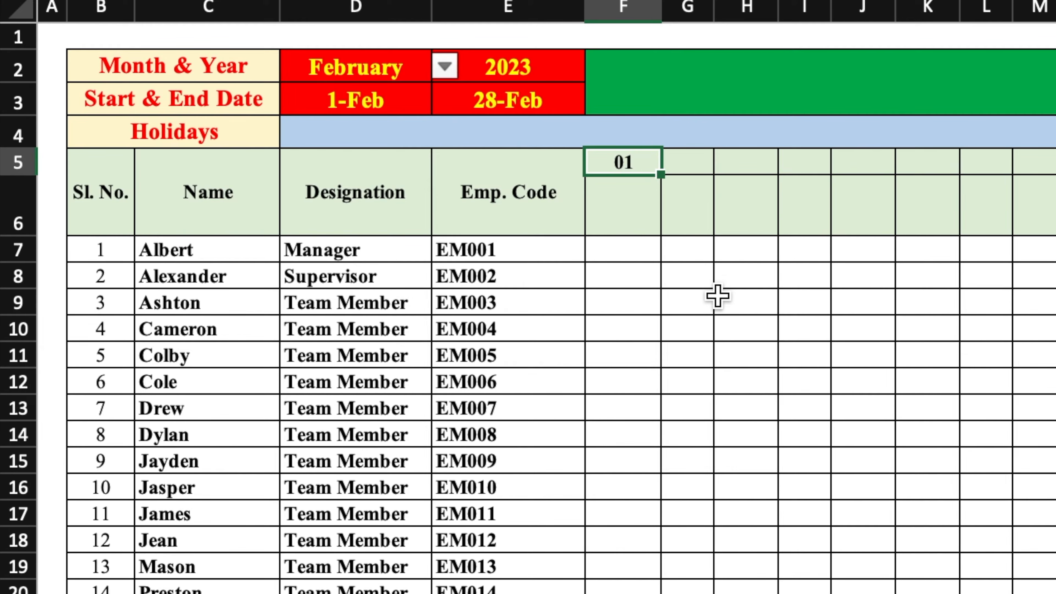
Enter the next-day formula =IF(F5<E3,F5+1,"EOM") in G5.
click(700, 162)
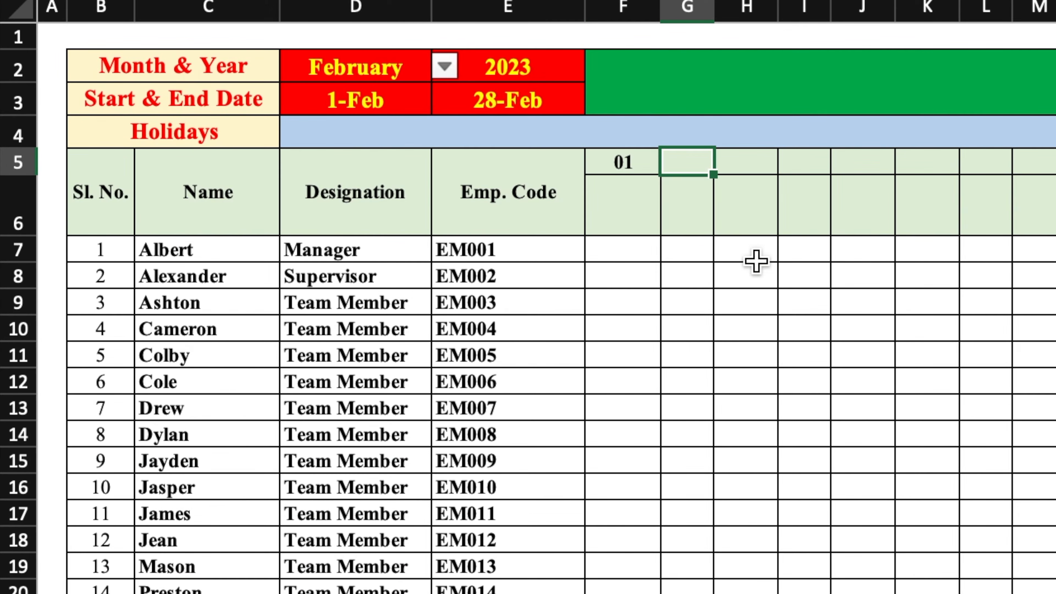
text(=if()
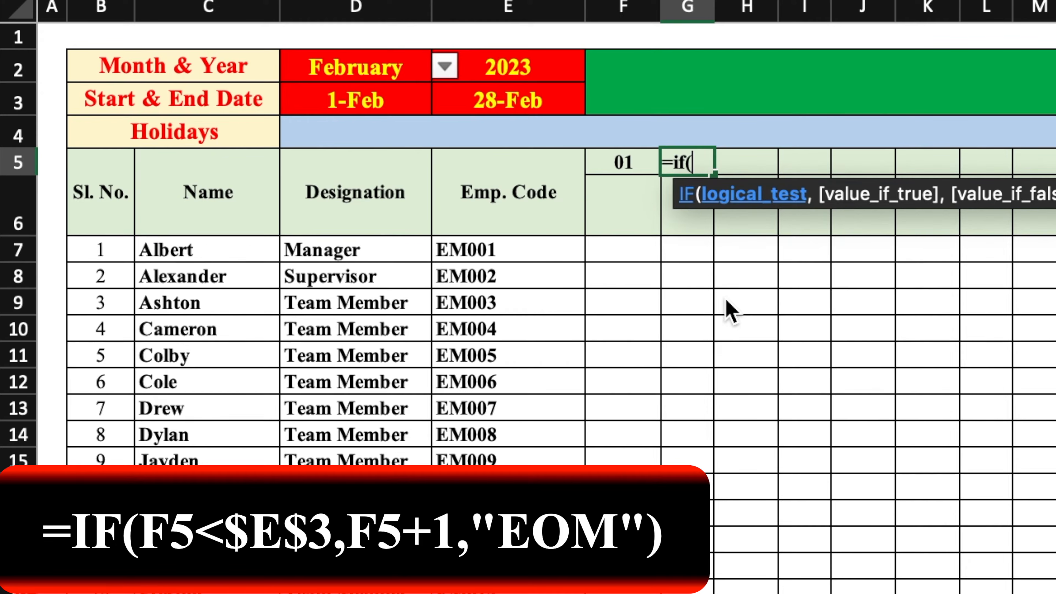
click(642, 162)
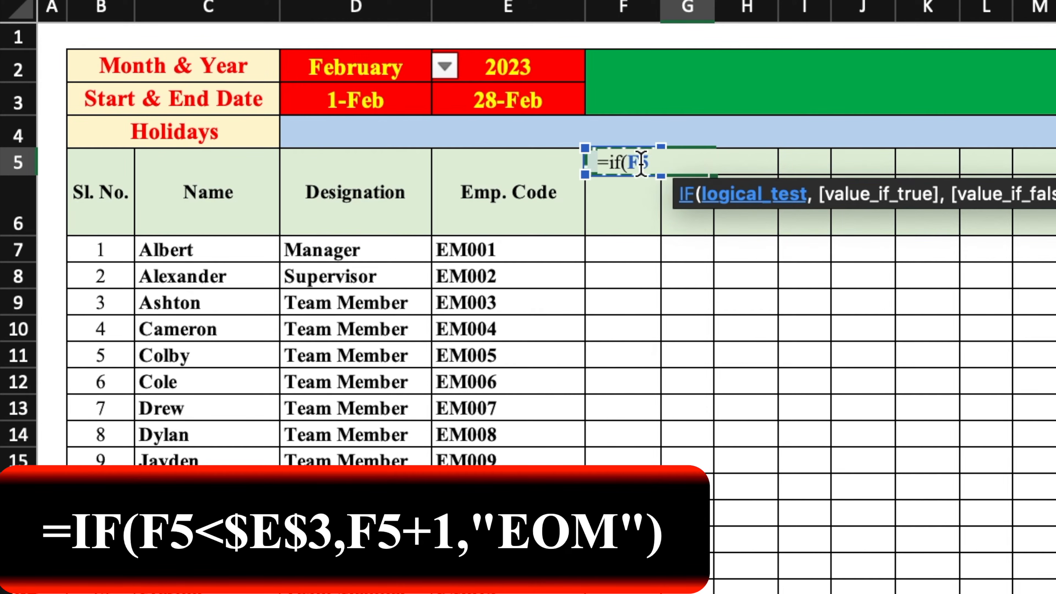
text(<)
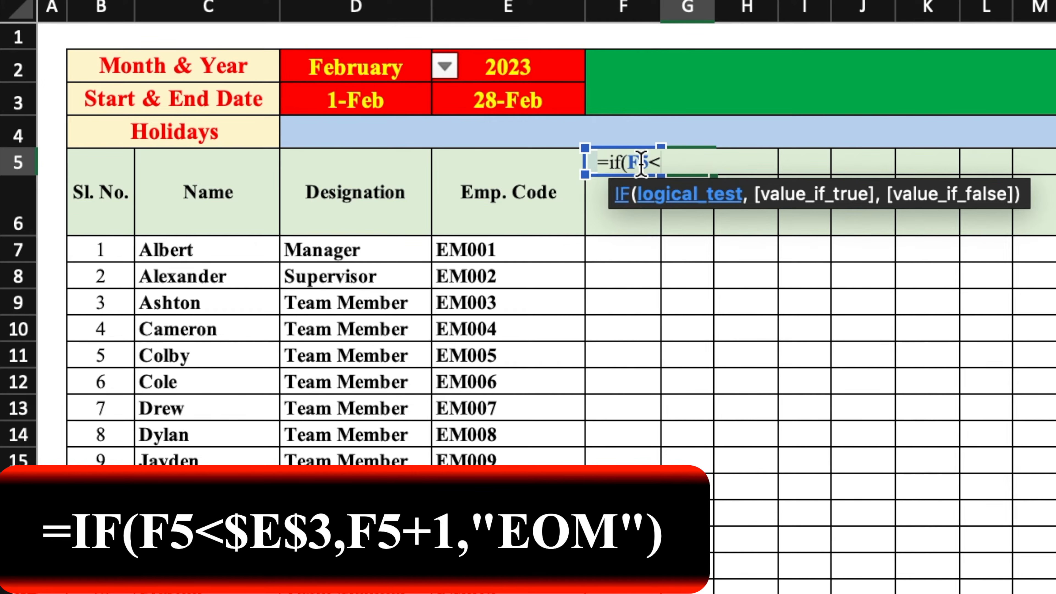
click(565, 101)
text(,)
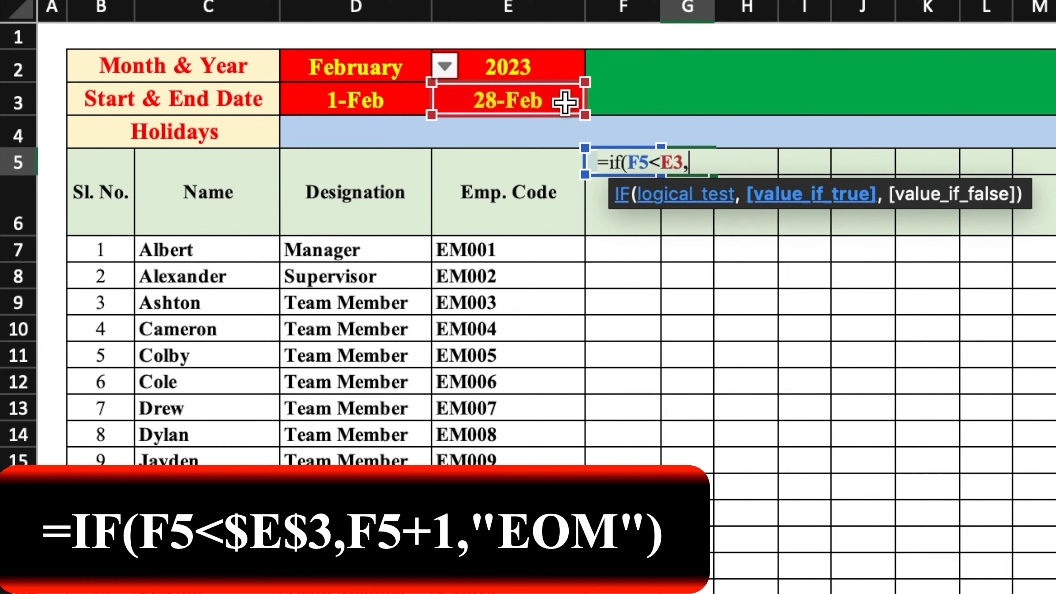
text(F5)
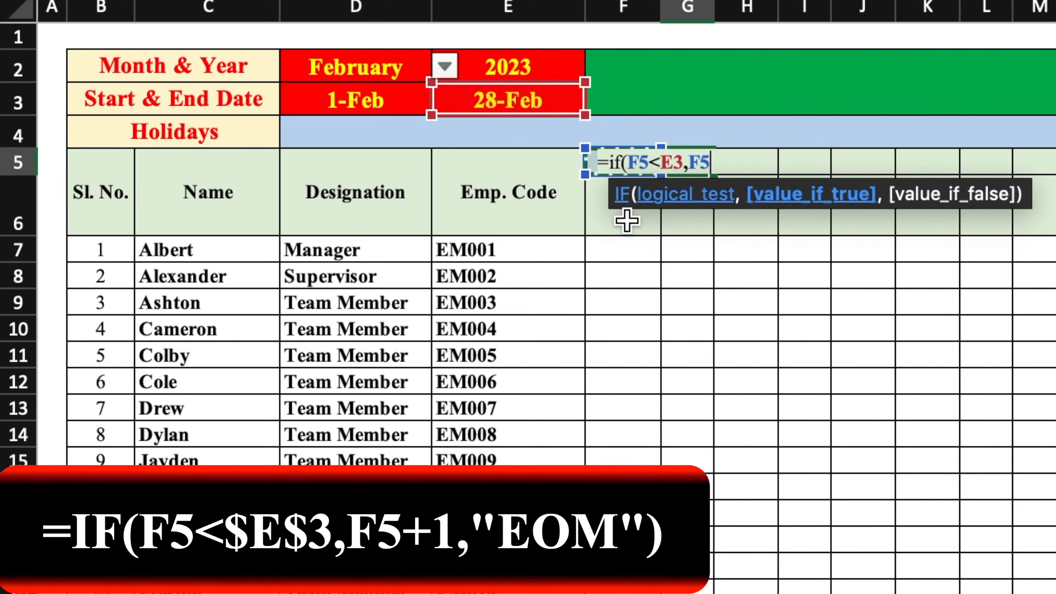
text(+1,)
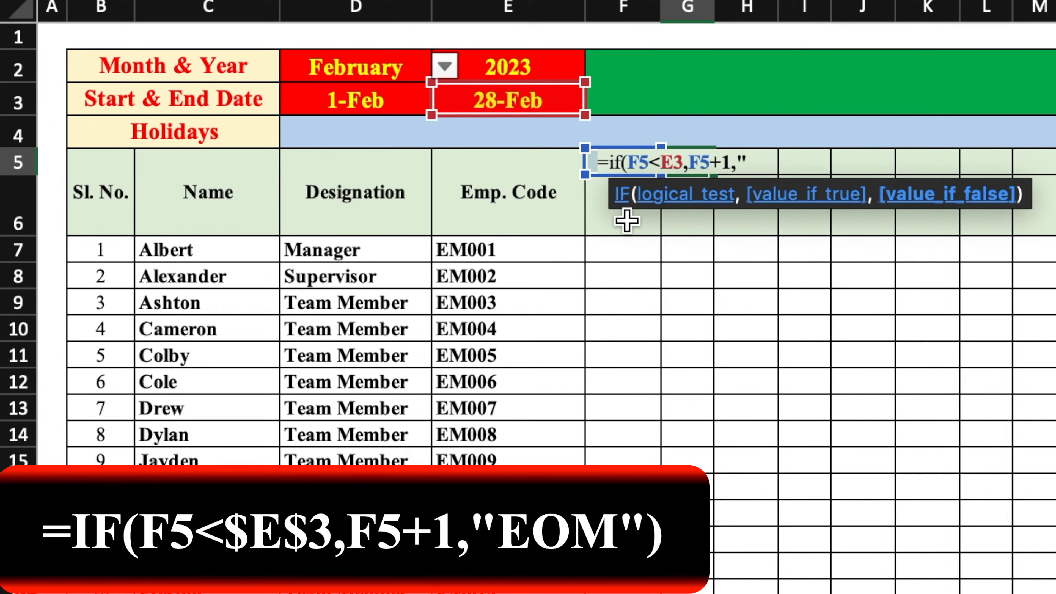
text("EOM)
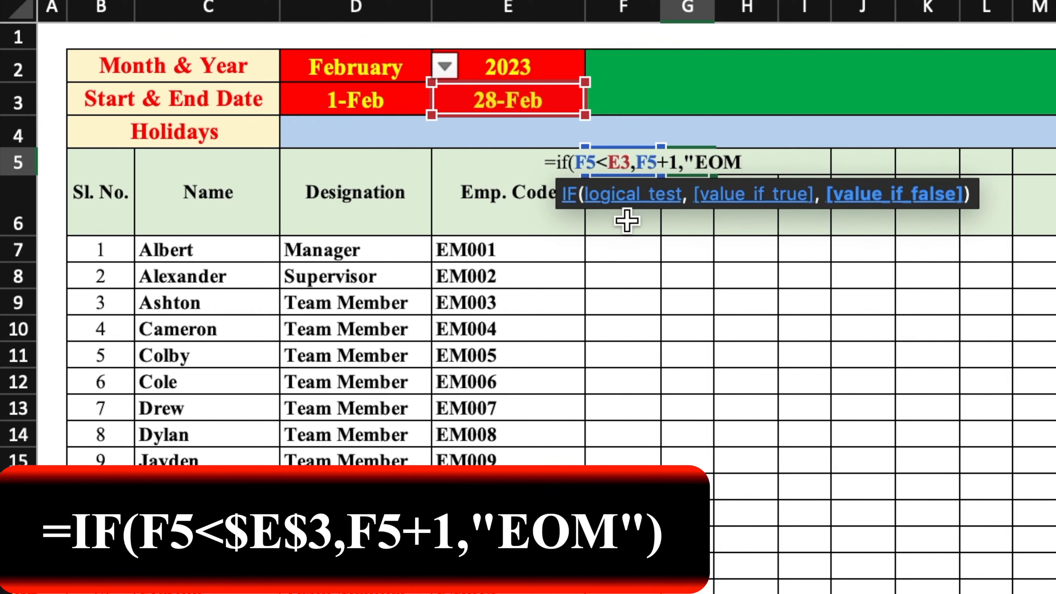
text("))
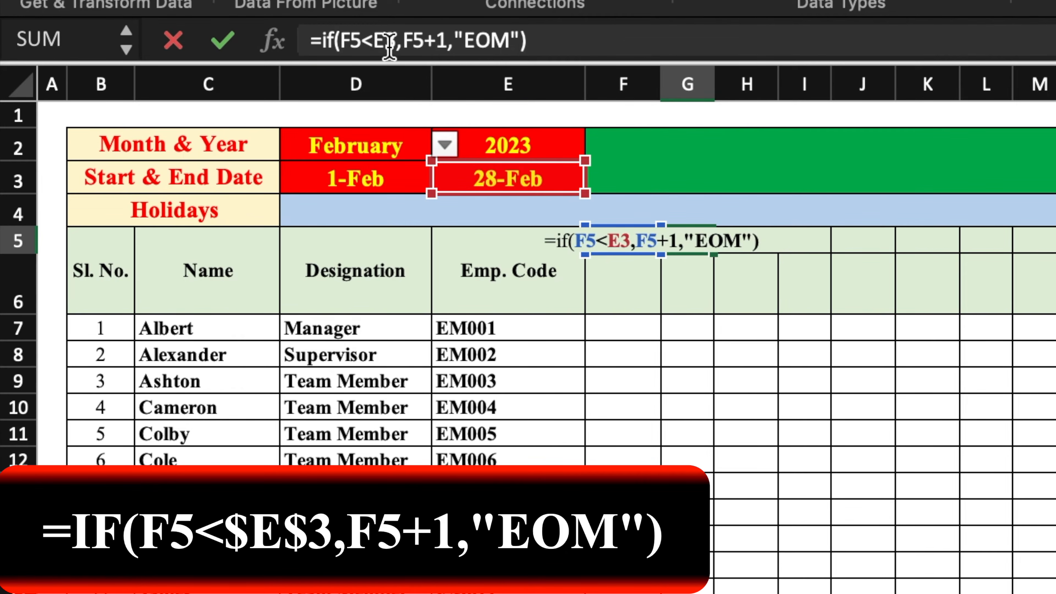
Make the end date reference absolute as $E$3 in the G5 formula and fill it across the day headings through AJ5.
click(388, 42)
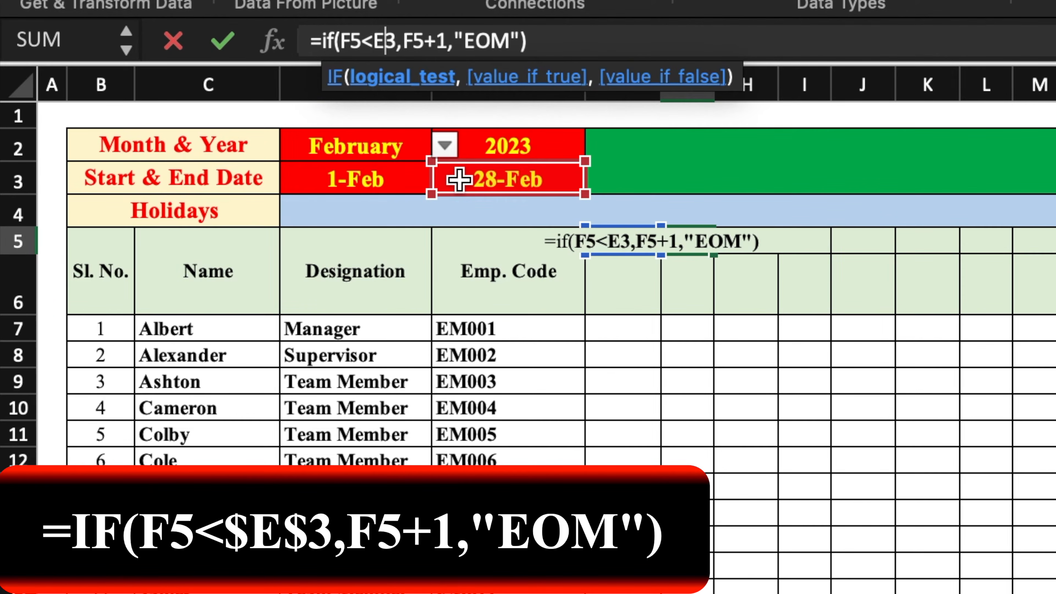
key(F4)
key(Return)
click(693, 240)
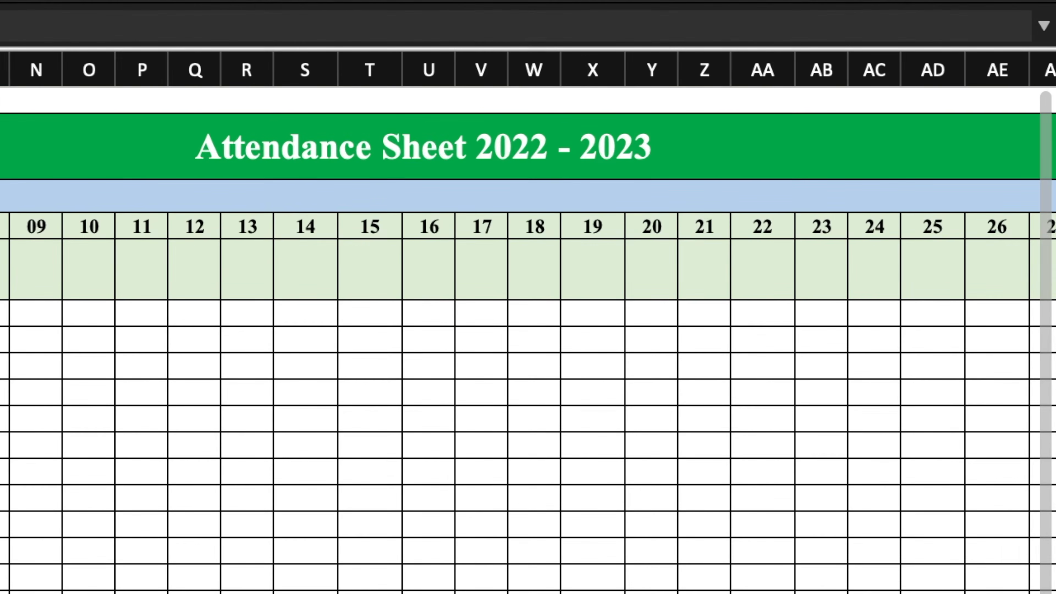
Test the day headings at the end of row 5 by choosing April from the month dropdown in D2.
scroll(495, 354, right, 10)
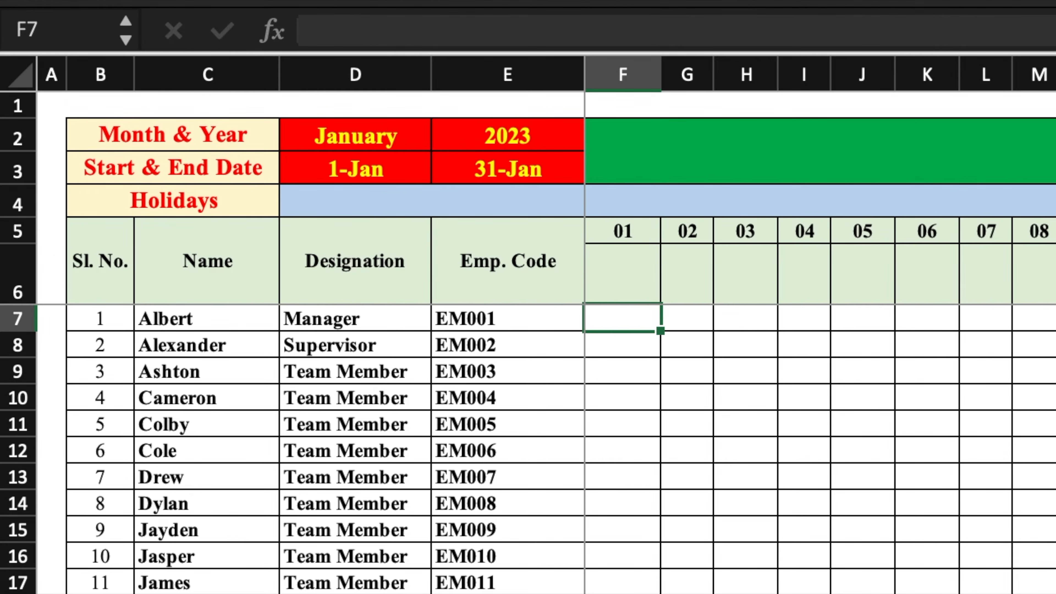
scroll(790, 416, right, 8)
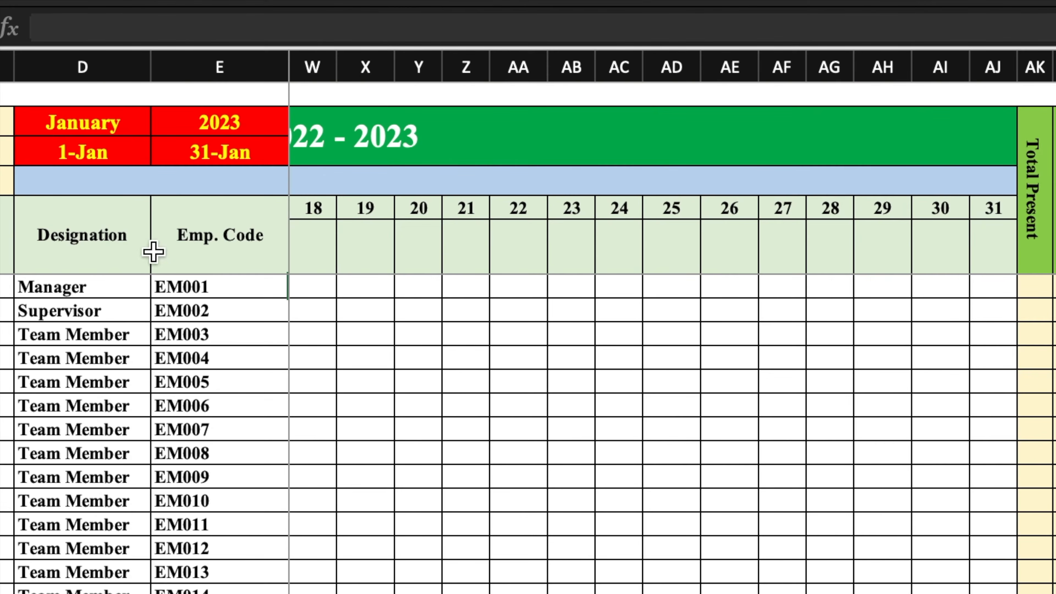
click(88, 120)
click(163, 122)
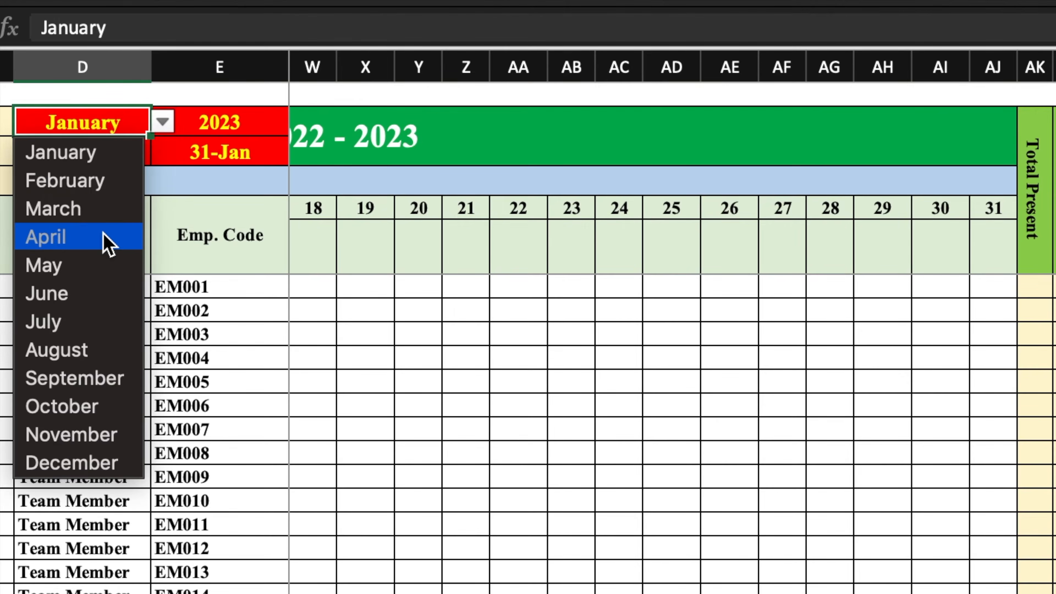
click(79, 236)
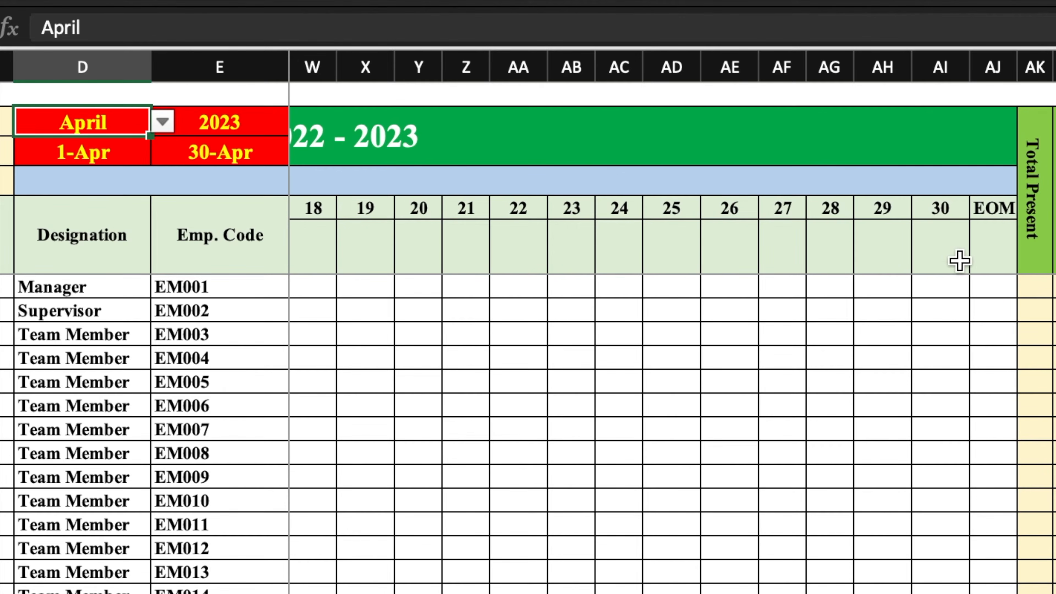
Enter the weekday formula =TEXT(F5,"DDD") in F6 below the first day heading.
scroll(672, 332, left, 10)
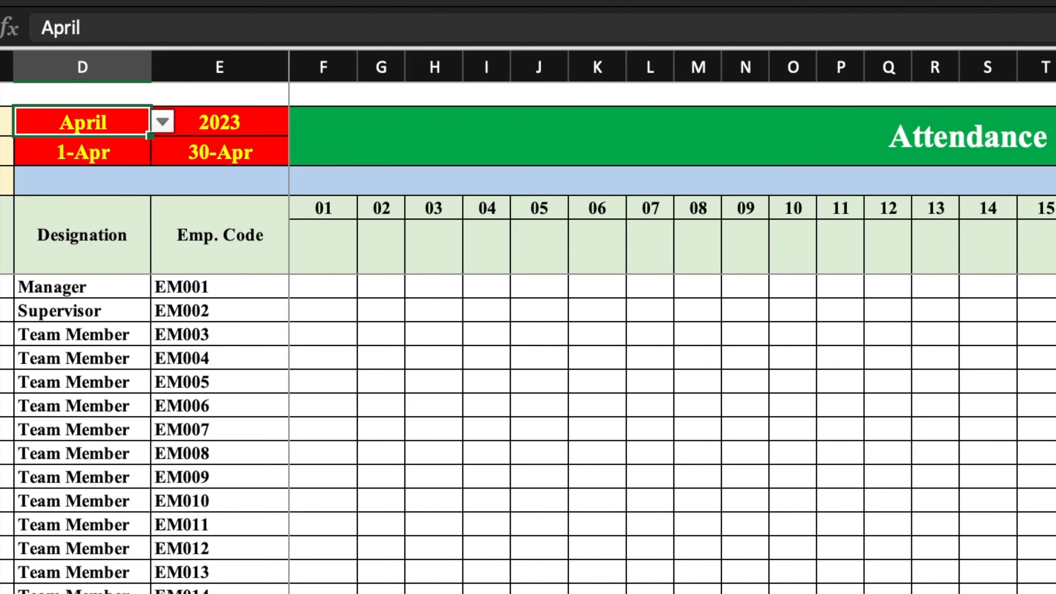
click(323, 258)
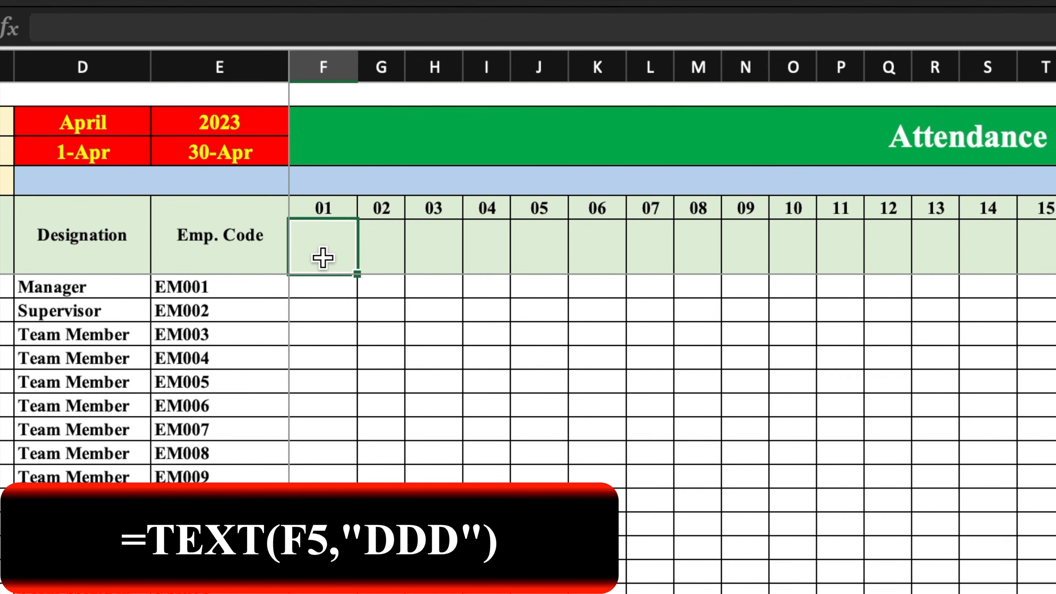
text(=text()
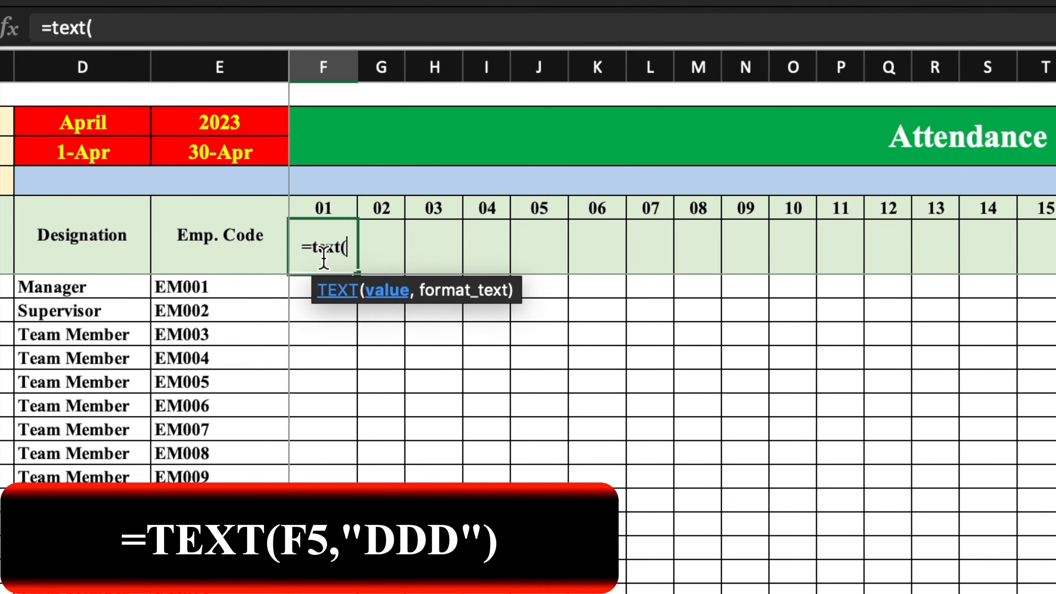
click(342, 213)
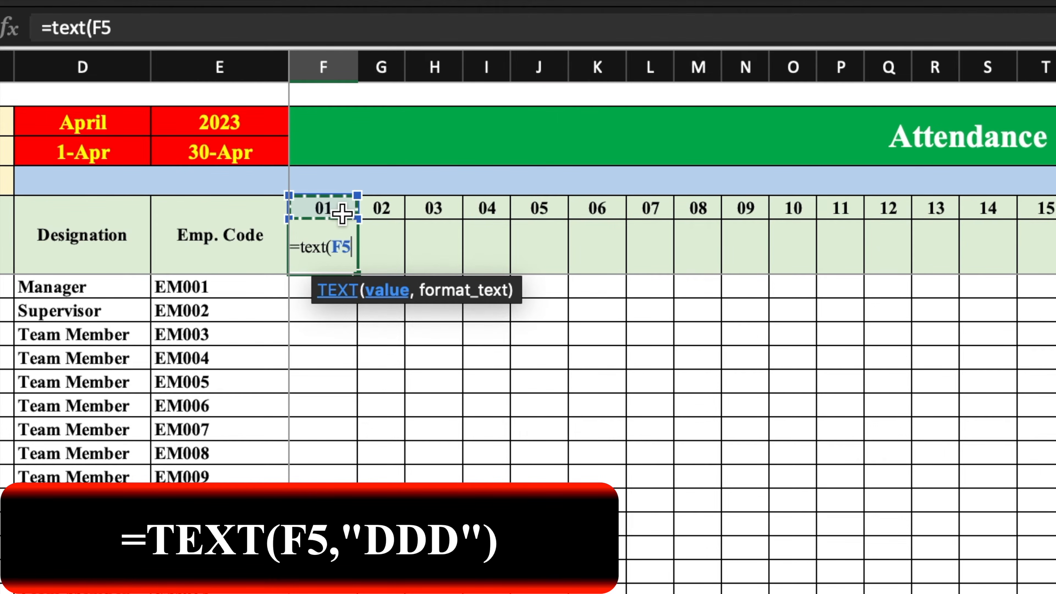
text(,"DDD)
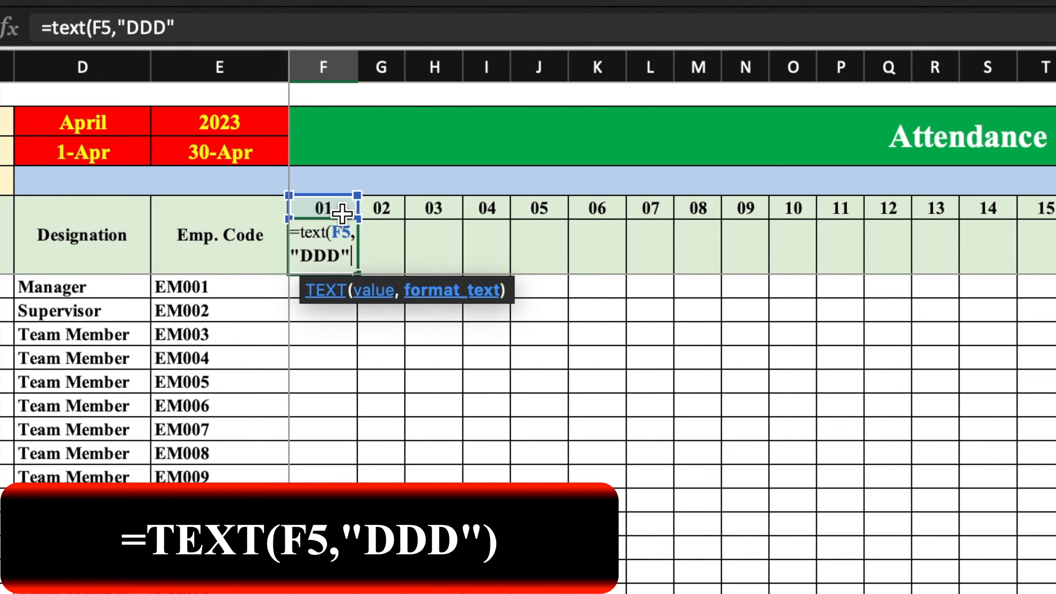
text(")
key(Return)
Fill the weekday formula from F6 across row 6 through AJ6.
click(333, 240)
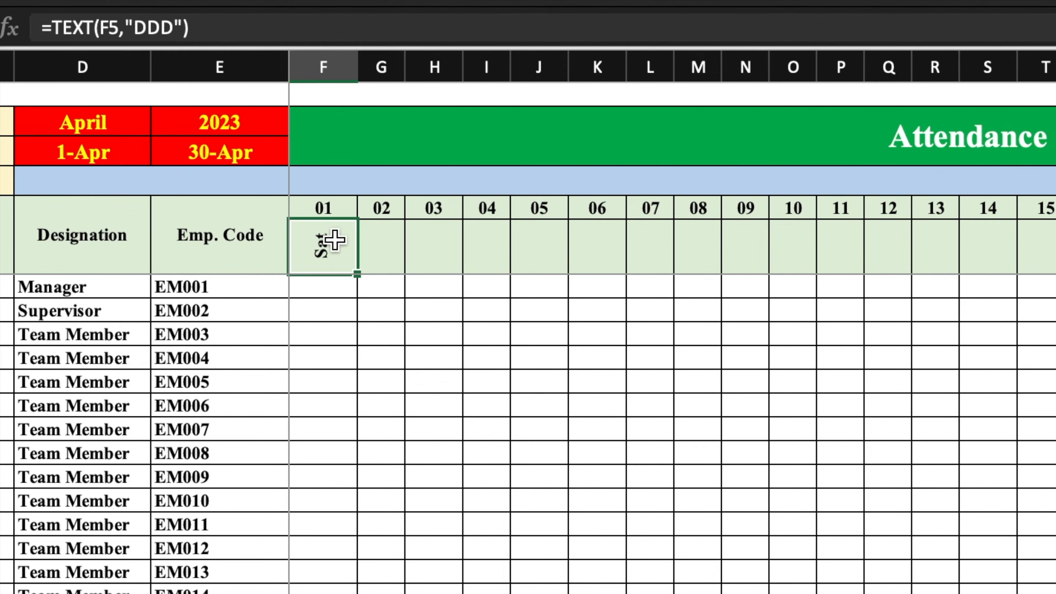
drag(357, 274, 860, 359)
click(743, 371)
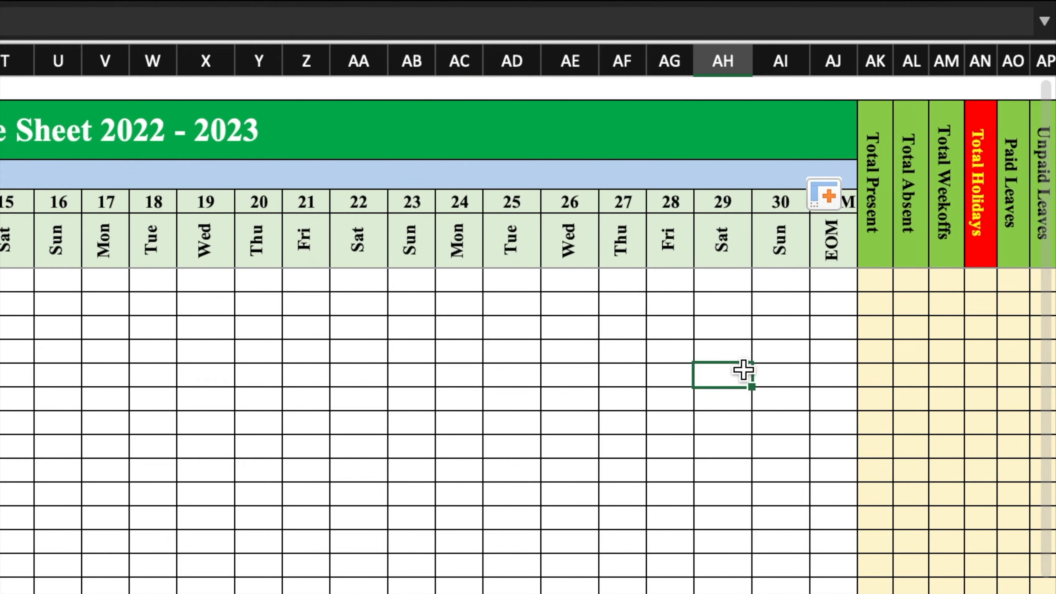
click(798, 401)
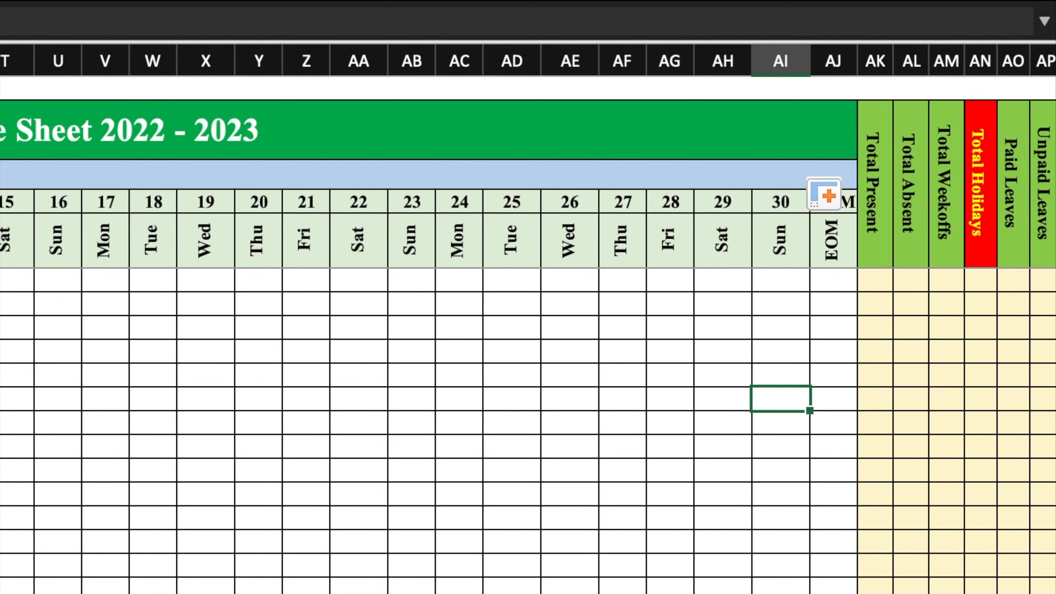
Choose February from the month dropdown in D2 and check the dates and weekdays across the headings.
click(332, 119)
click(400, 119)
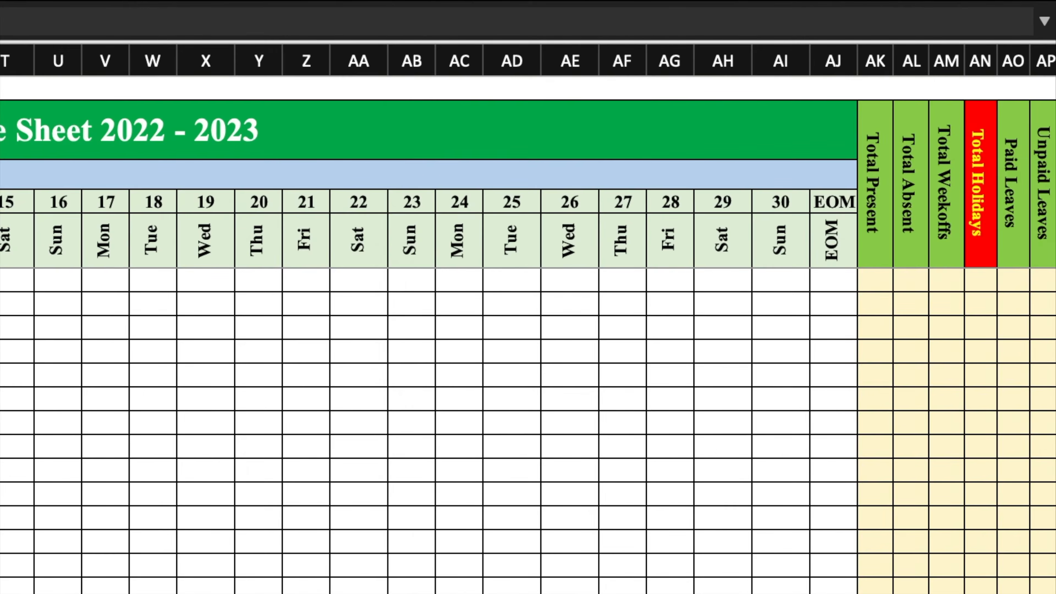
click(352, 175)
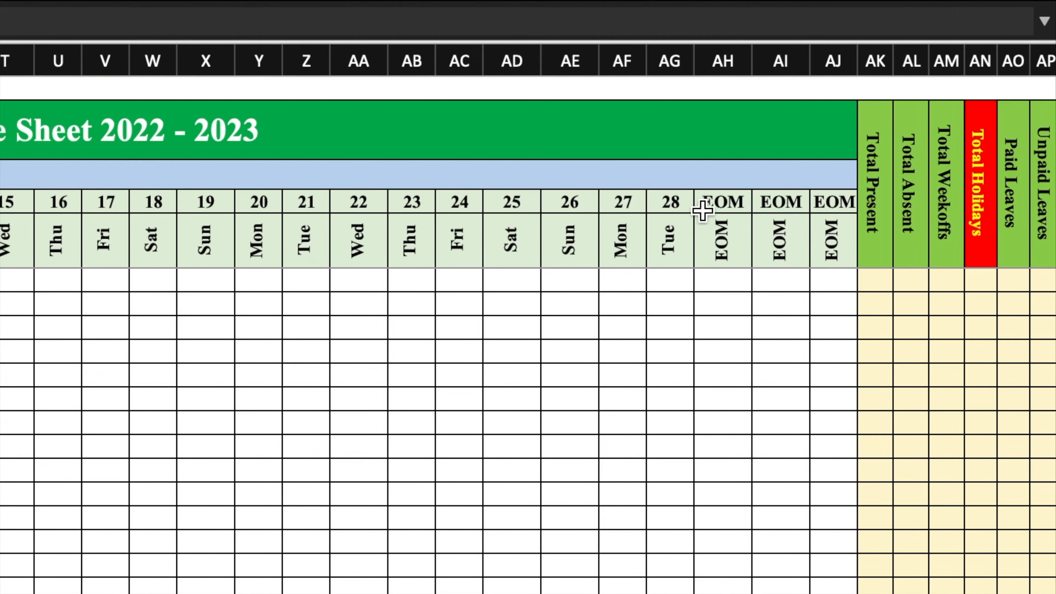
scroll(703, 211, left, 5)
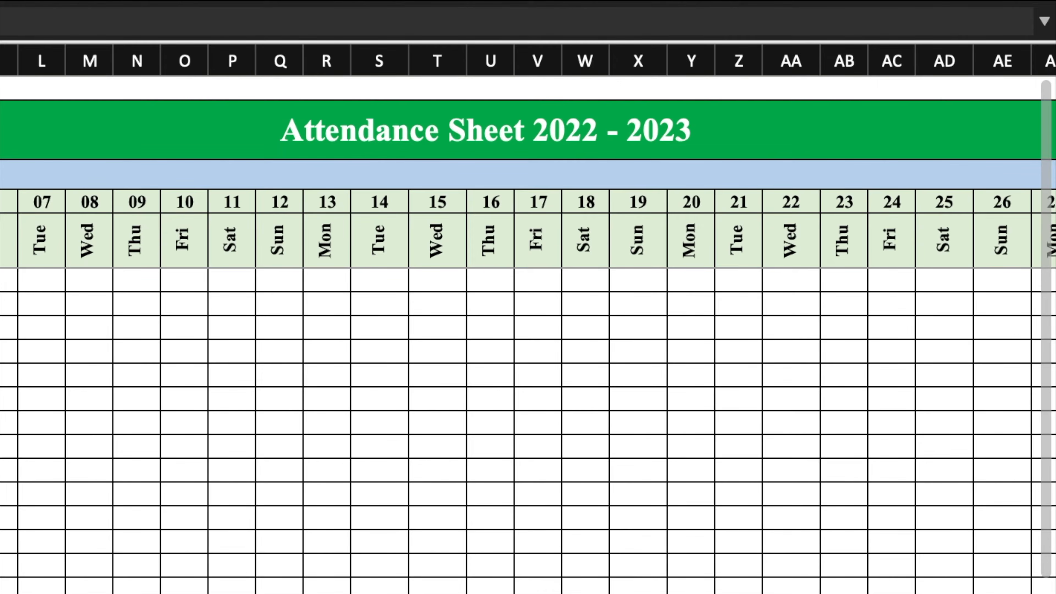
Enter =COUNTIF(F7:AJ7,"P") in AK7 under Total Present for the first employee.
scroll(529, 316, right, 7)
scroll(528, 333, right, 4)
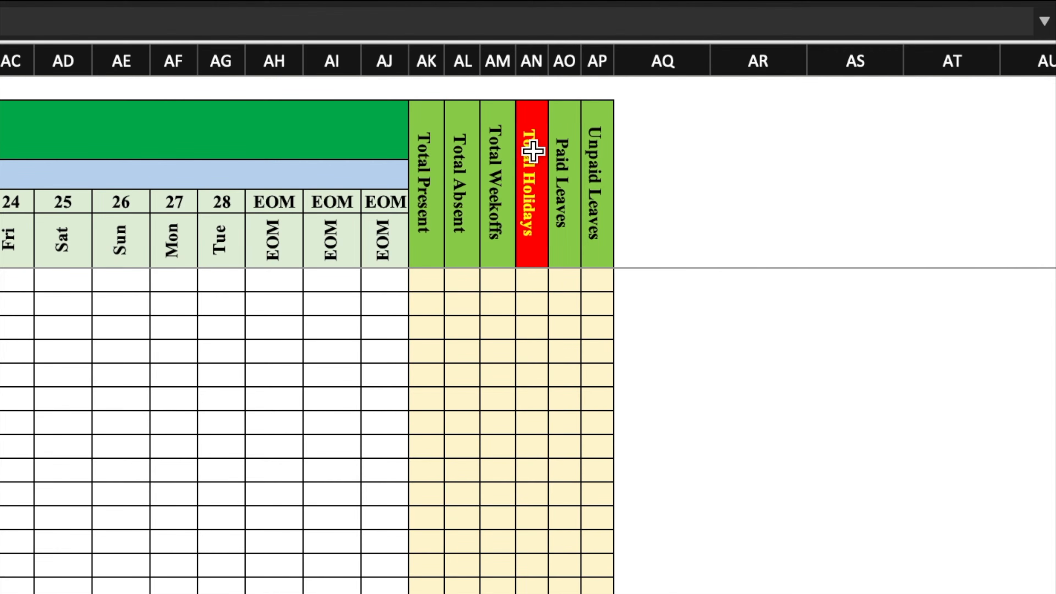
click(426, 277)
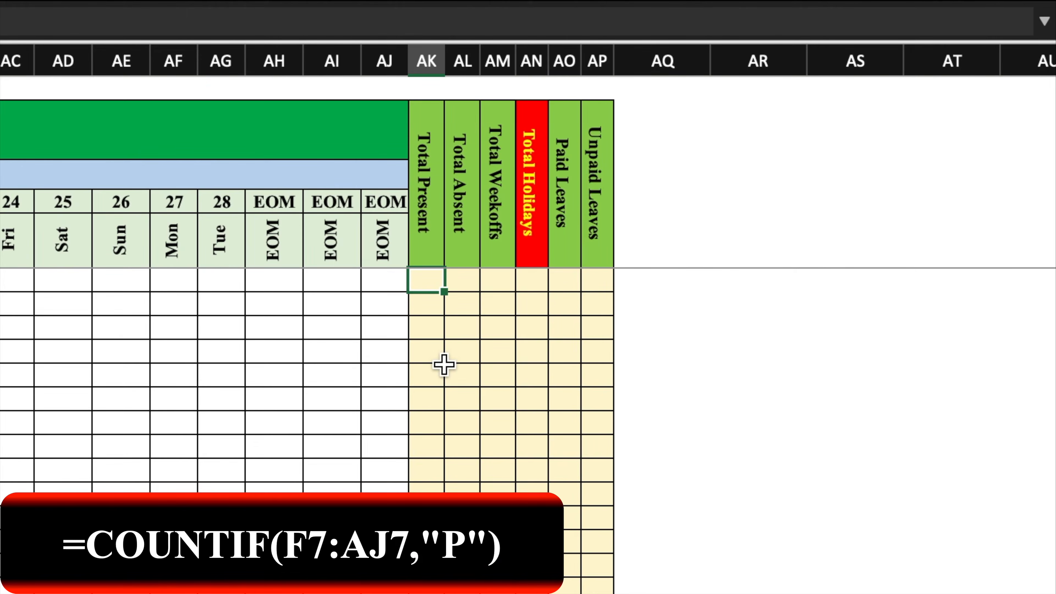
text(=countif()
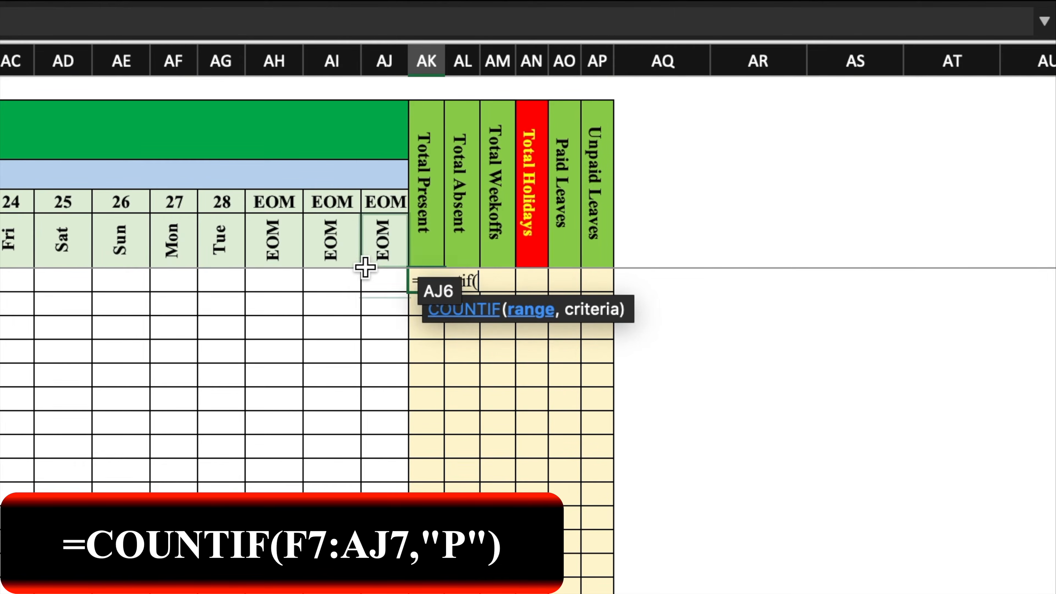
drag(391, 286, 3, 287)
click(141, 74)
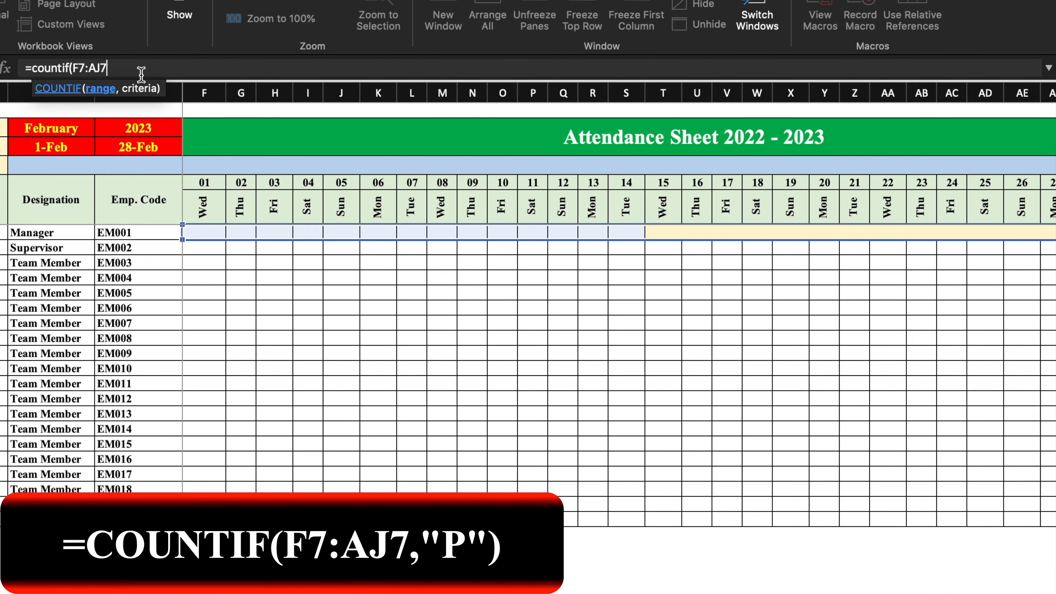
text(,"P)
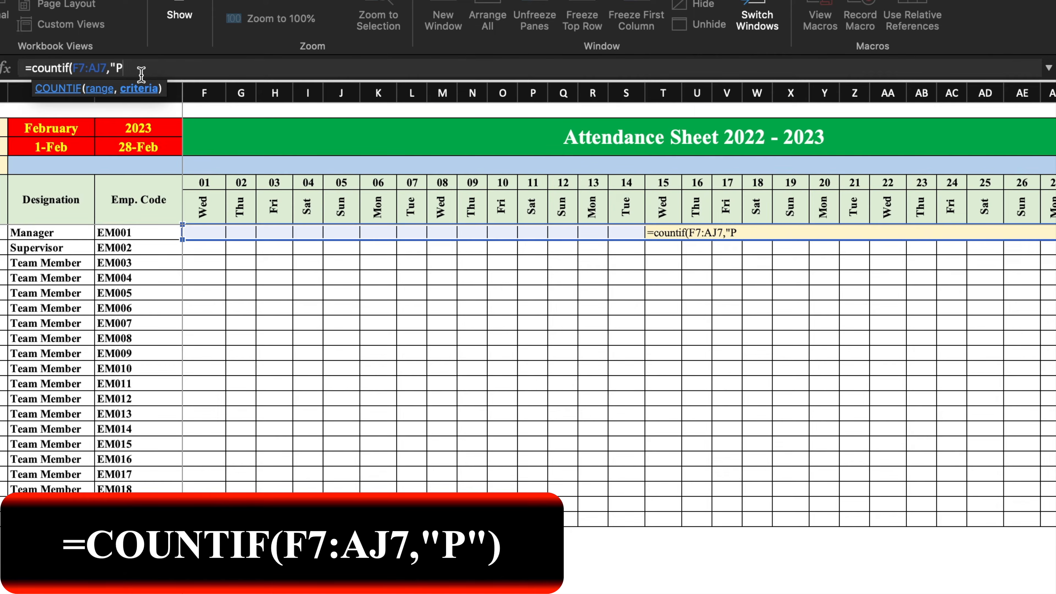
text("))
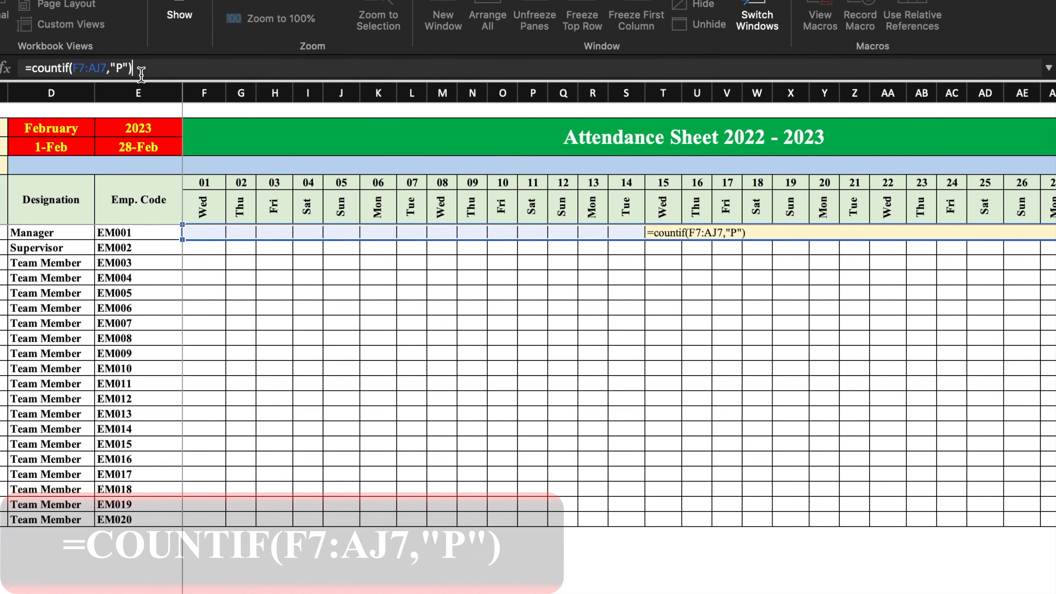
key(Return)
Center the contents of the totals cells AK7:AP26.
scroll(802, 582, right, 7)
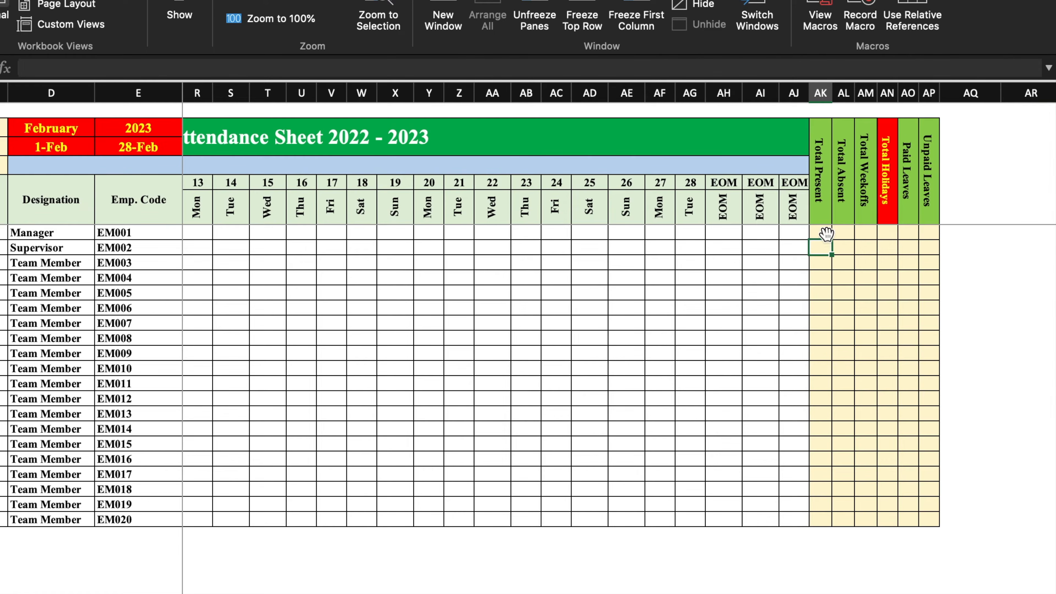
drag(823, 232, 928, 520)
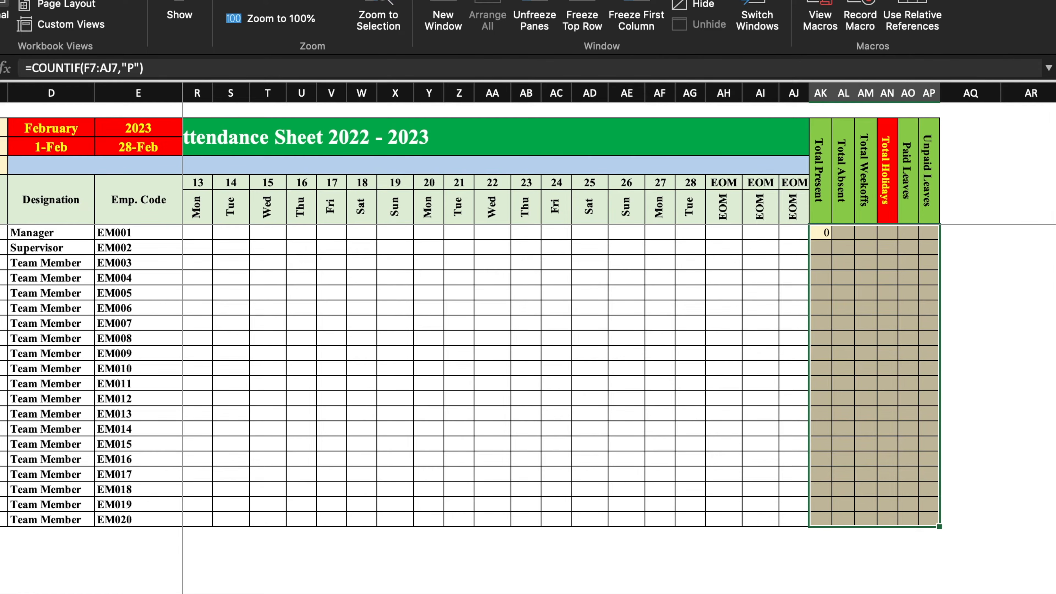
click(888, 308)
Enter =COUNTIF(F7:AJ7,"A") in AL7 under Total Absent.
click(844, 238)
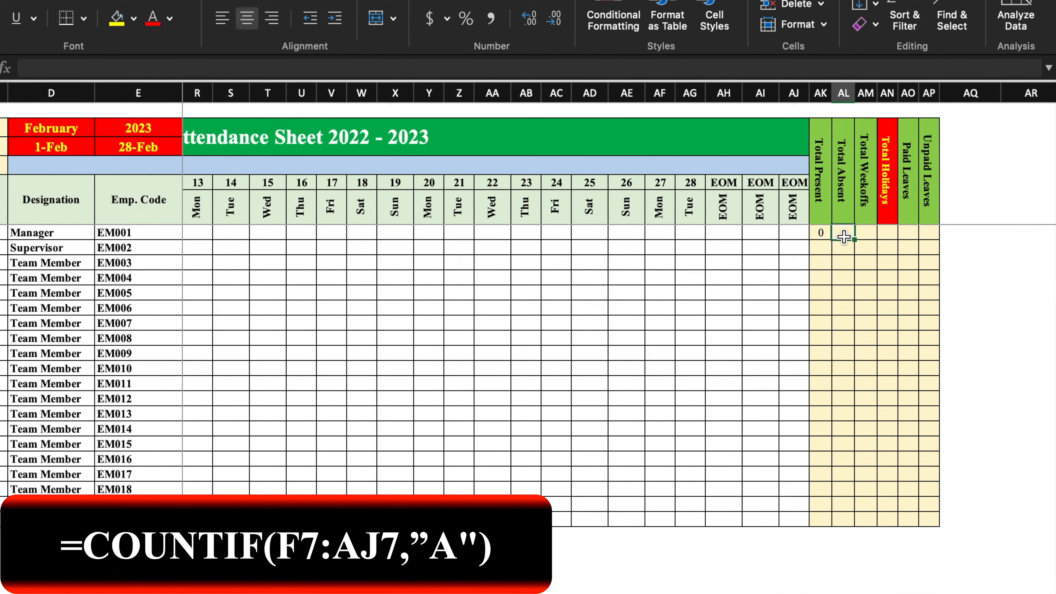
text(=countif()
drag(794, 232, 493, 247)
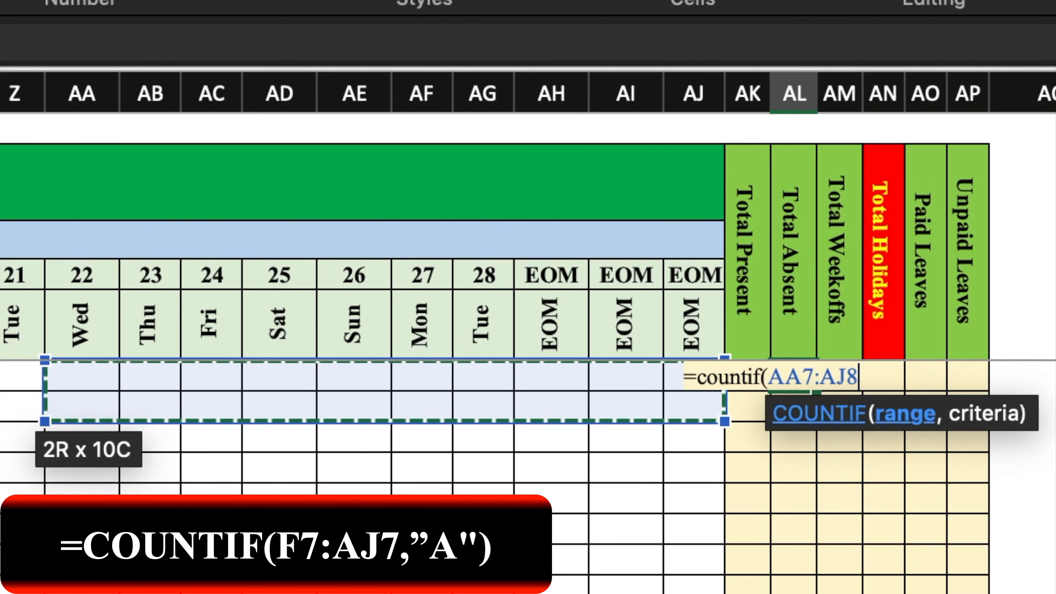
drag(62, 406, 0, 378)
mouse_move(1, 377)
mouse_down()
mouse_move(0, 349)
mouse_move(1, 377)
mouse_up()
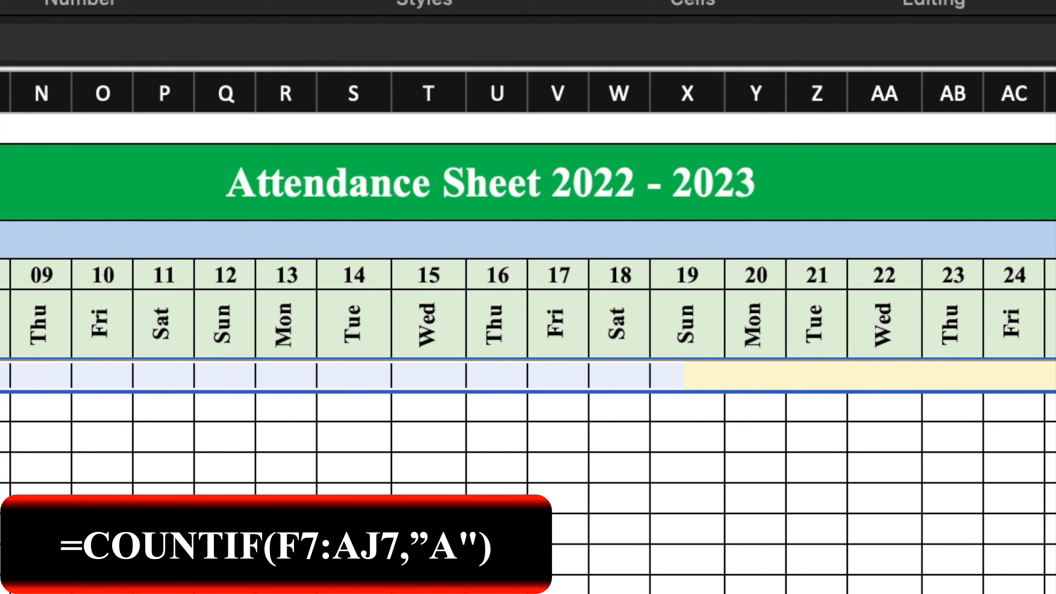
text(,"A)
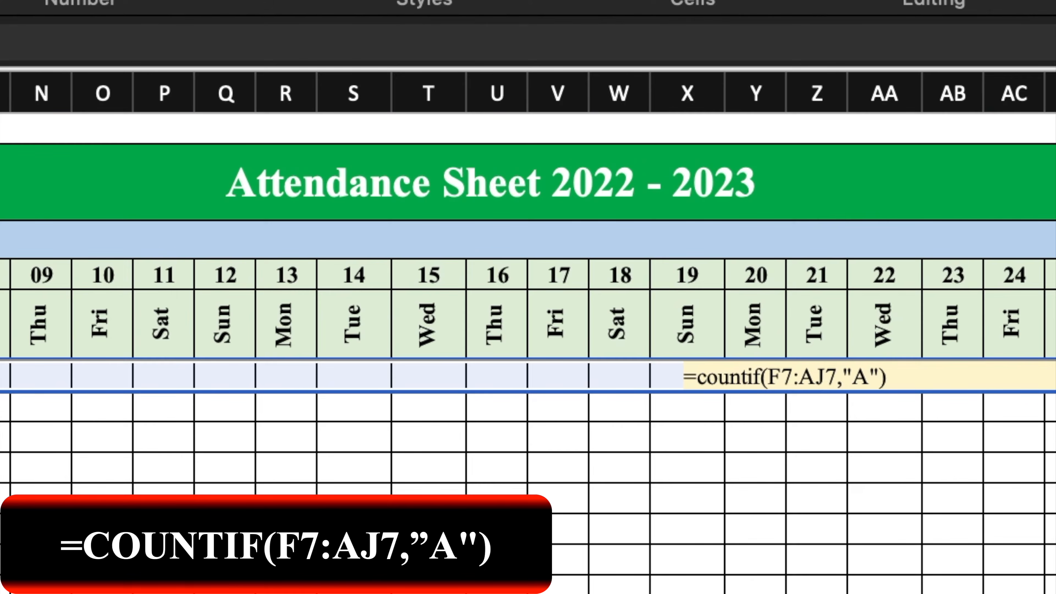
key(Return)
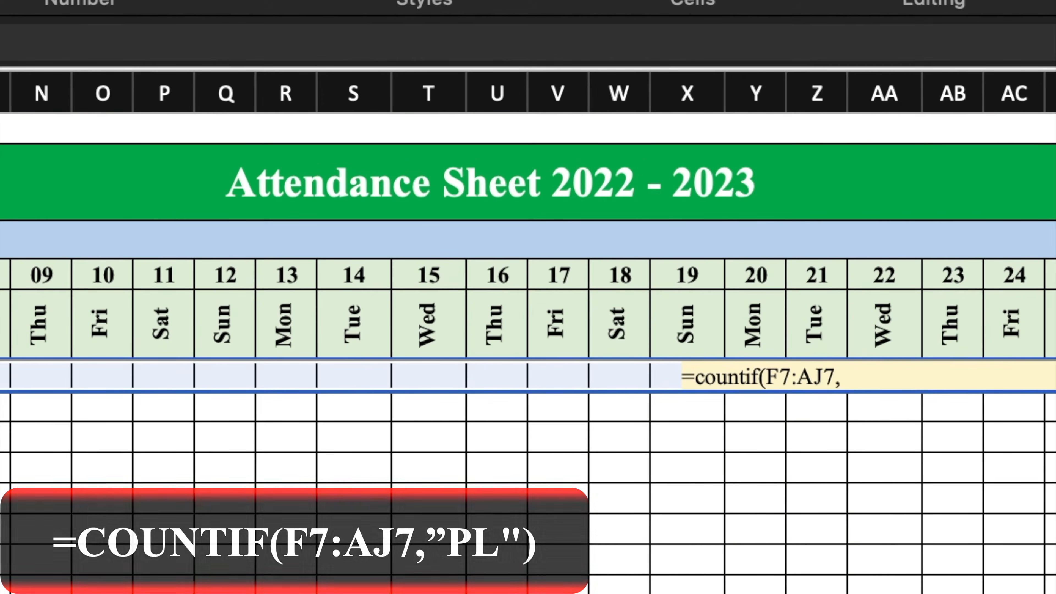
Complete the Paid Leaves formula in AO7 as =COUNTIF(F7:AJ7,"PL").
text(")
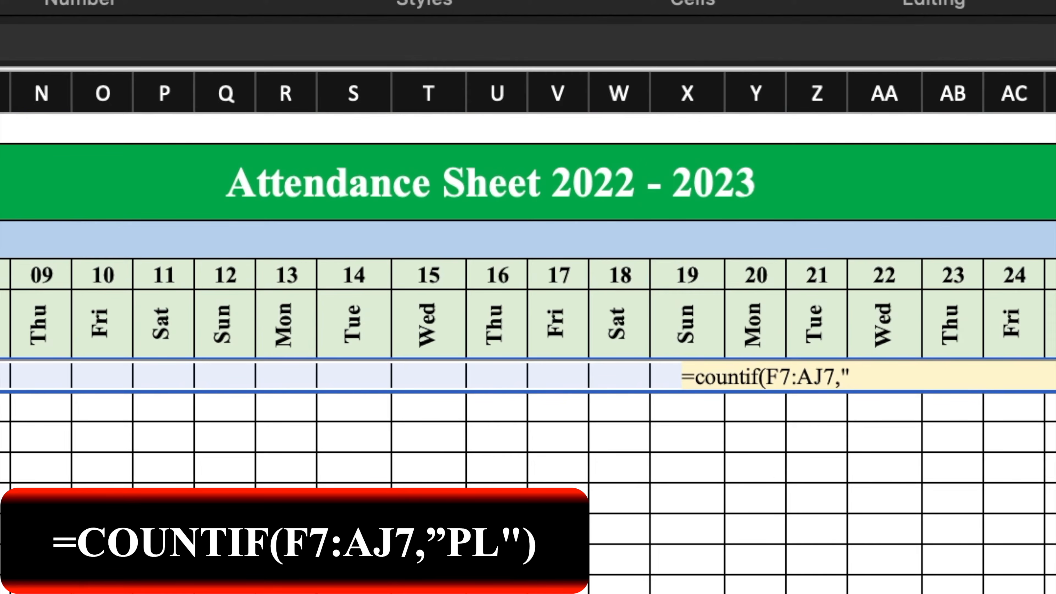
text(PL"))
key(Return)
Enter =COUNTIF(F7:AJ7,"UL") in AP7 under Unpaid Leaves and fill the present, absent and leave formulas down for every employee.
click(853, 375)
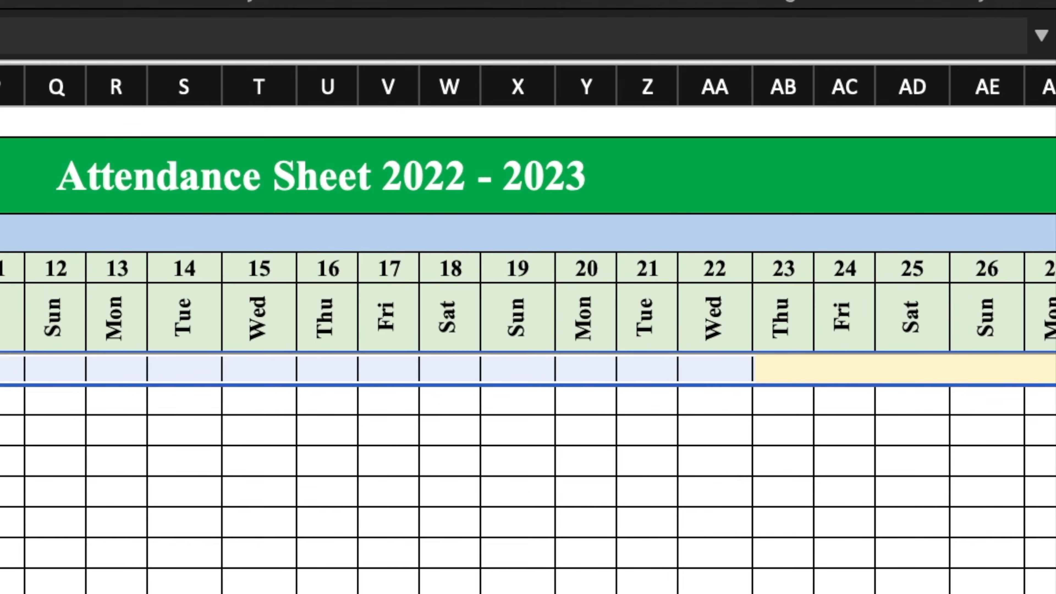
text(,)
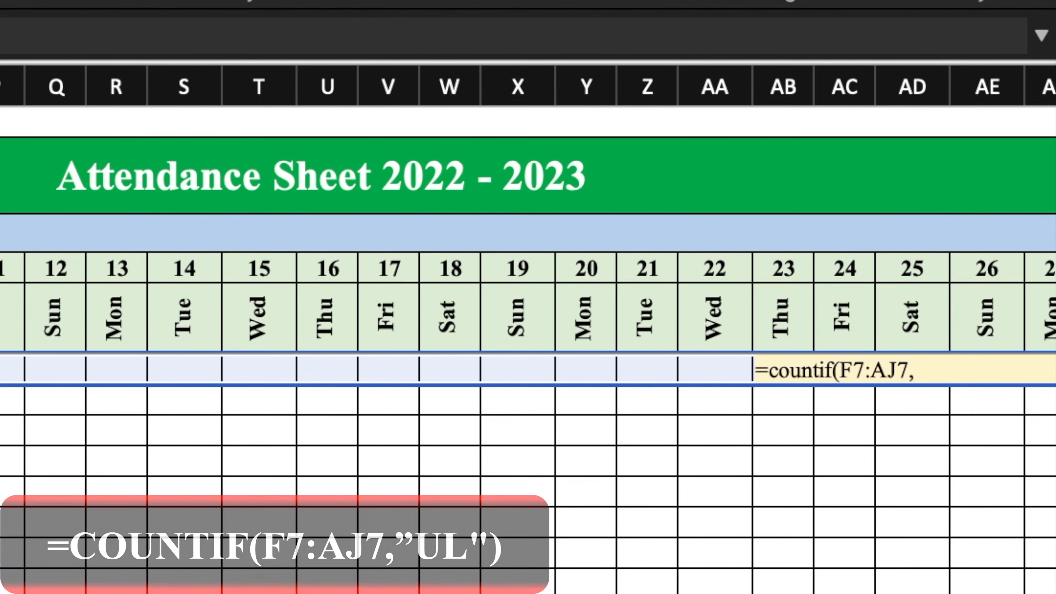
text("UL)
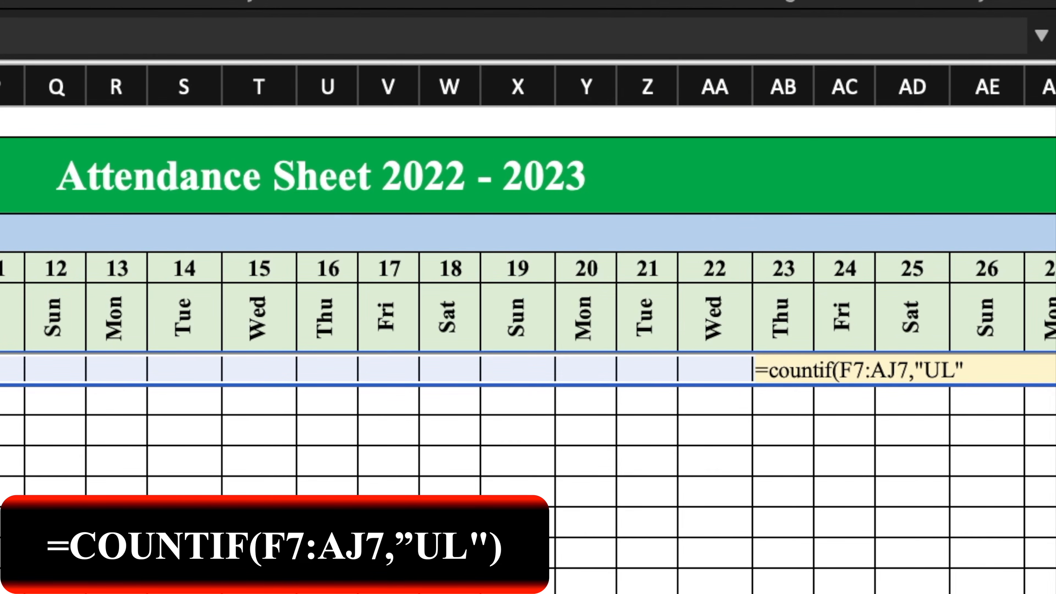
text())
key(Return)
click(766, 370)
drag(766, 370, 1004, 593)
Enter =COUNTIF(F6:AJ6,"Sat")+COUNTIF(F6:AJ6,"Sun") in AM7 under Total Weekoffs.
click(873, 372)
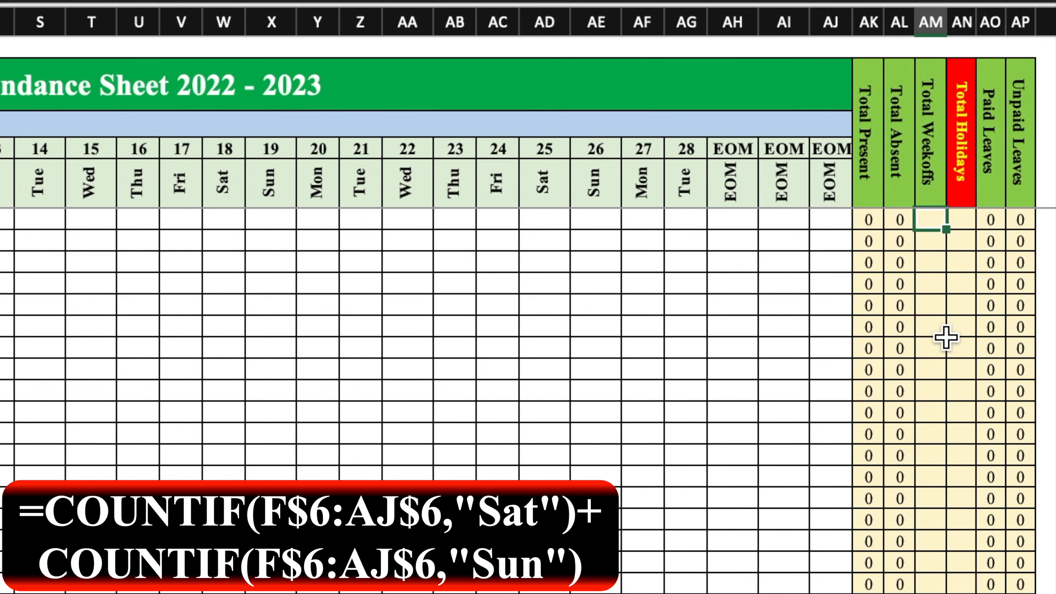
text(=countif()
drag(35, 187, 911, 205)
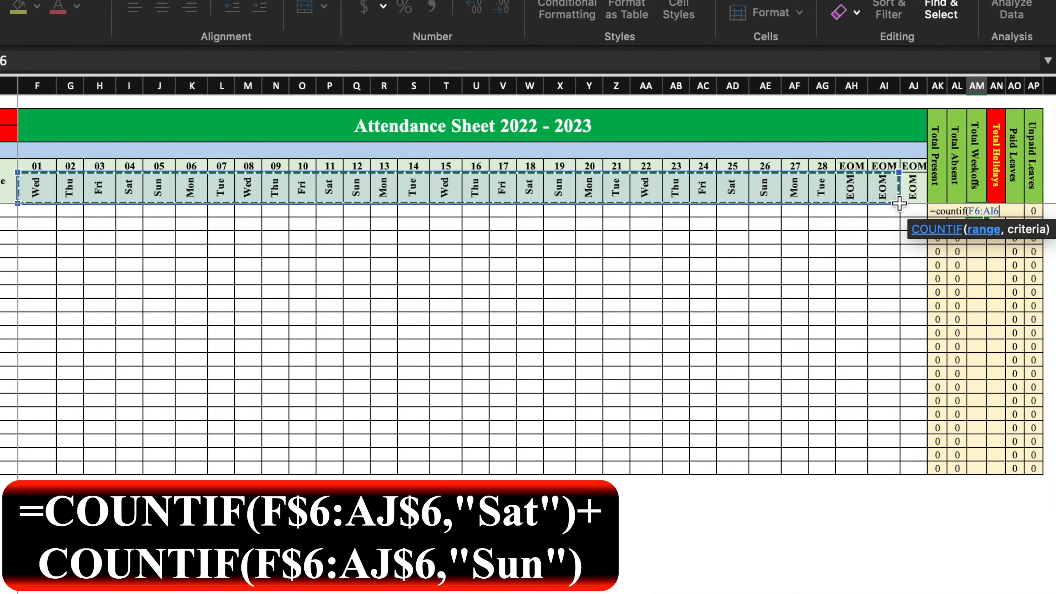
text(,"Sat)
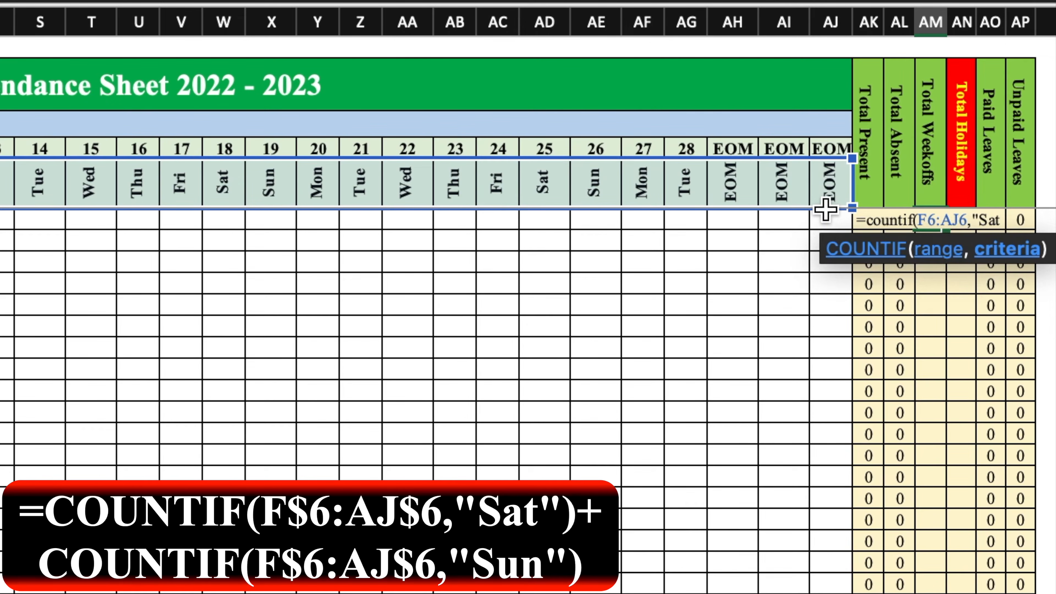
text(")
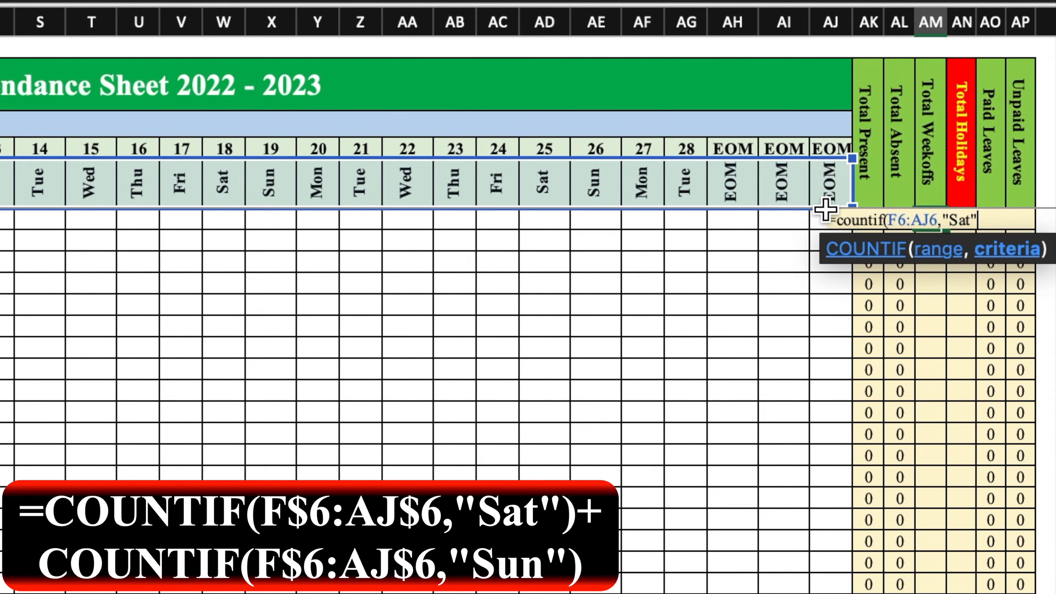
text()+)
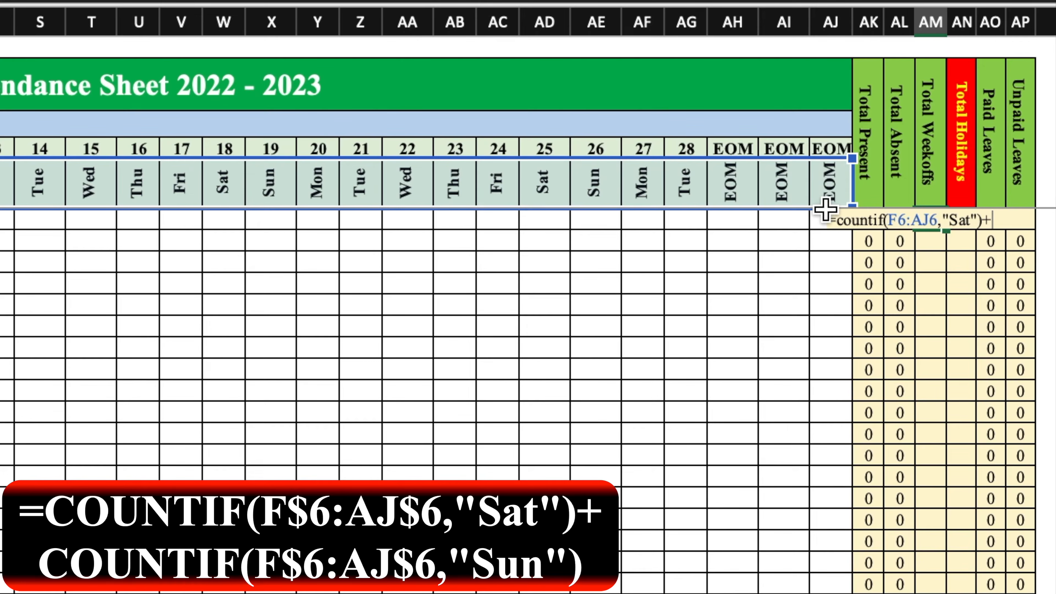
text(countif()
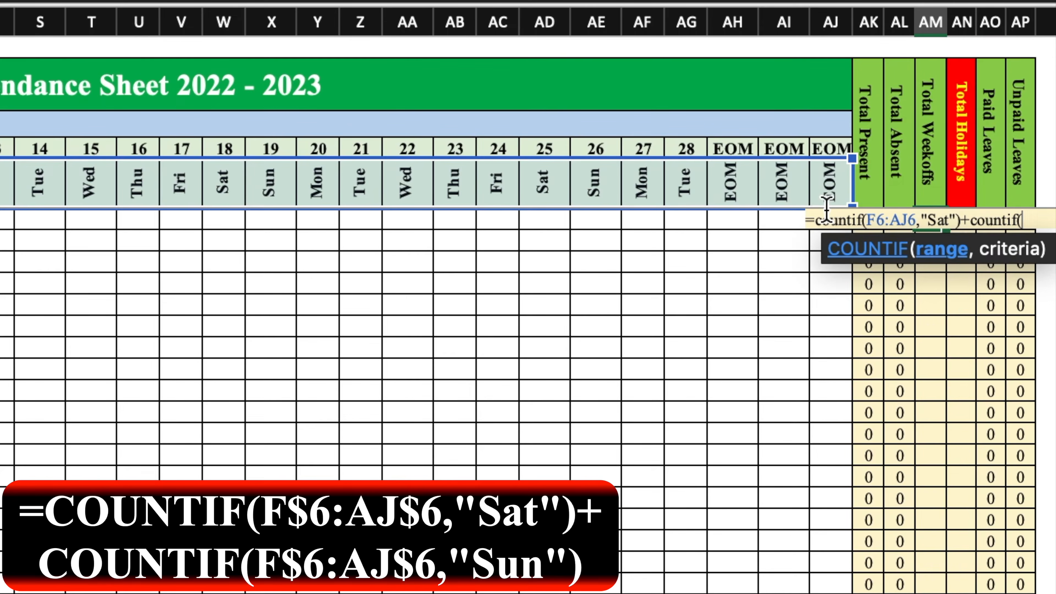
drag(0, 198, 833, 198)
text(,"Sun)
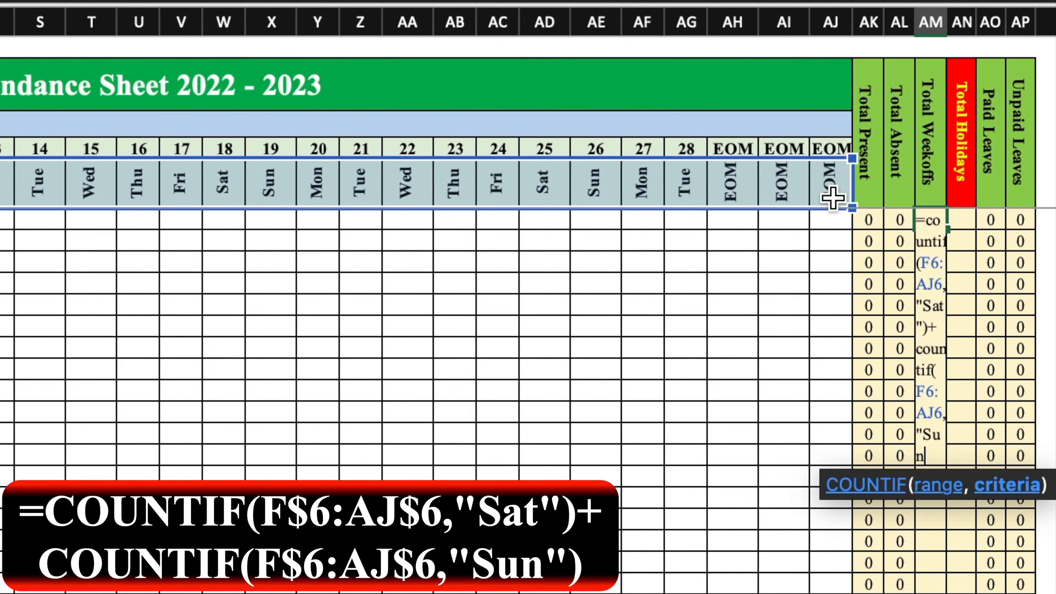
text("))
key(ctrl+Return)
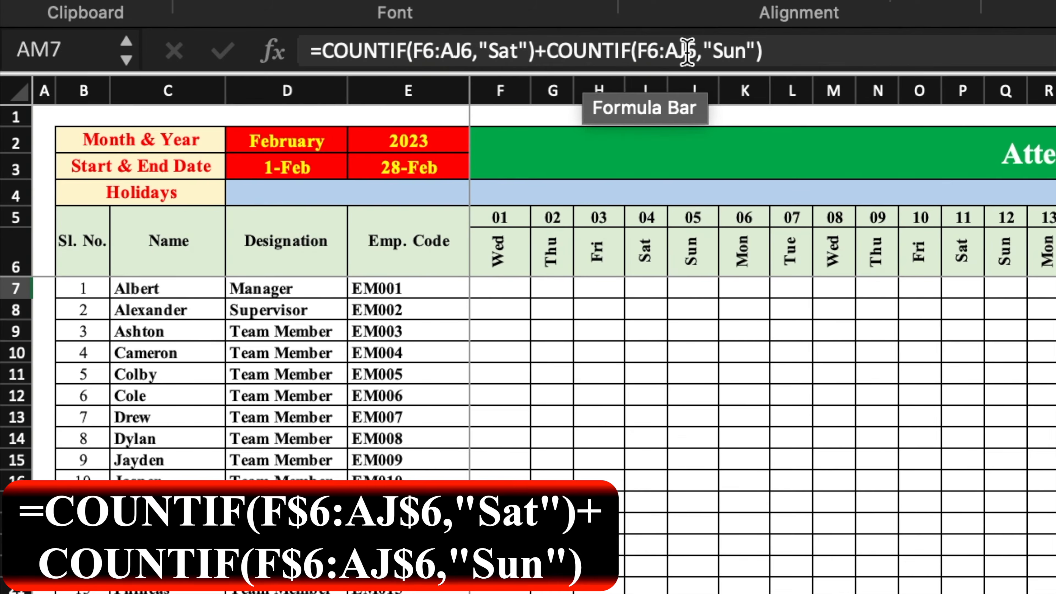
Lock row 6 in both ranges of the AM7 formula as F$6:AJ$6 and fill it down the Total Weekoffs column.
click(684, 50)
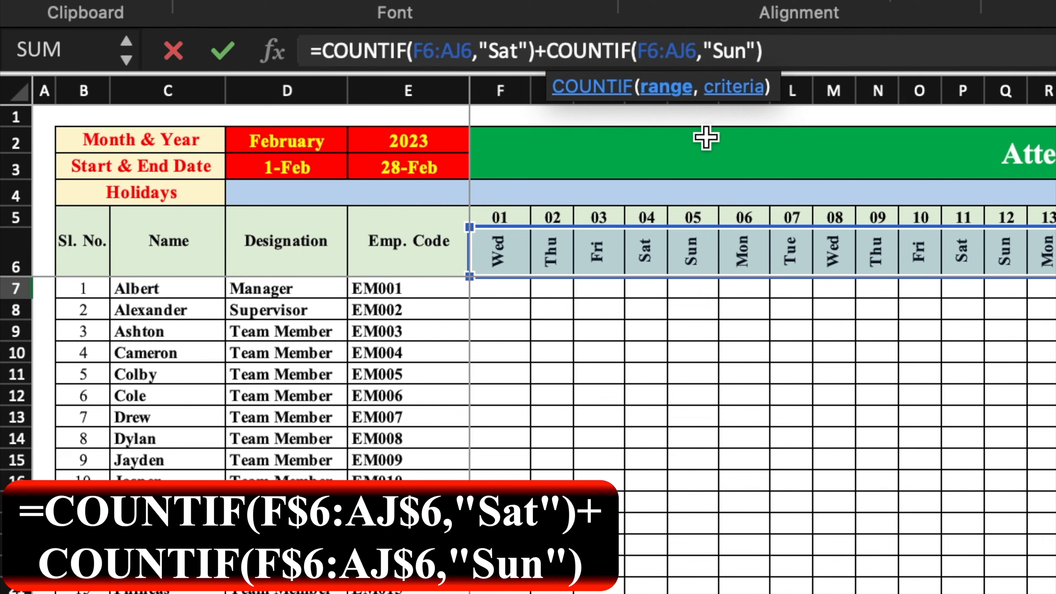
text($)
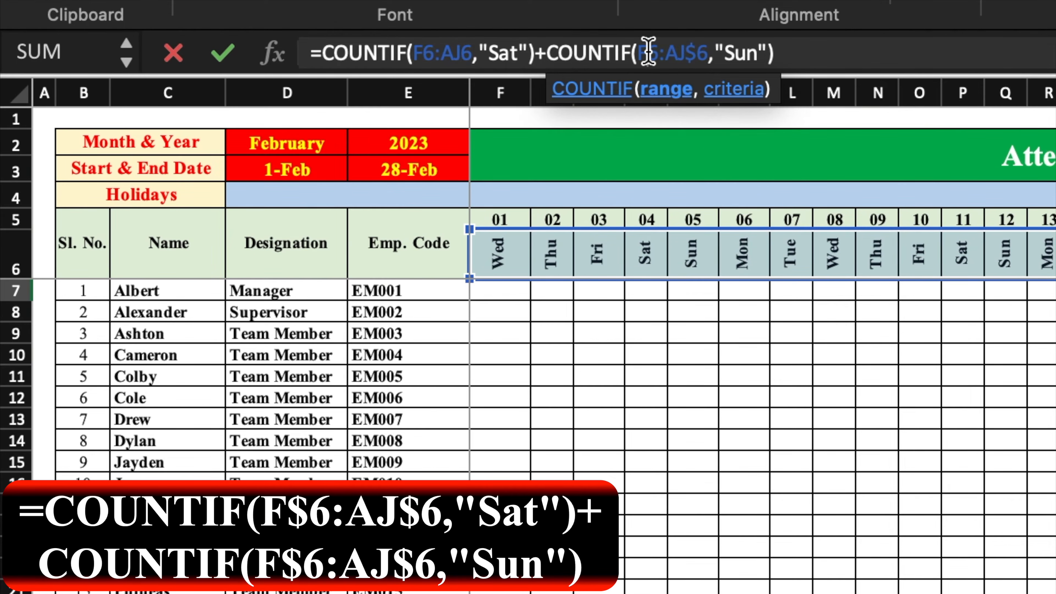
click(647, 53)
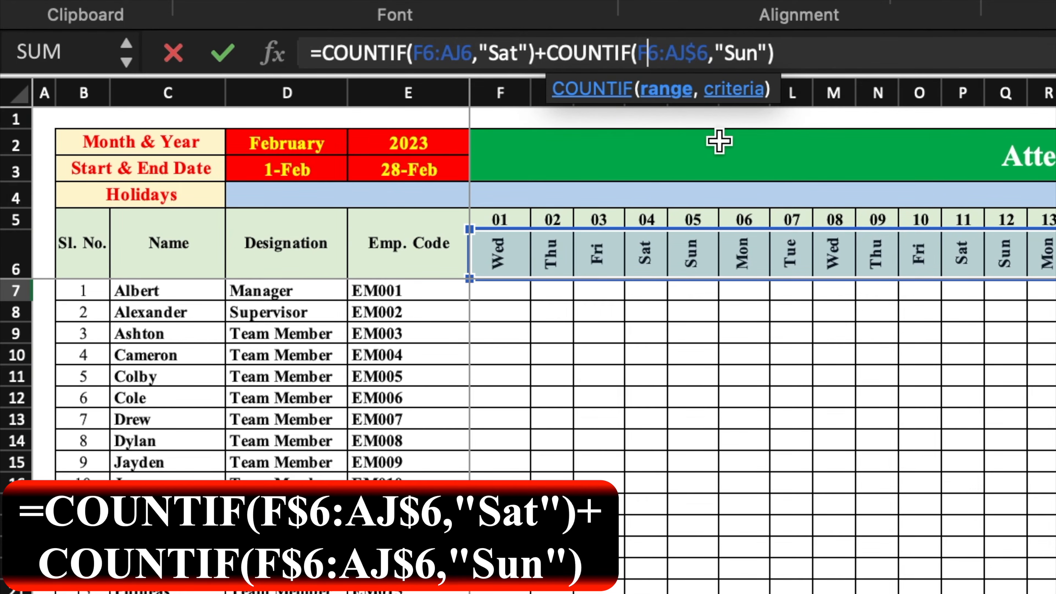
text($)
click(464, 47)
text($)
click(425, 47)
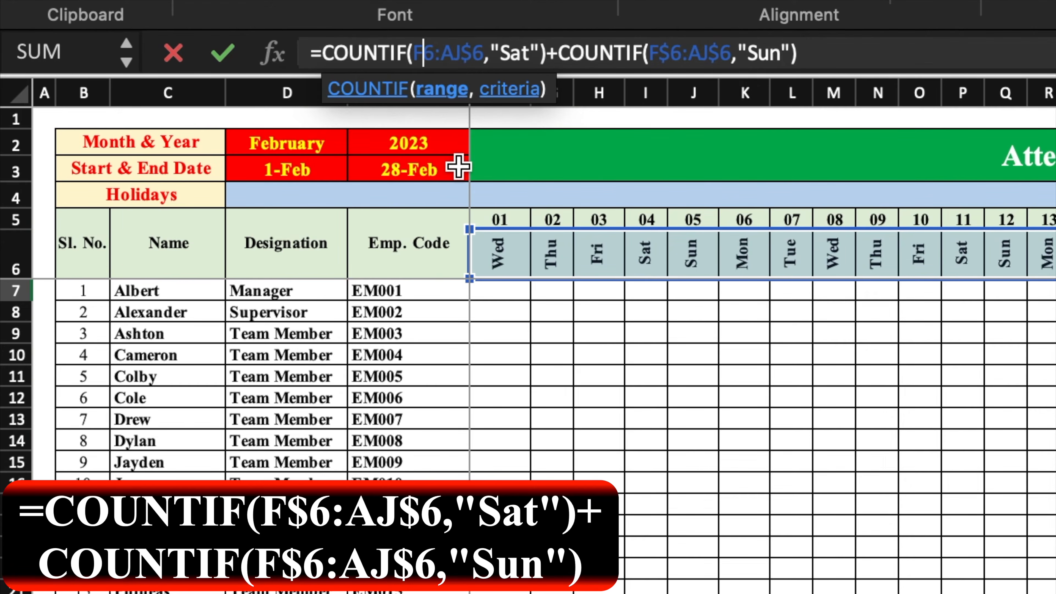
text($)
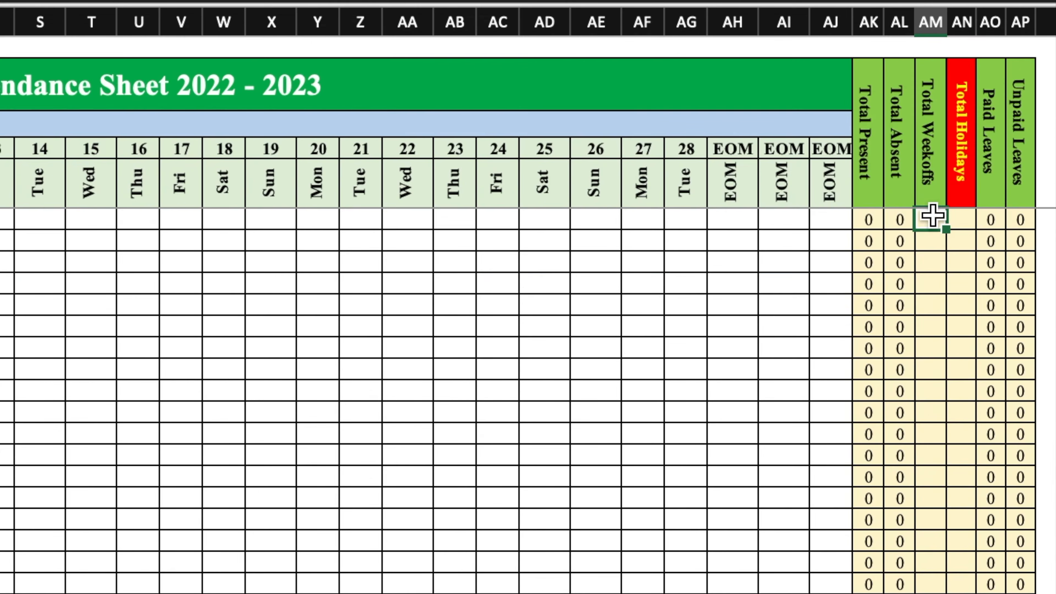
key(Return)
drag(947, 229, 953, 593)
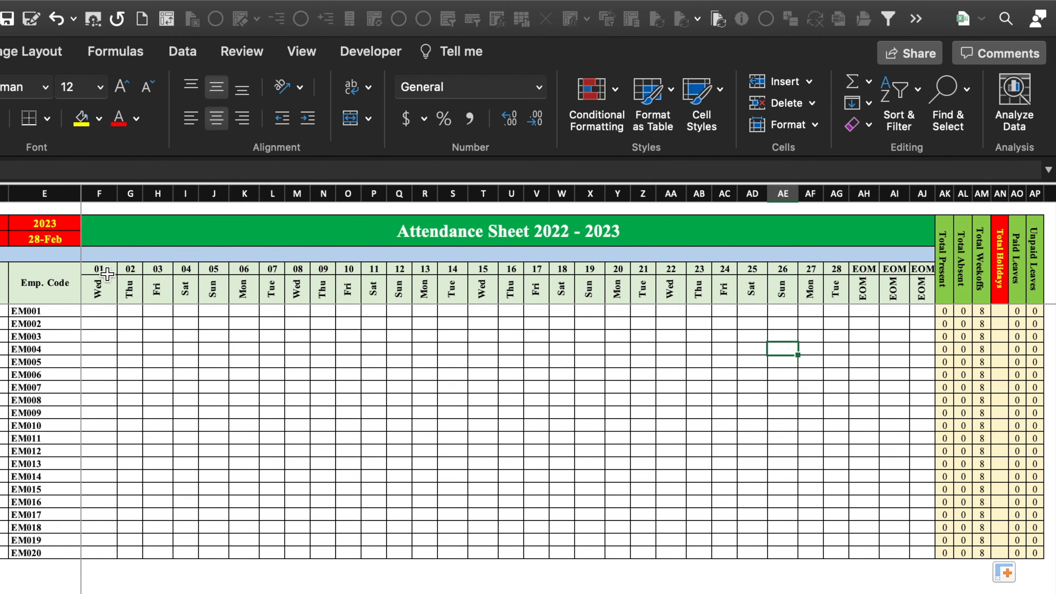
Start a Classic conditional formatting rule that uses a formula for the date headings and day grid F5:AJ26.
click(104, 271)
drag(104, 270, 911, 557)
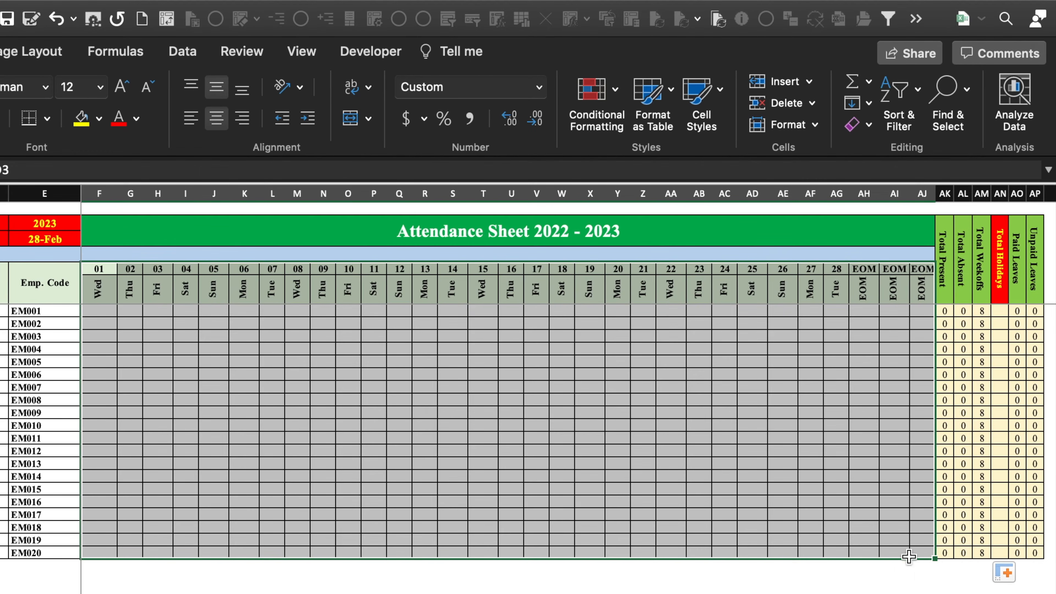
click(619, 102)
click(653, 262)
click(424, 189)
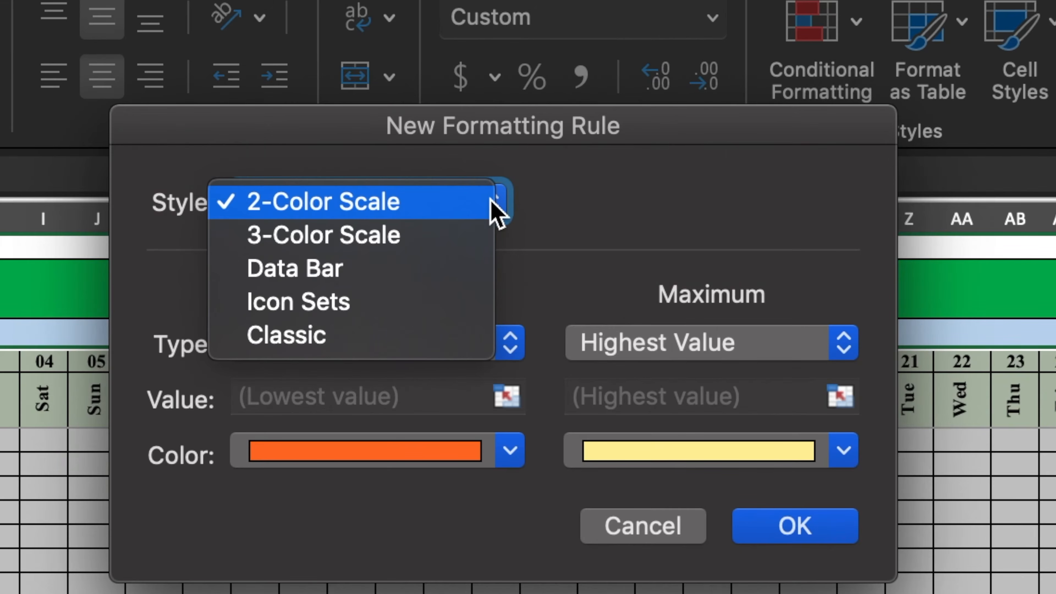
click(427, 336)
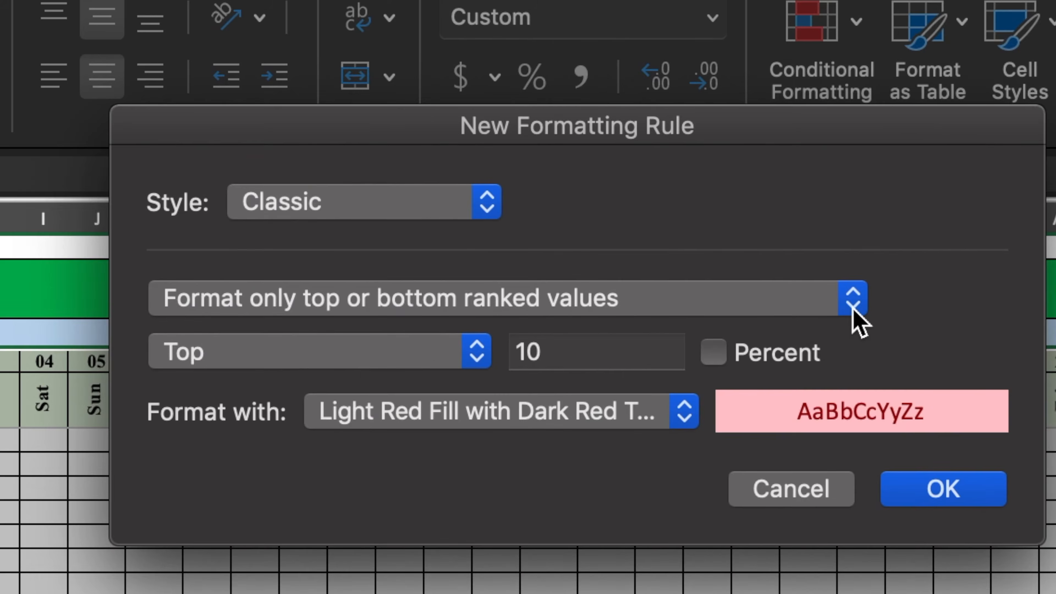
click(852, 310)
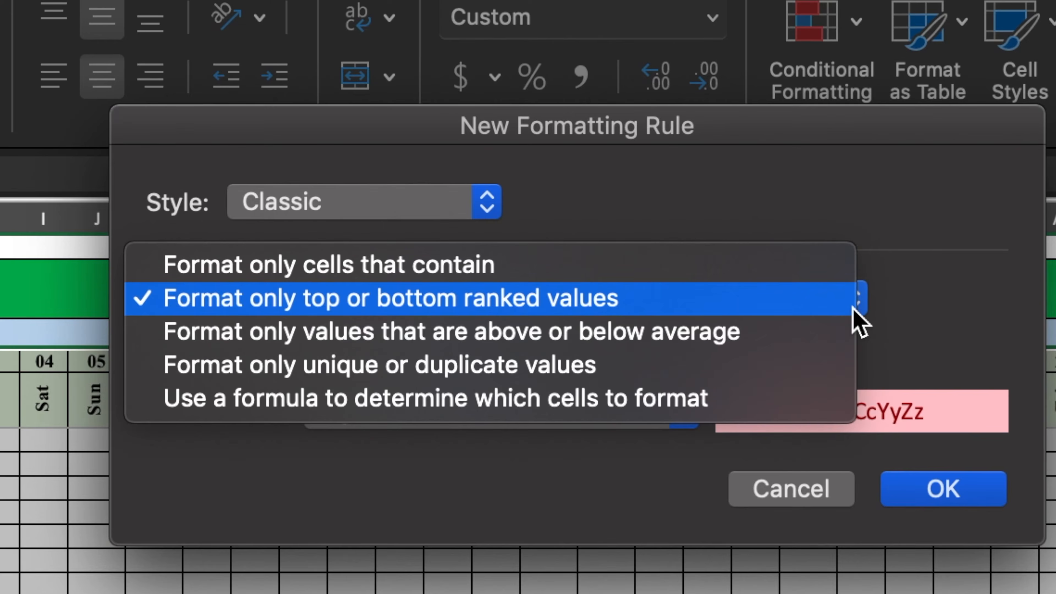
click(787, 406)
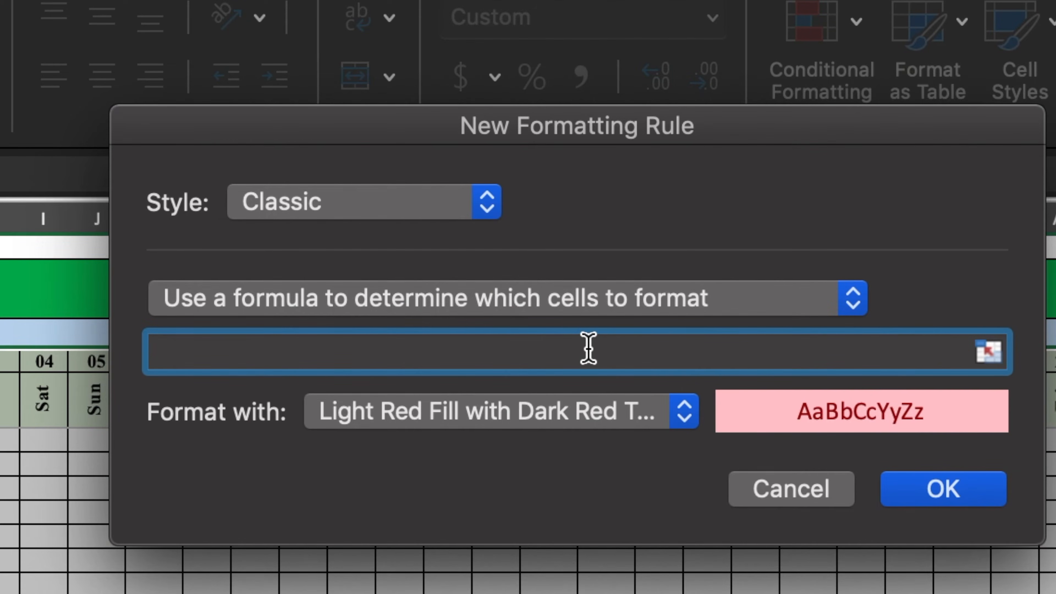
Set the rule's formula to =F$6="Sat", with the column reference left relative.
text(=)
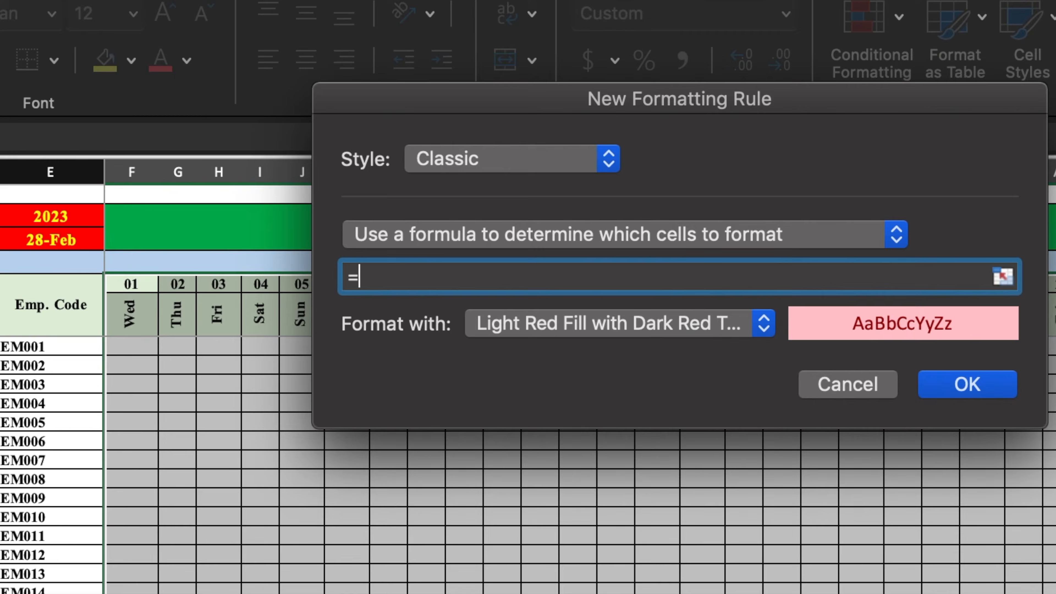
click(134, 314)
text(=")
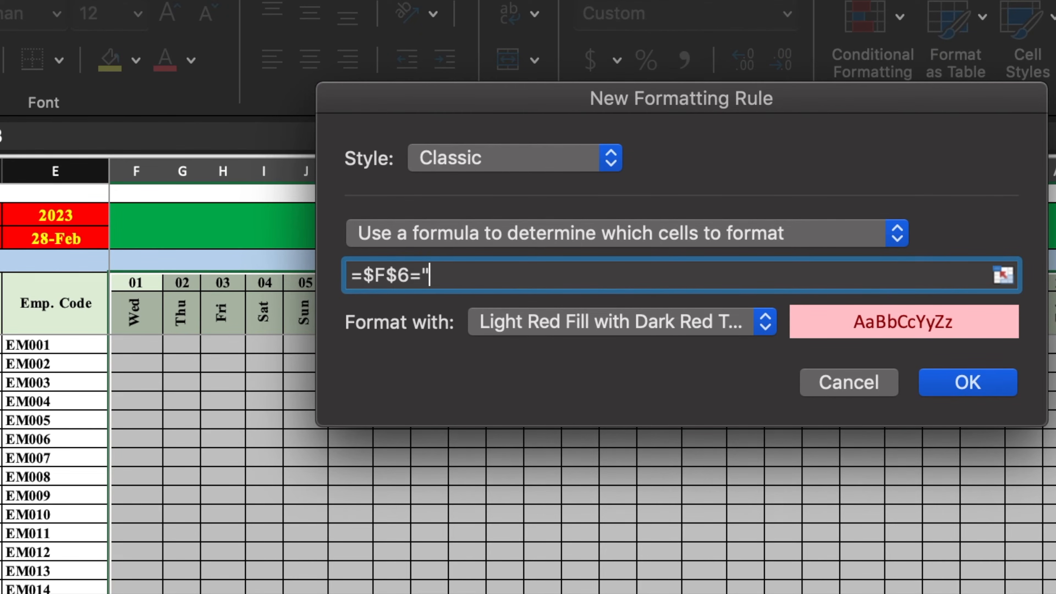
text(Sat")
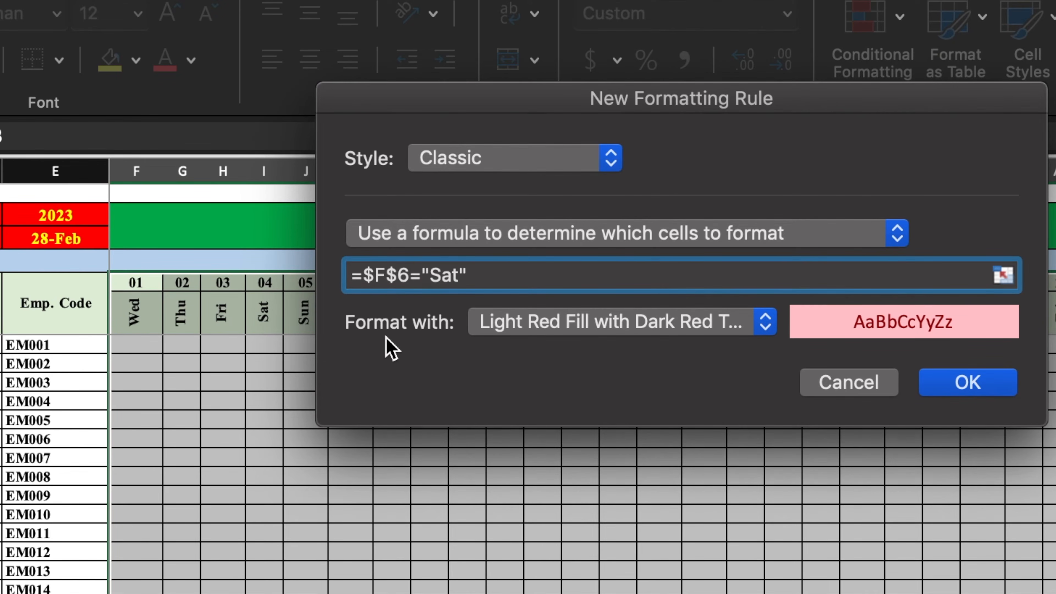
key(BackSpace)
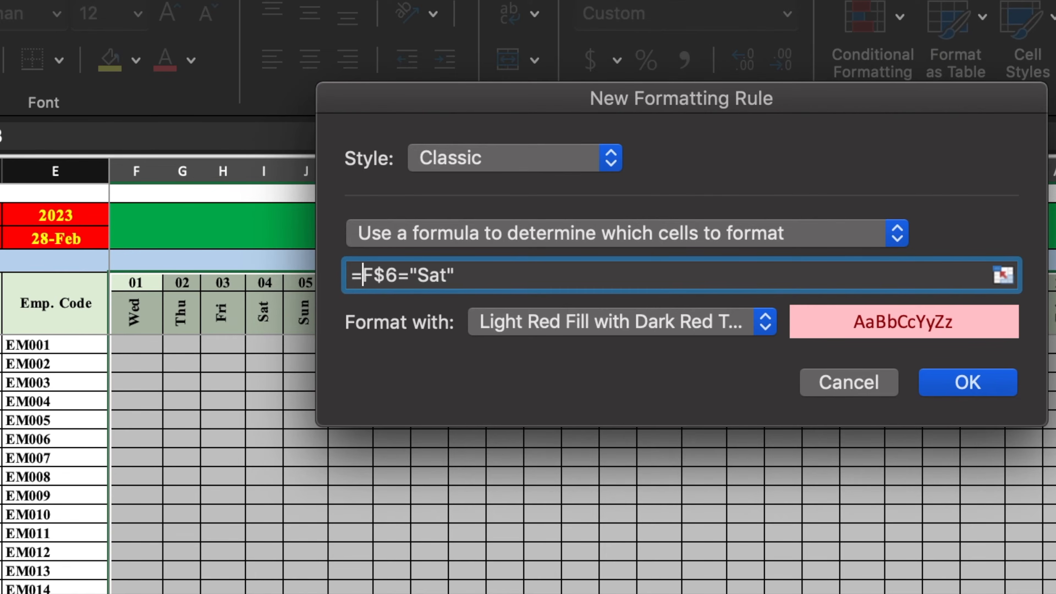
Give the Saturday rule a custom format with a standard red background fill and apply it.
click(766, 326)
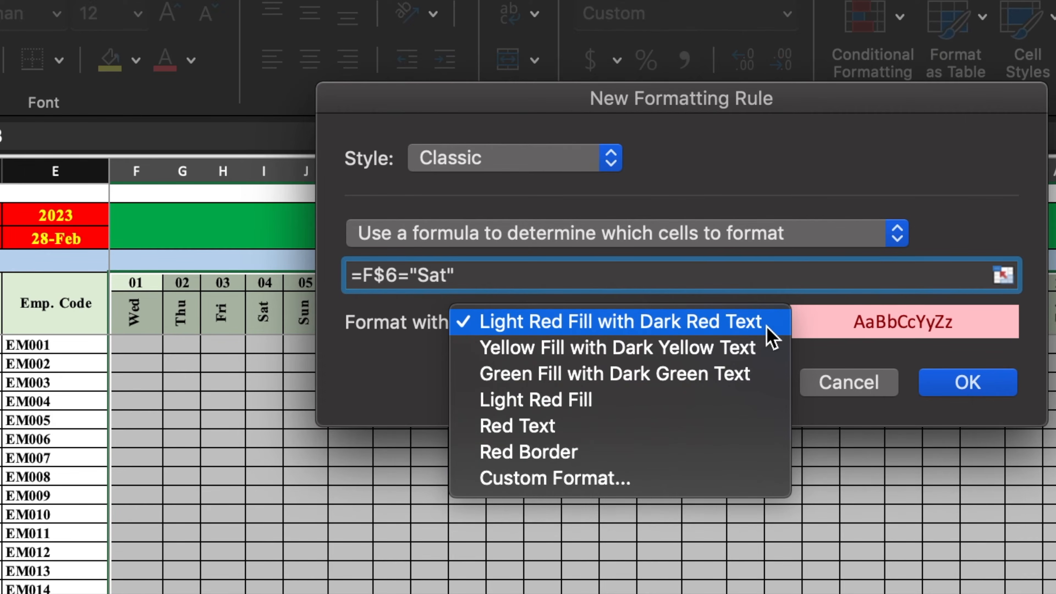
click(703, 479)
click(617, 65)
click(474, 135)
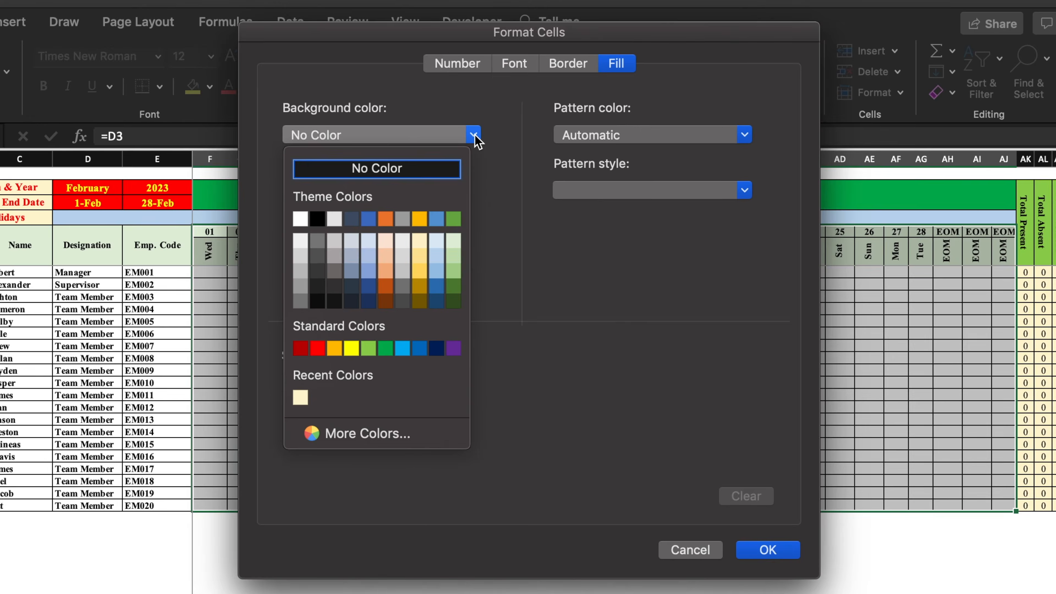
click(318, 348)
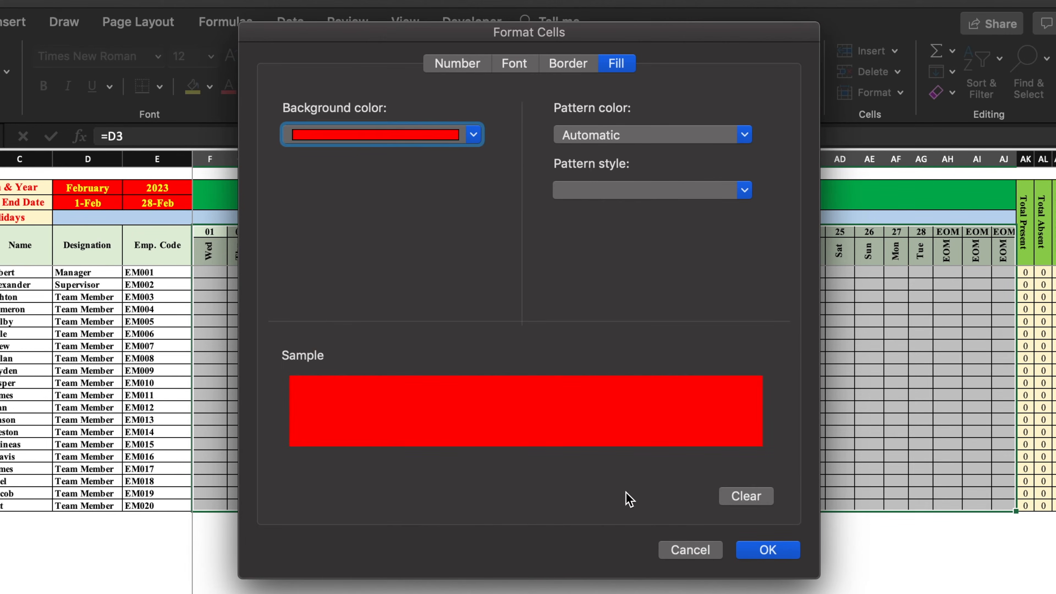
click(765, 551)
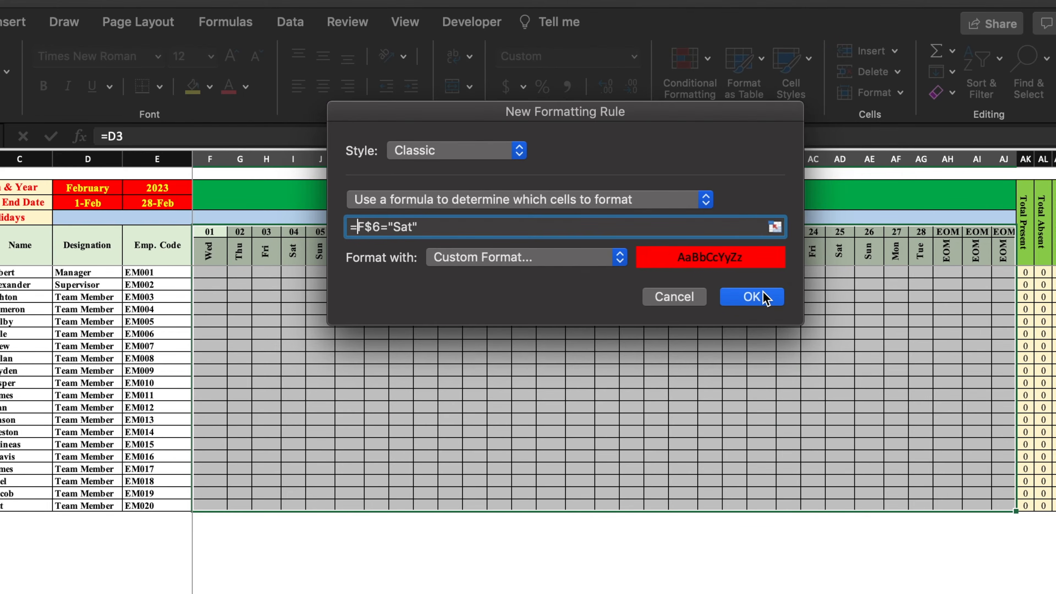
click(764, 298)
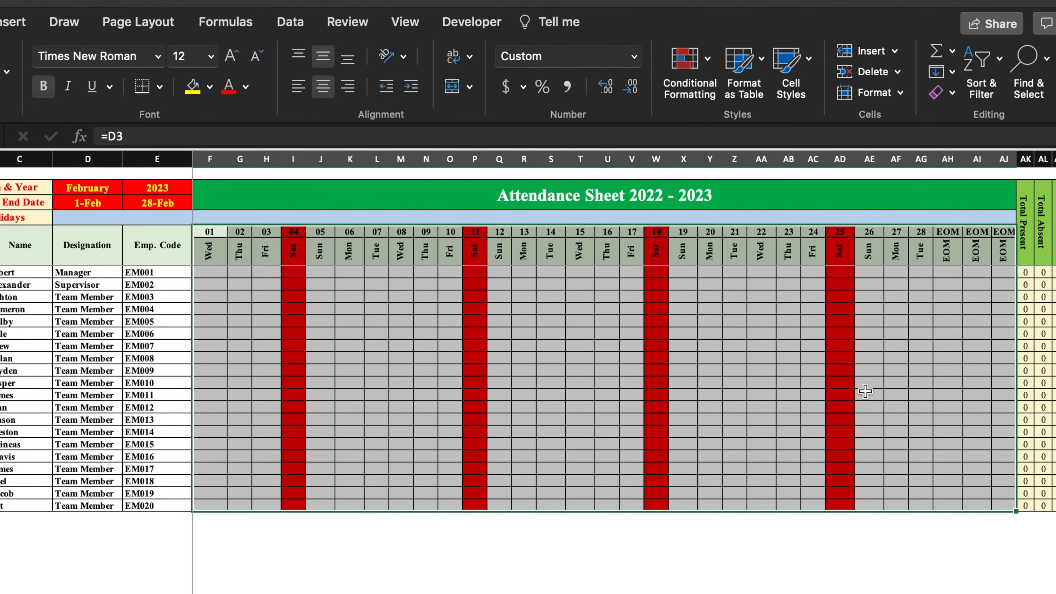
Start a second Classic formula-based conditional formatting rule for the same date and day grid range.
click(709, 63)
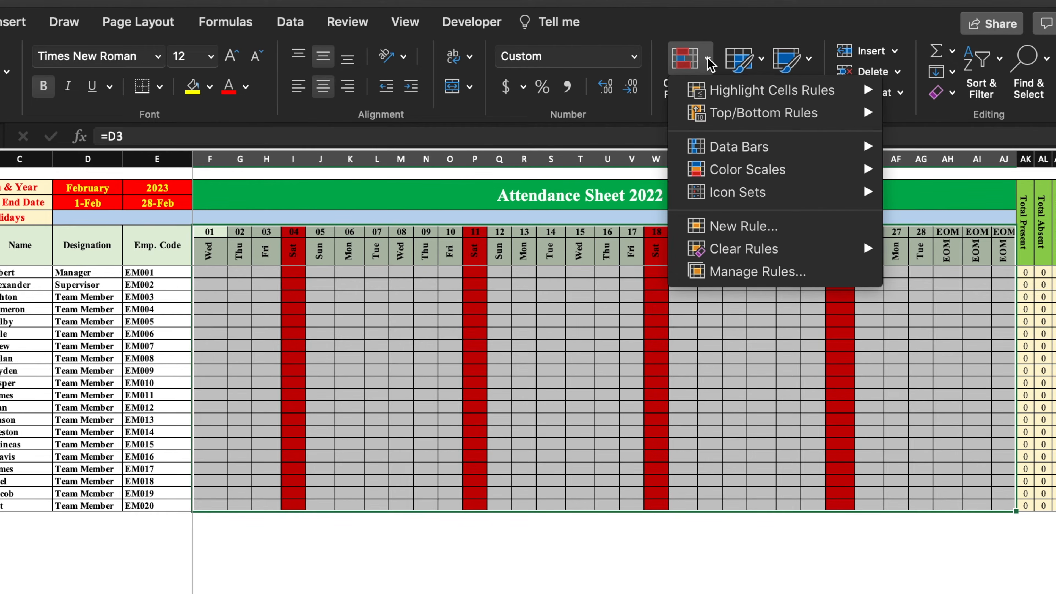
click(759, 227)
click(516, 150)
click(500, 217)
click(707, 199)
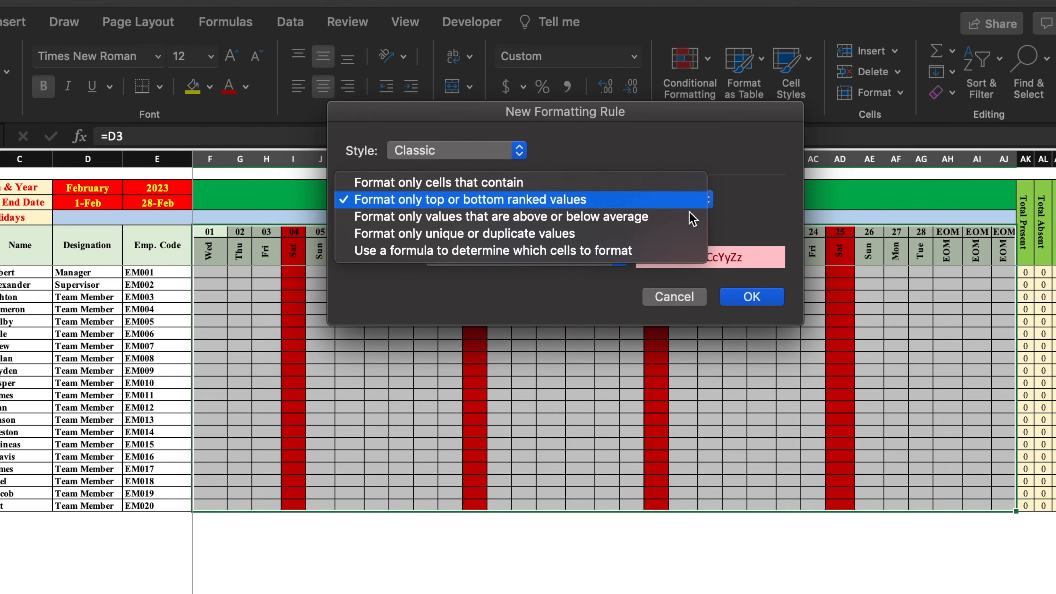
click(653, 253)
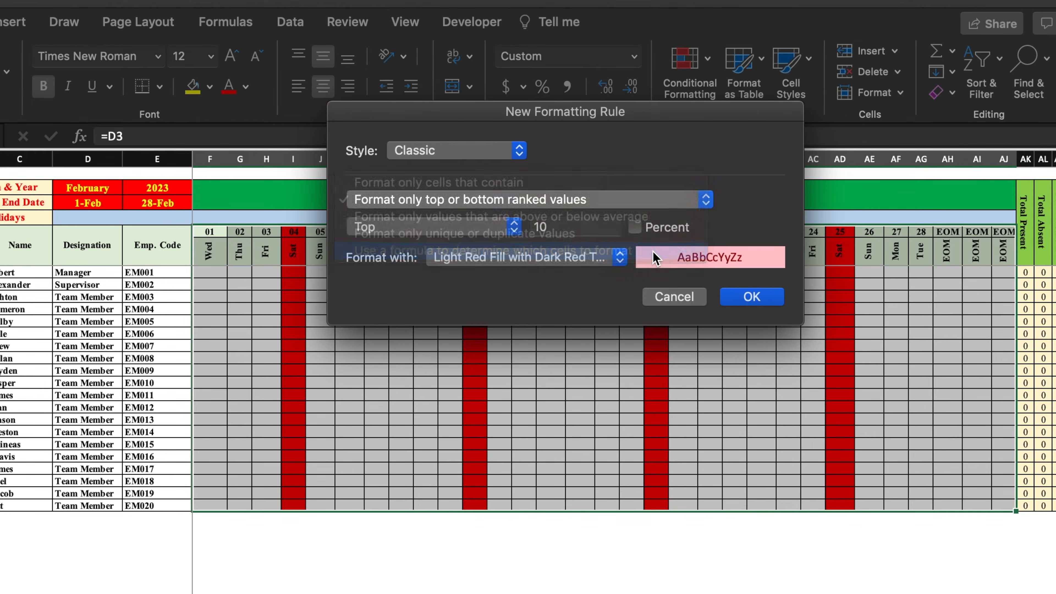
Set the second rule's formula to =F$6="Sun", with the column reference left relative.
text(=)
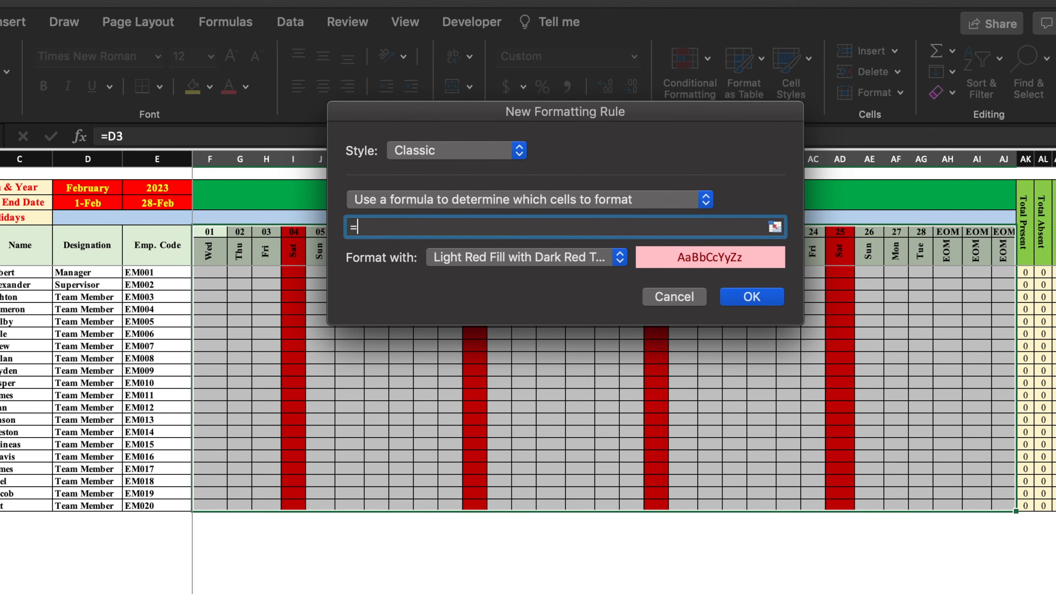
click(211, 248)
text(=)
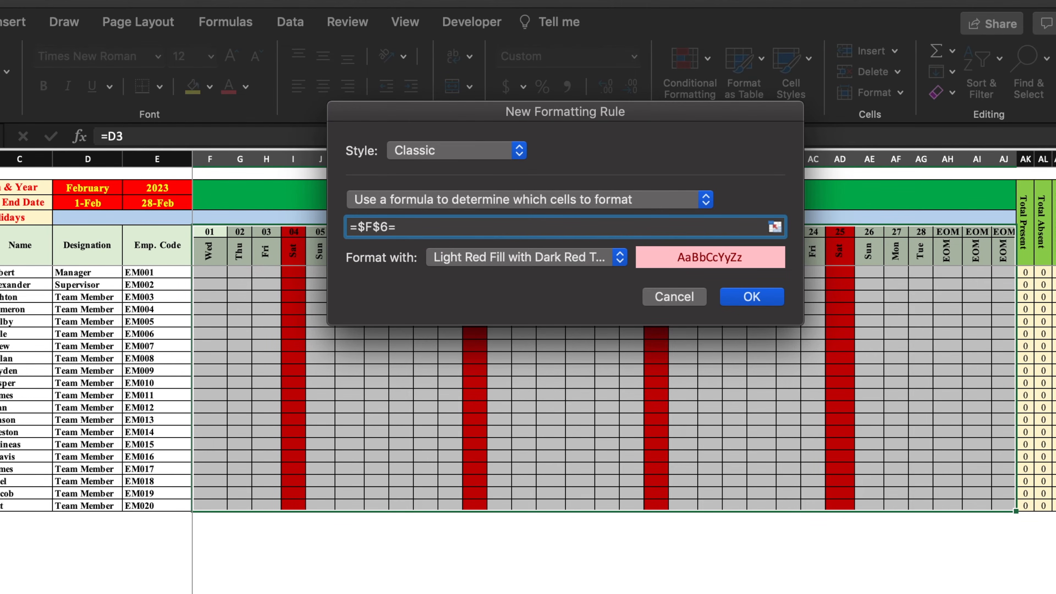
text("Sun)
click(364, 226)
key(BackSpace)
Give the Sunday rule a custom format with a standard red background fill and apply it.
click(623, 266)
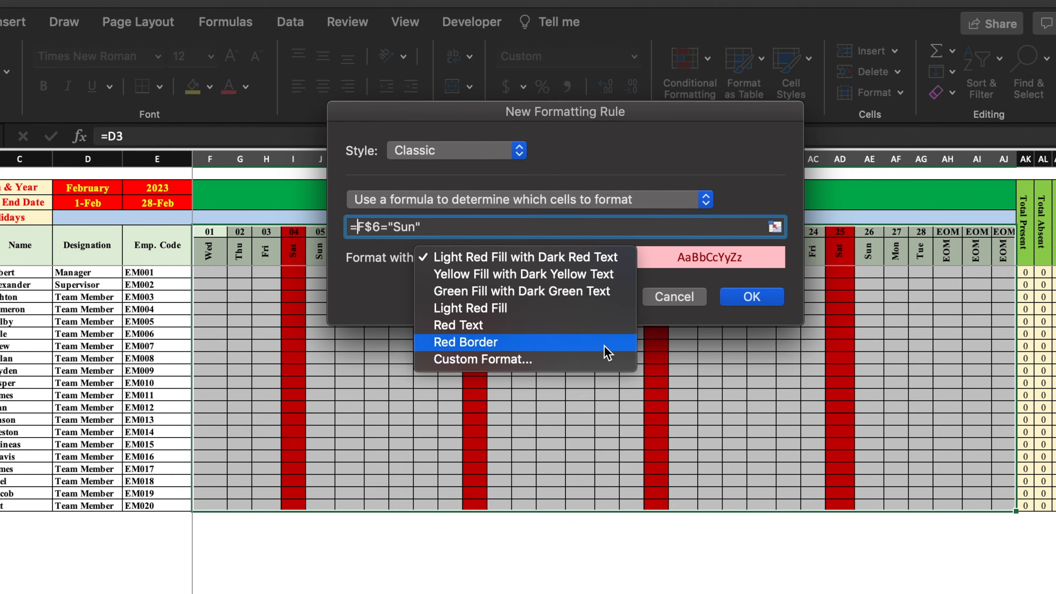
click(606, 359)
click(473, 134)
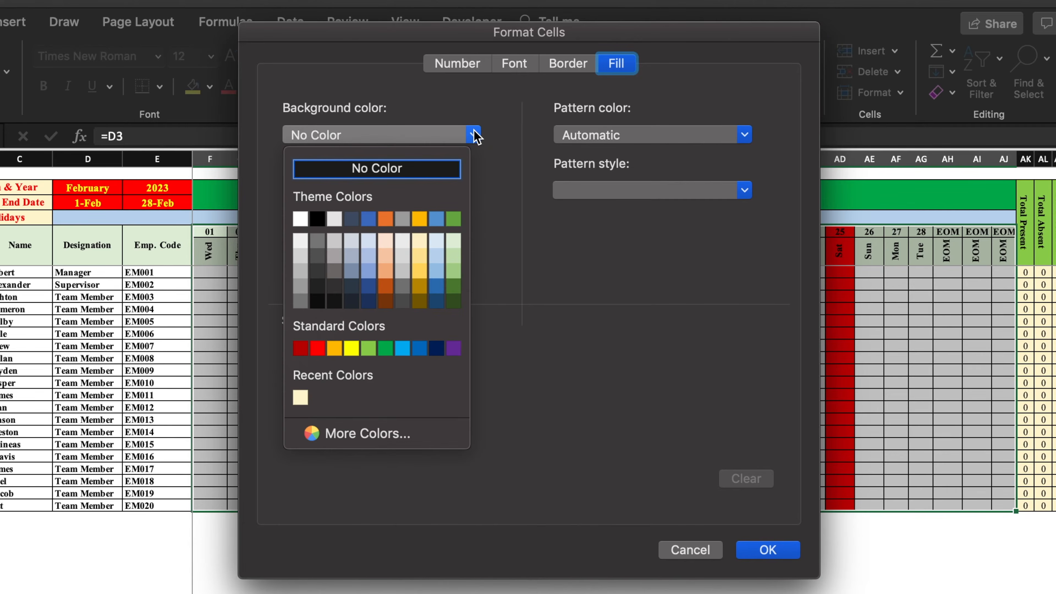
click(322, 346)
click(753, 554)
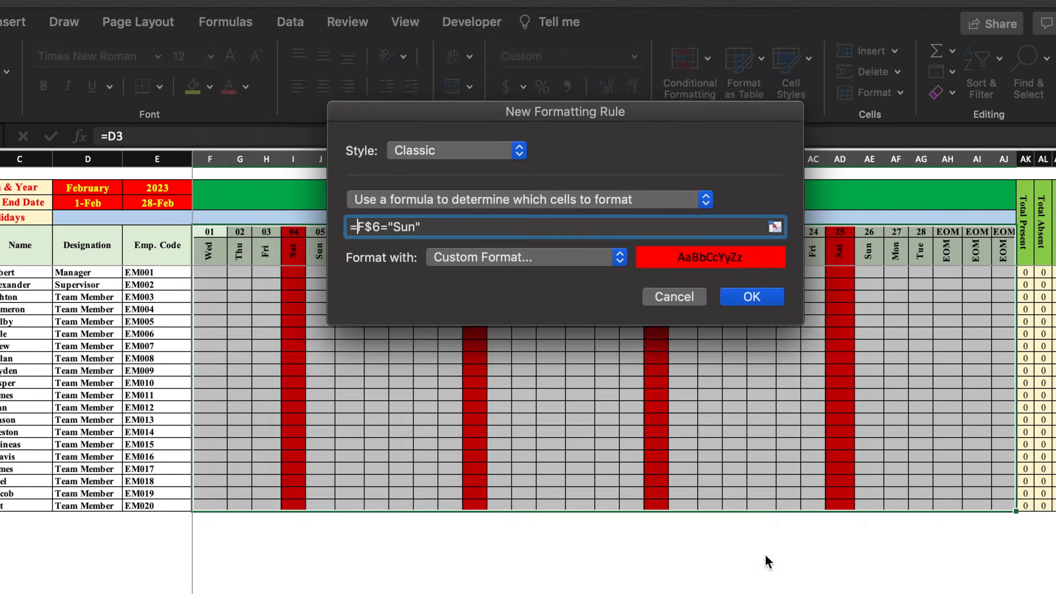
click(753, 296)
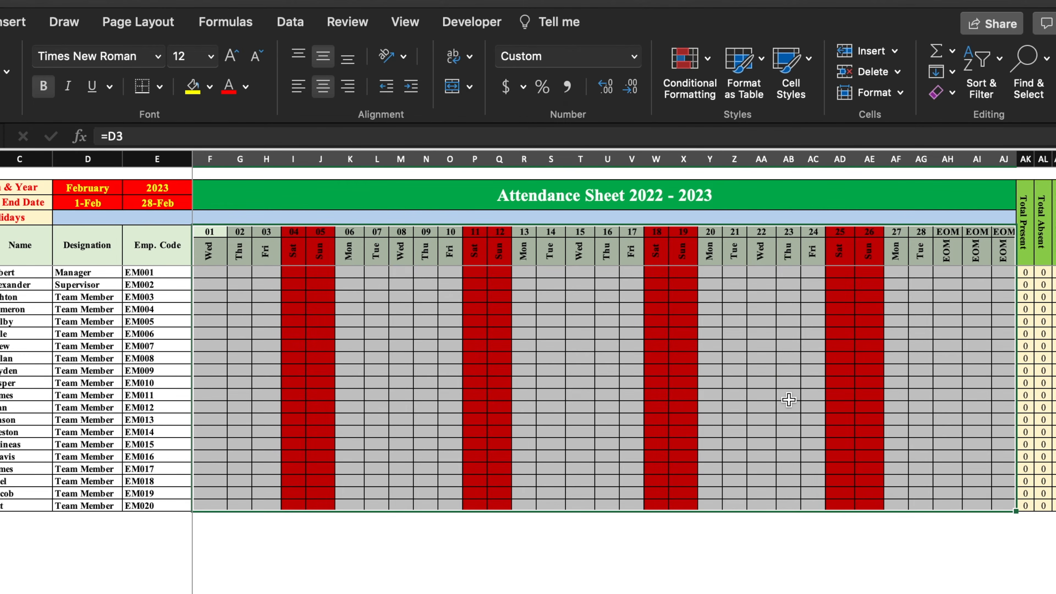
Change the sheet's month to January in cell D2.
click(117, 190)
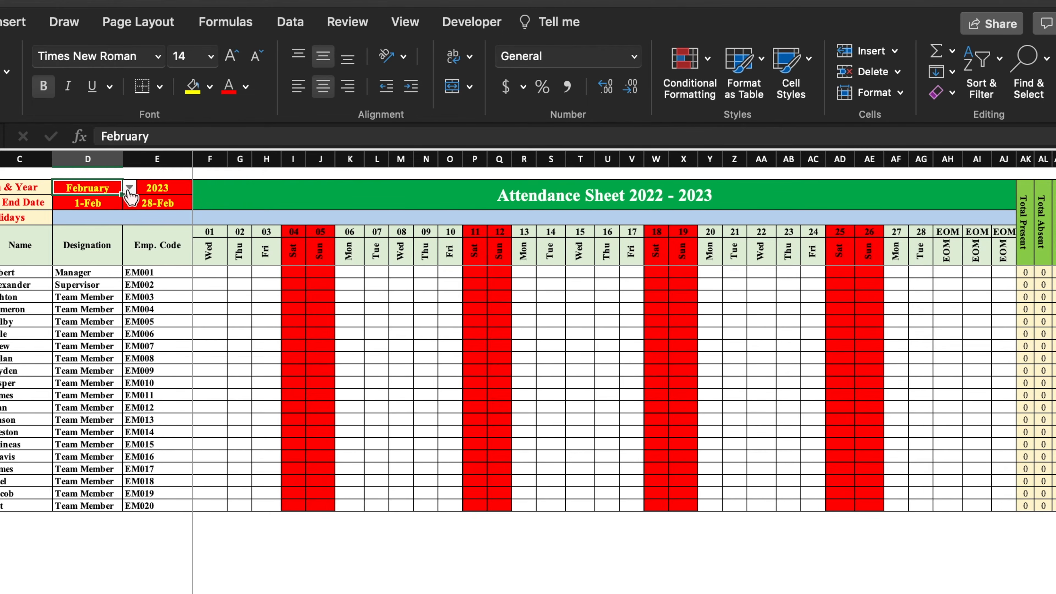
click(129, 189)
click(83, 203)
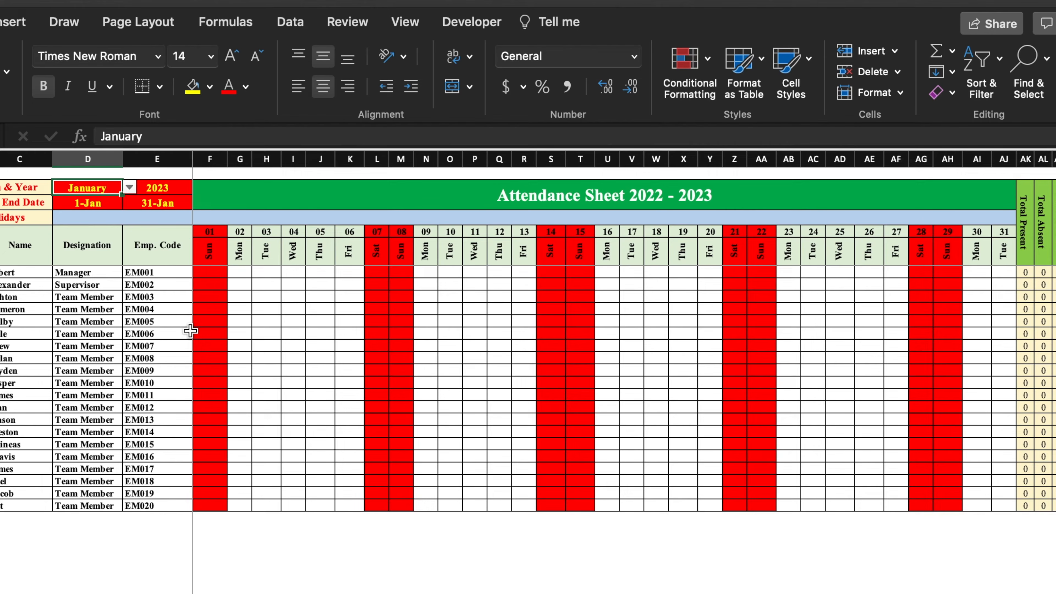
Begin the holiday formula in F4, above the first date, as =IFERROR(IF(F5="",1.
click(205, 216)
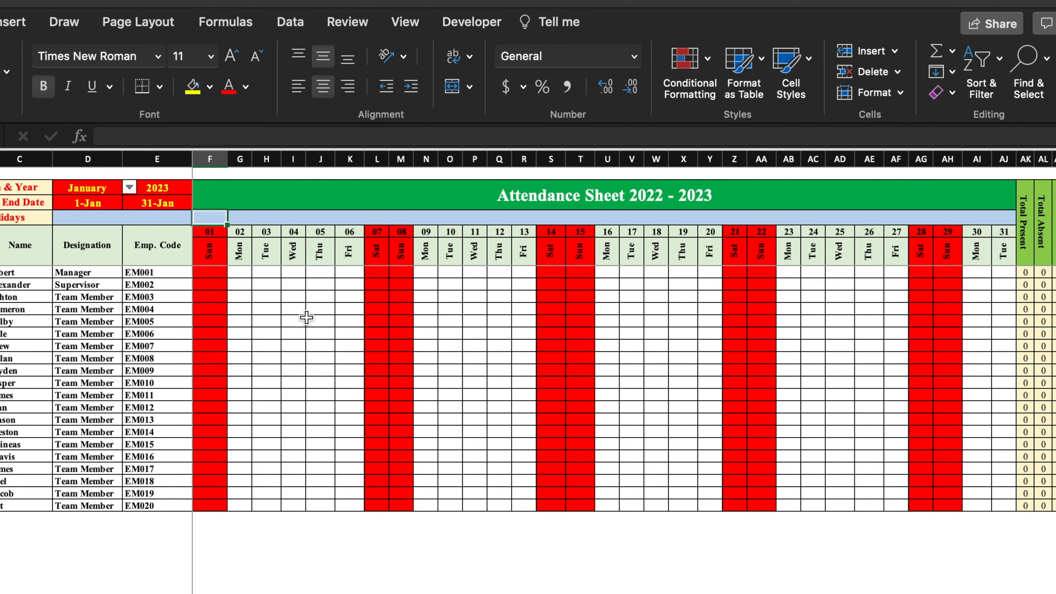
text(=iferror)
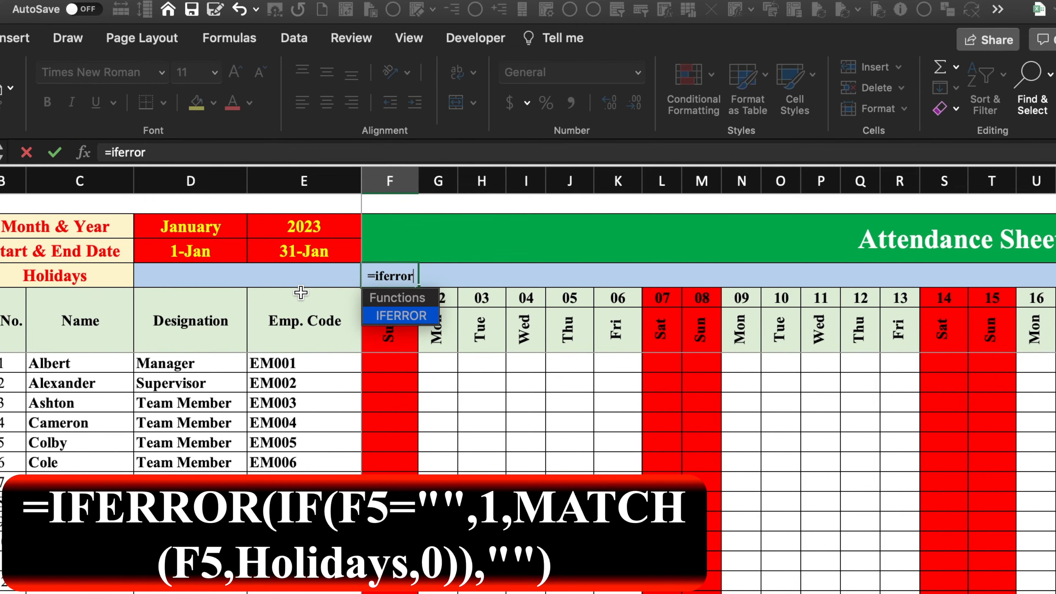
text((if()
click(410, 298)
text(=")
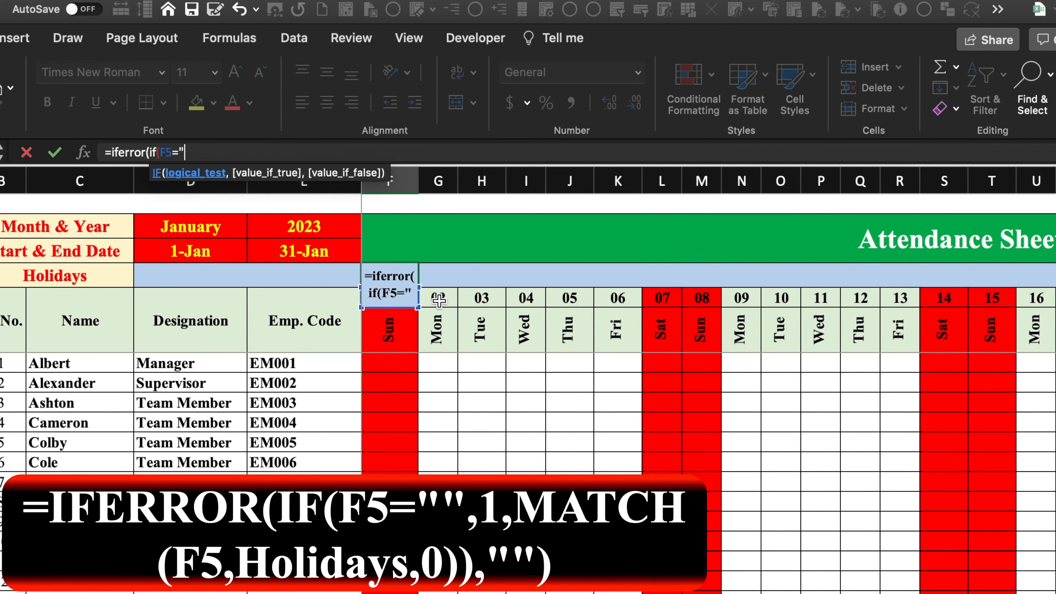
text(",1)
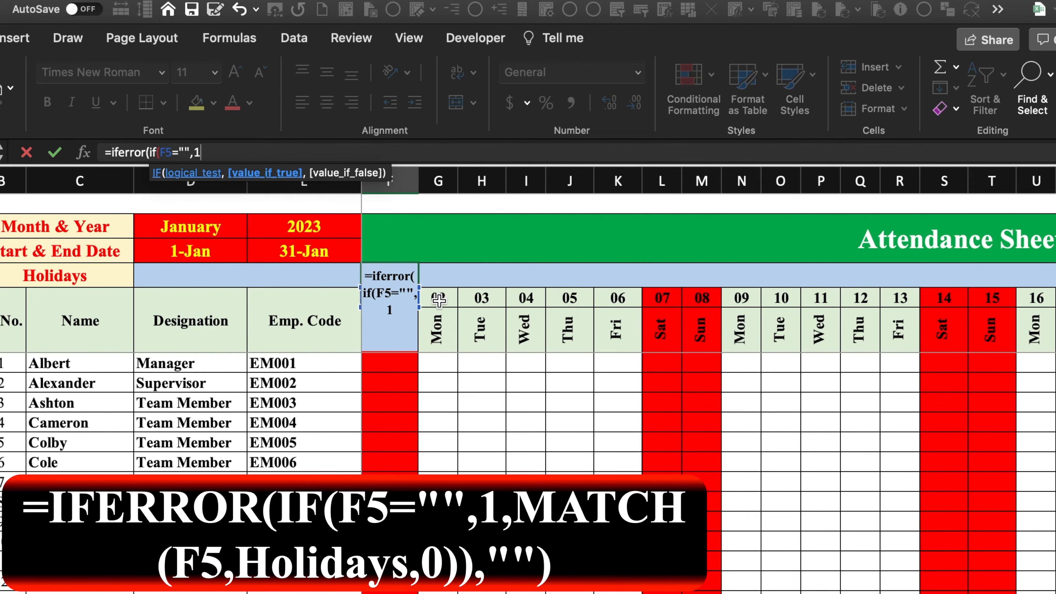
Complete the holiday formula in F4 with MATCH(F5,Holidays,0)),"") so it looks up the date above the first column and returns blank on errors.
text(,Match)
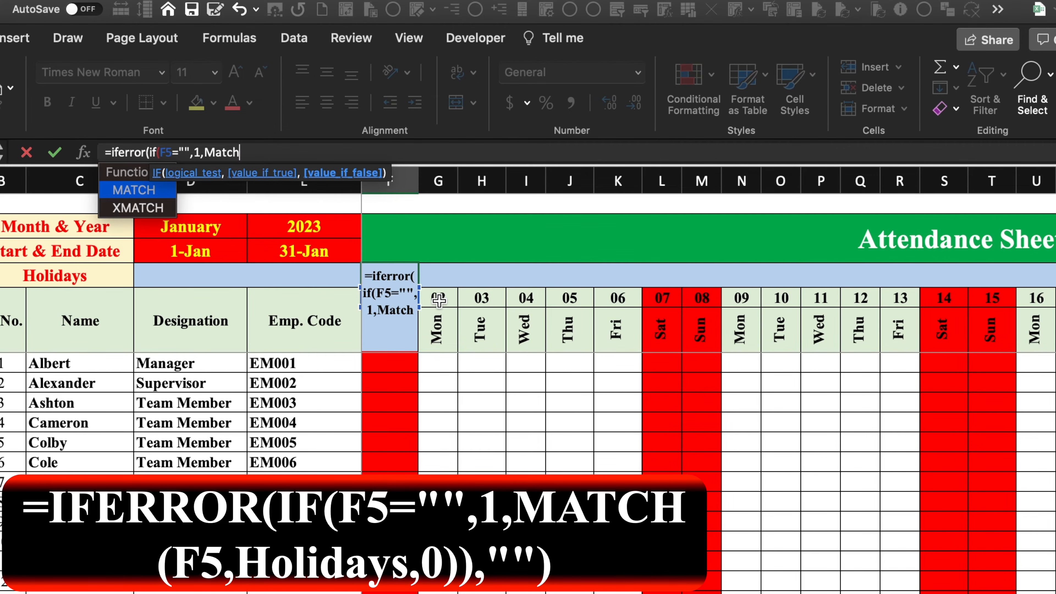
text(()
click(441, 297)
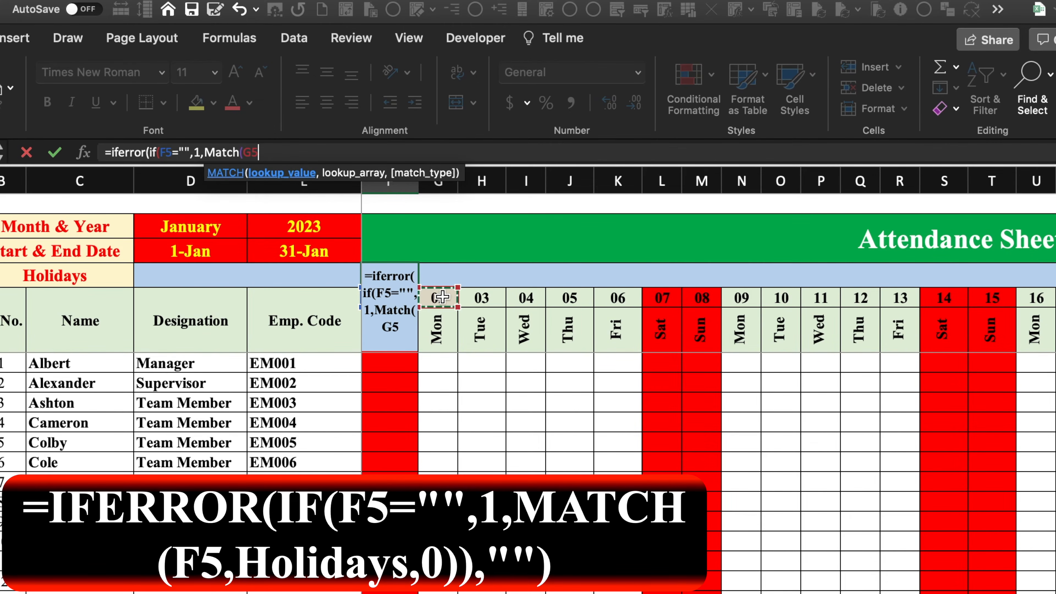
key(Left)
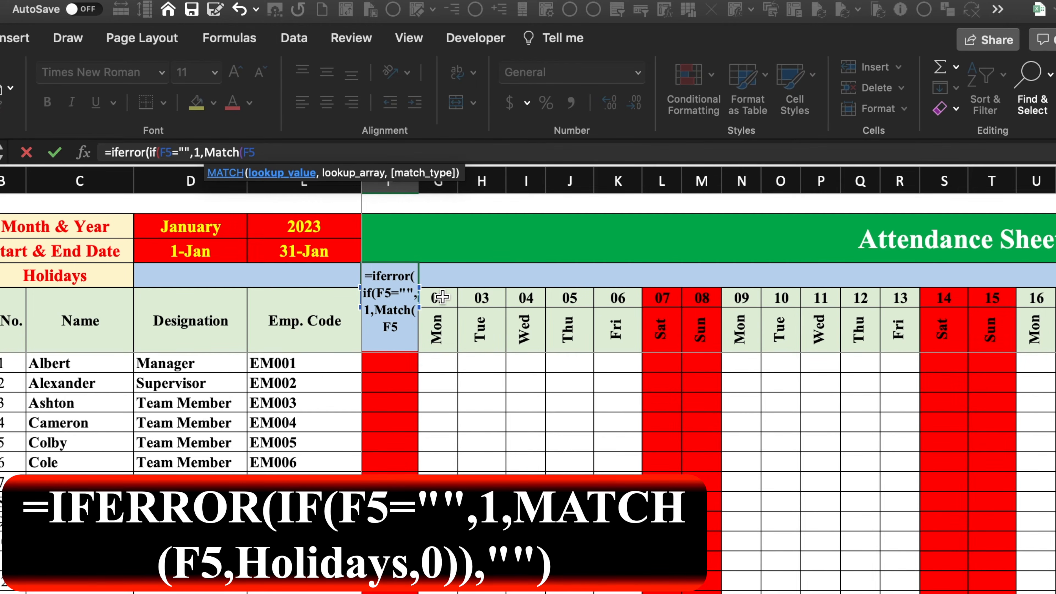
text(,)
text(Holidays,)
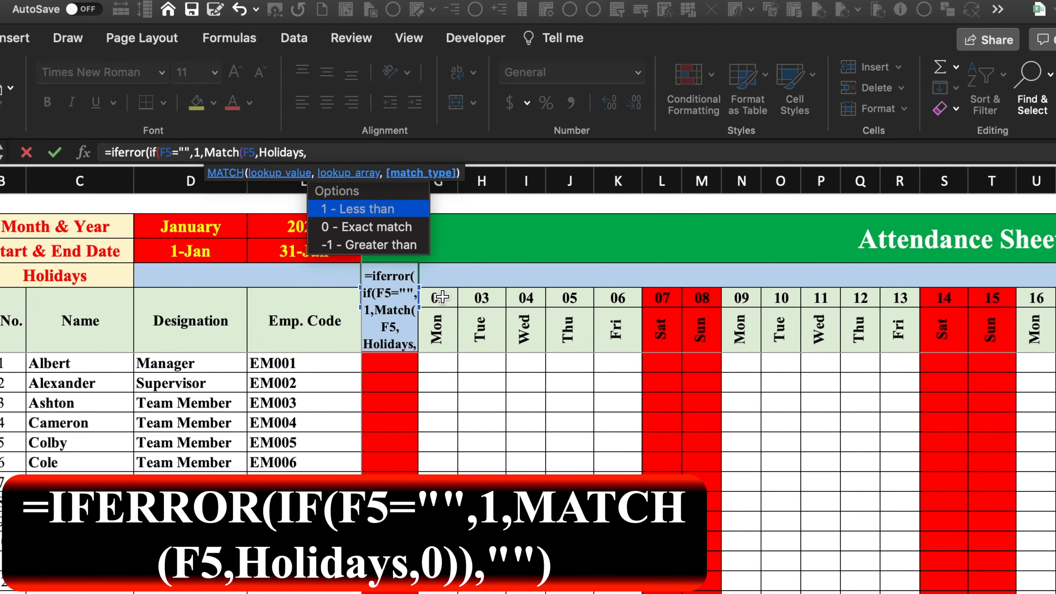
text(0)))
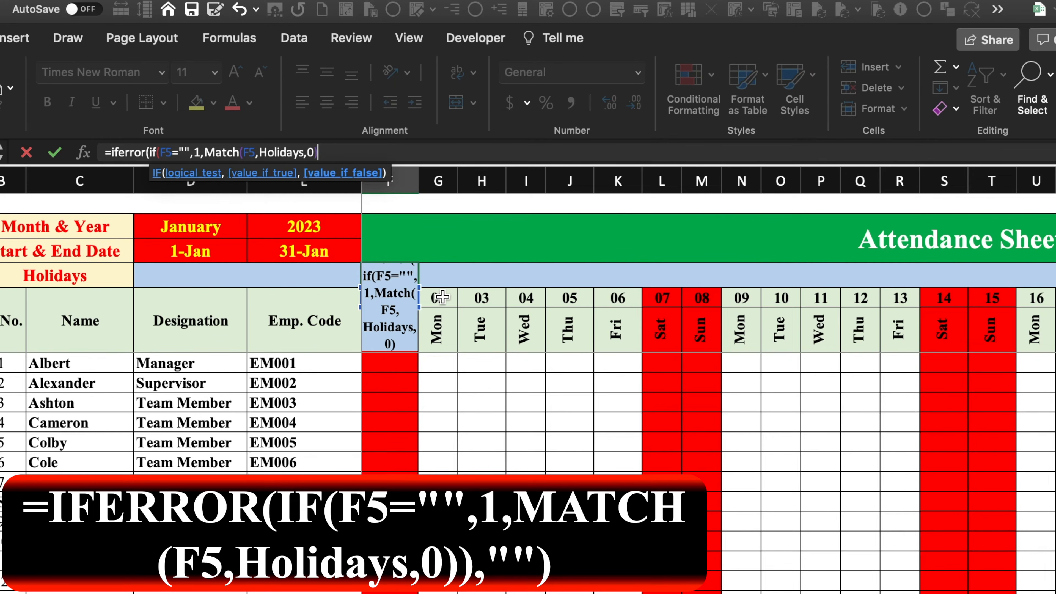
text("")
text(),""))
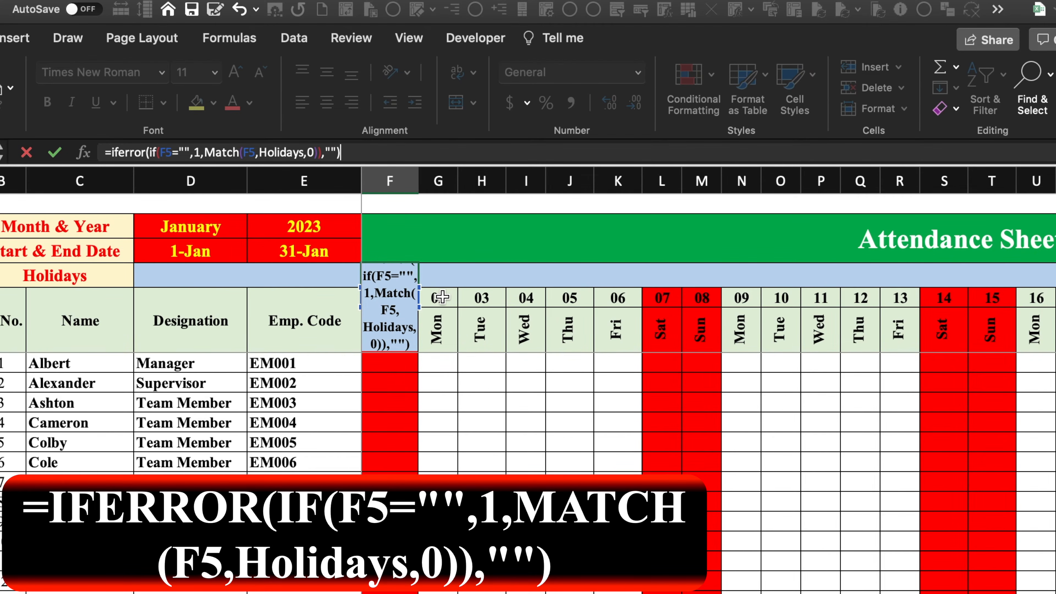
key(Return)
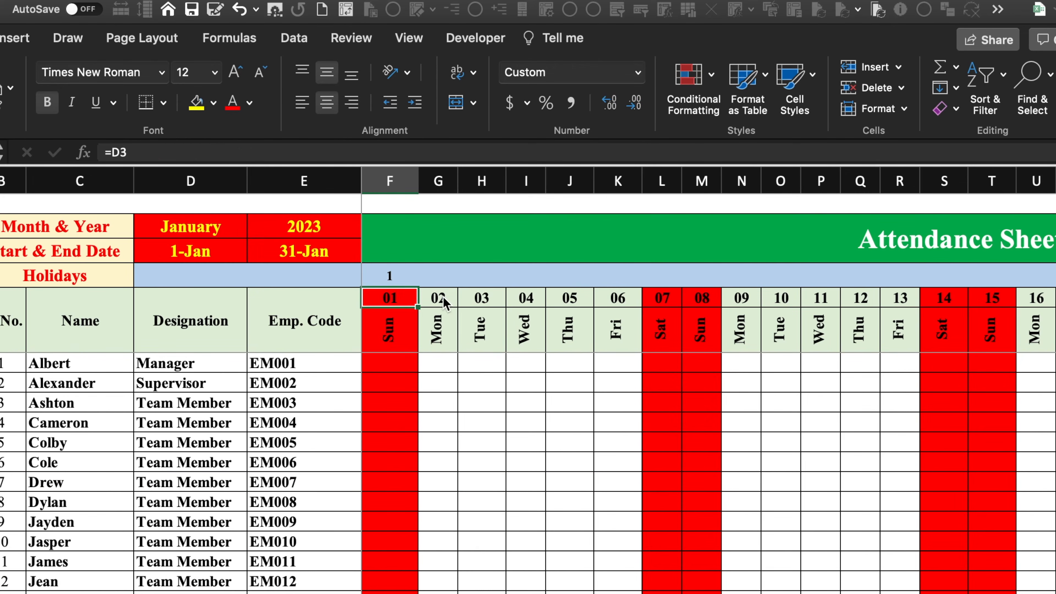
Fill the holiday formula from F4 across row 4 over all the date columns.
click(397, 276)
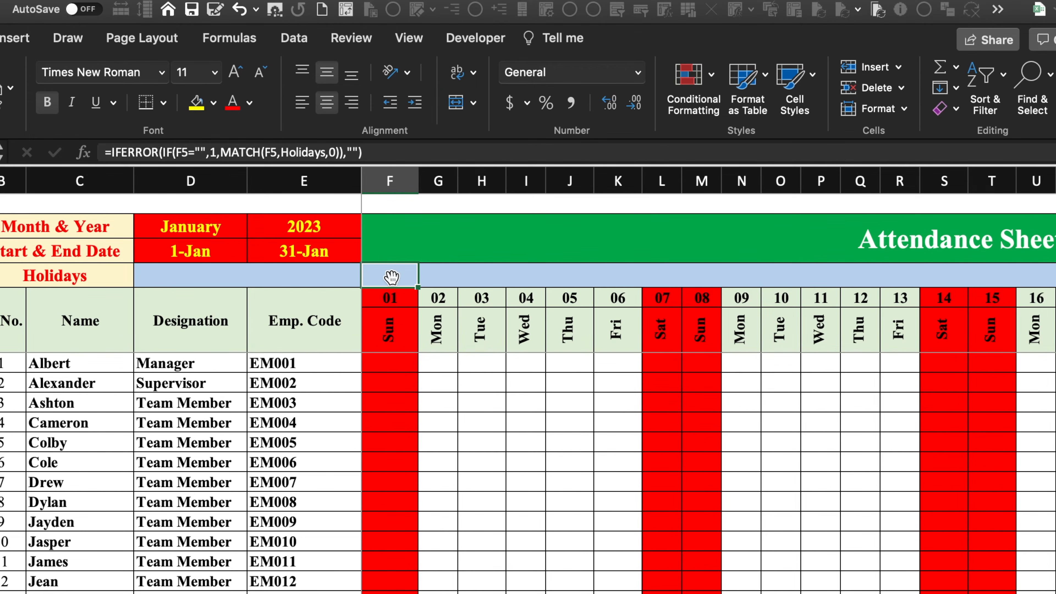
drag(418, 287, 1052, 292)
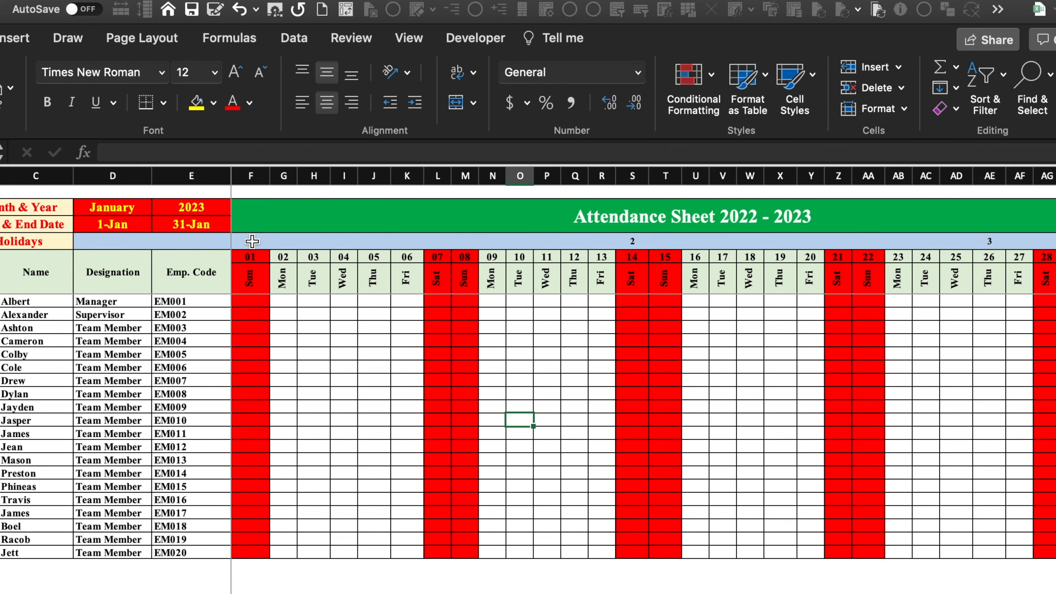
Switch the sheet's month to February in cell D2.
click(125, 208)
click(159, 207)
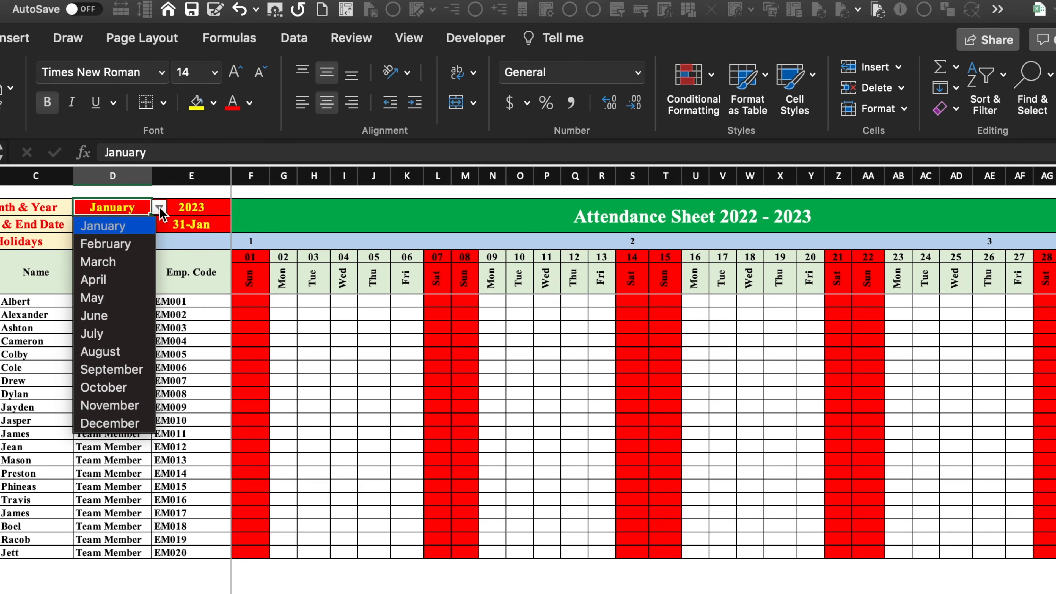
click(139, 245)
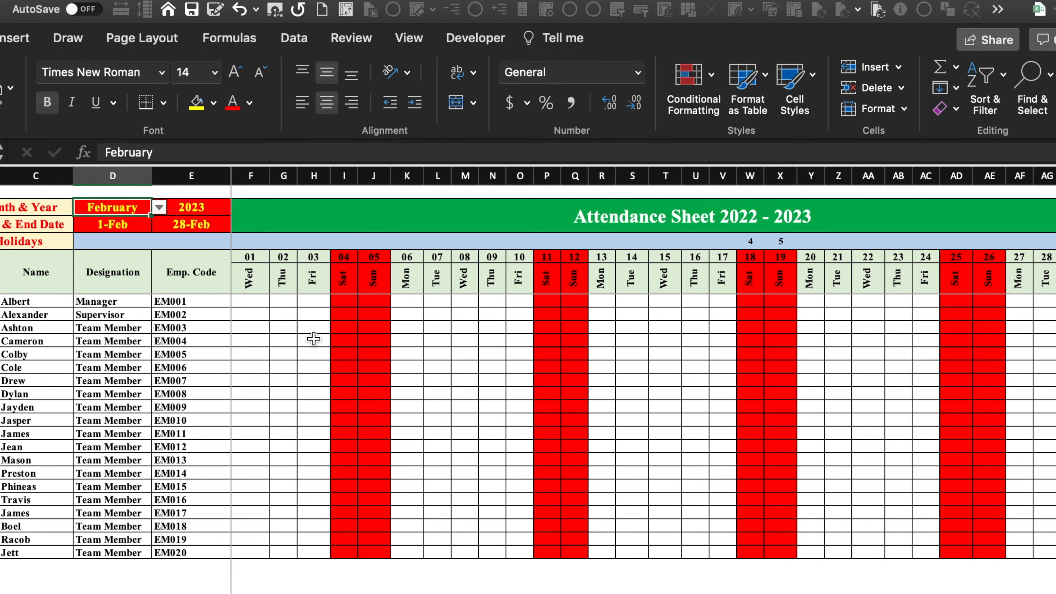
Start a new Classic conditional formatting rule for F5:AJ26 that uses a formula to determine which cells to format.
mouse_move(253, 258)
mouse_down()
mouse_move(1054, 354)
mouse_move(967, 378)
mouse_up()
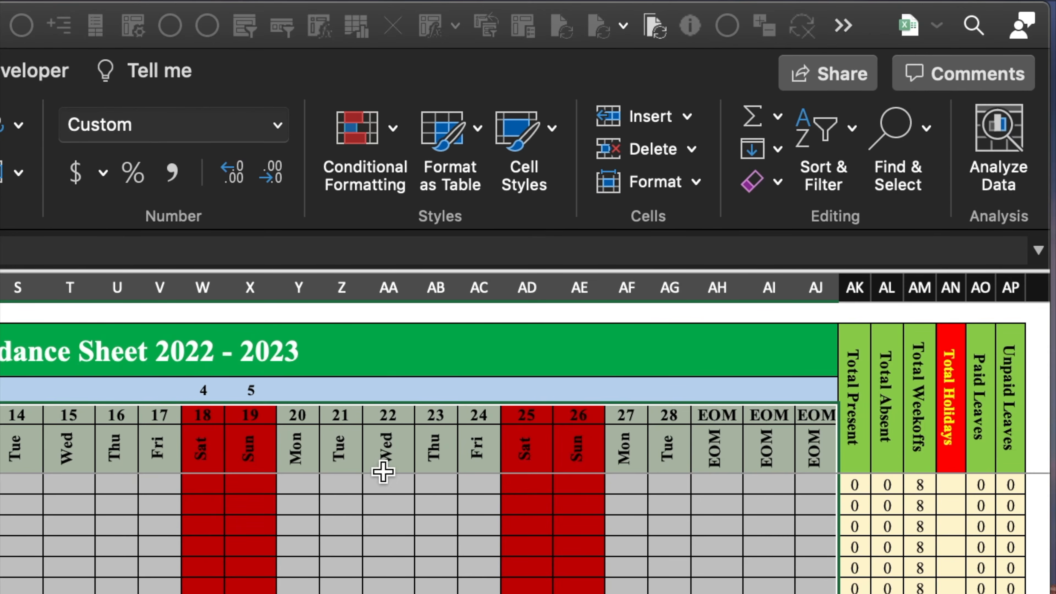
click(712, 75)
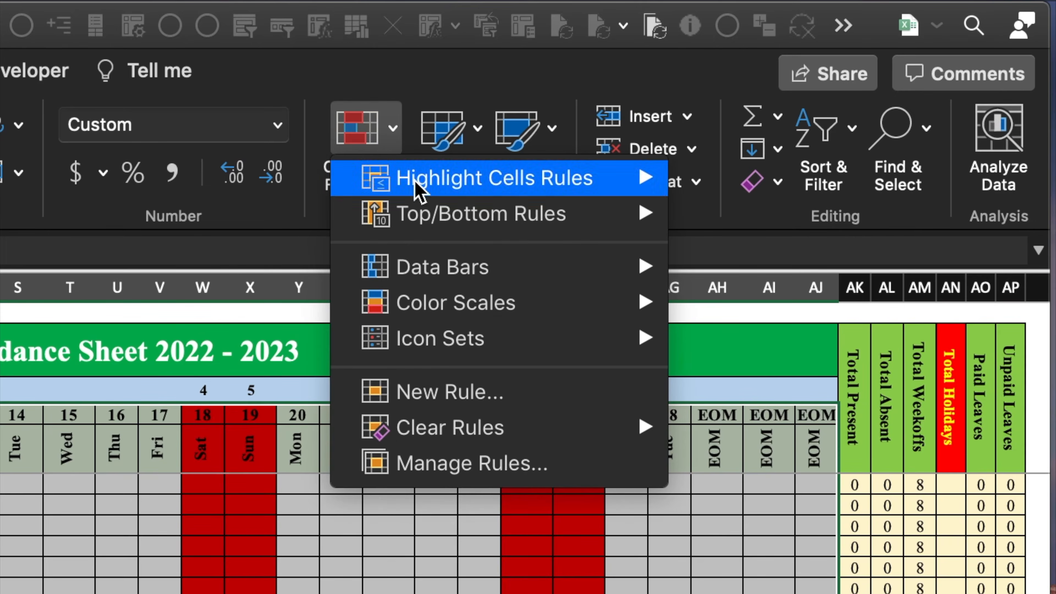
click(449, 392)
click(102, 269)
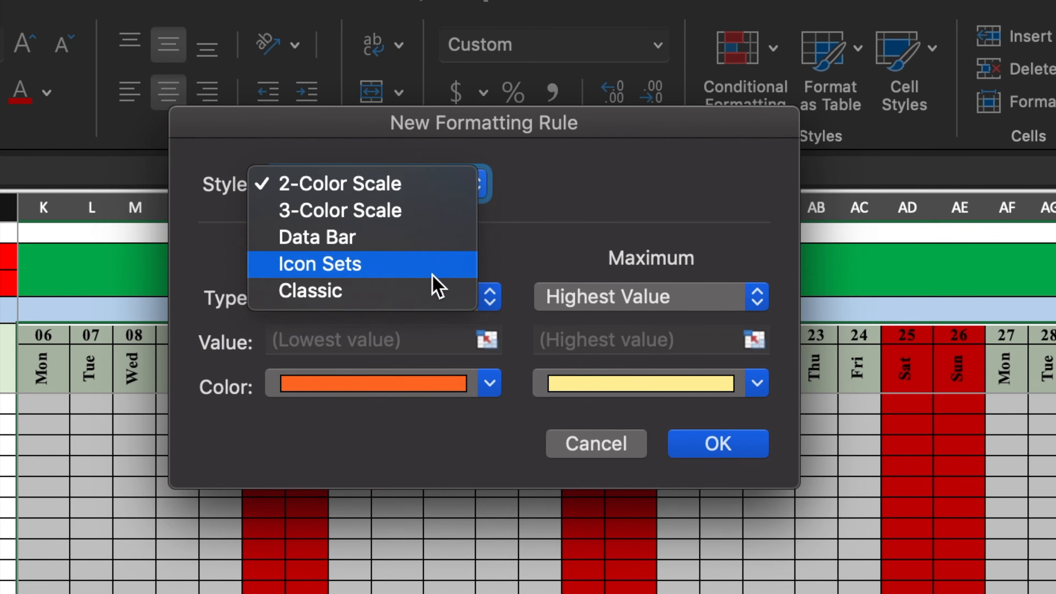
click(458, 291)
click(767, 267)
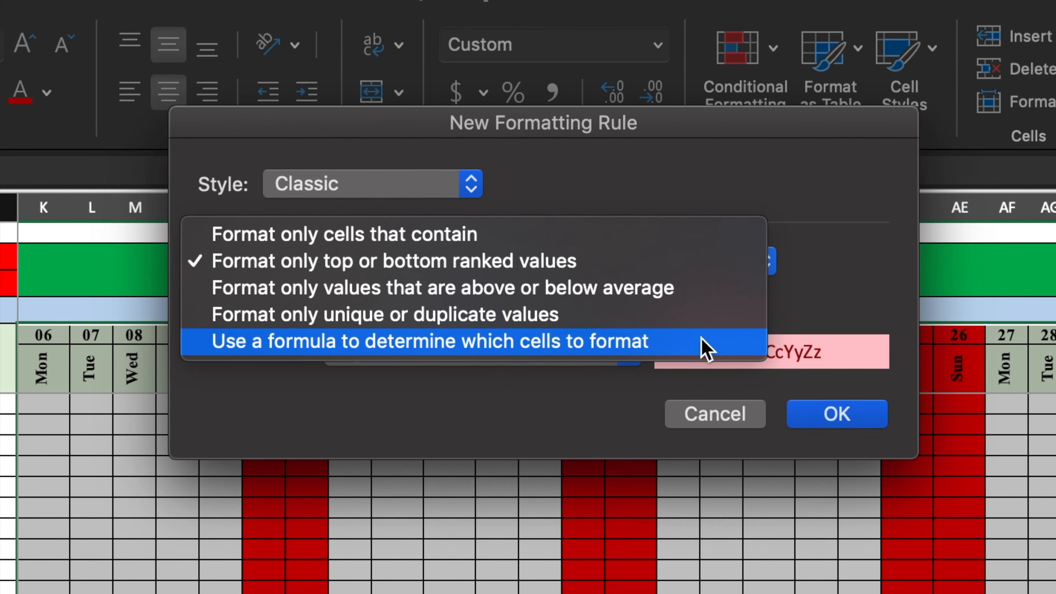
click(700, 349)
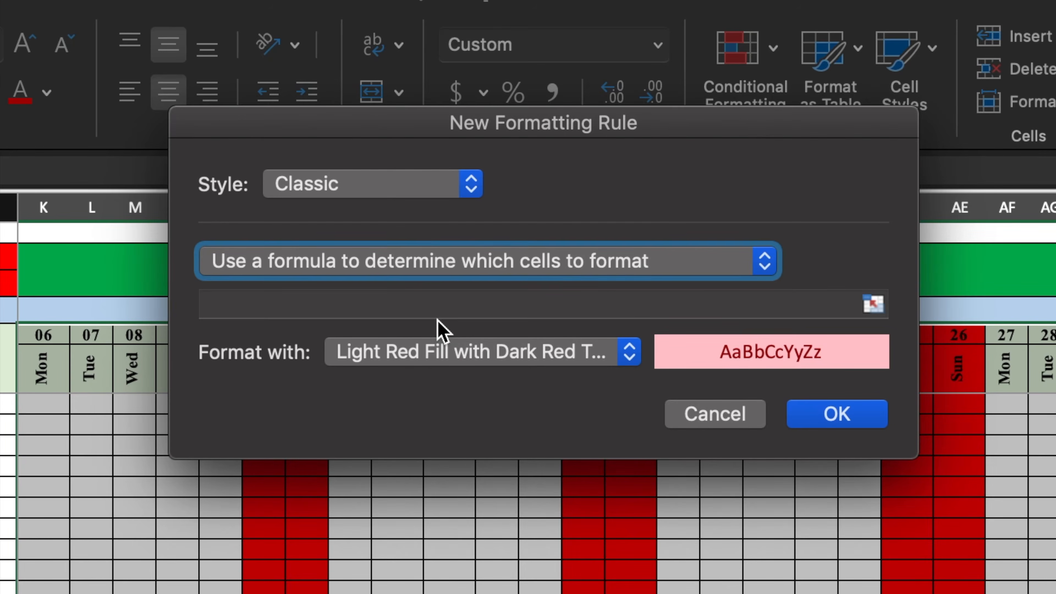
Set the rule's formula to =COUNTIF(Holidays,F$5), with the column reference left relative.
click(427, 304)
text(=countif(holidays,)
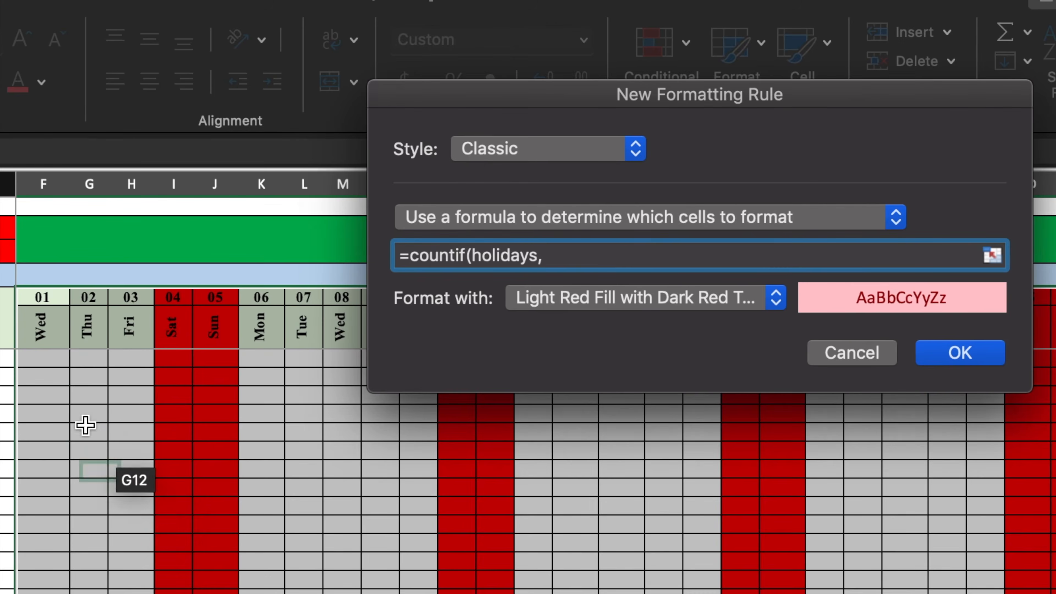
click(46, 300)
click(49, 301)
click(556, 260)
key(BackSpace)
click(610, 255)
text())
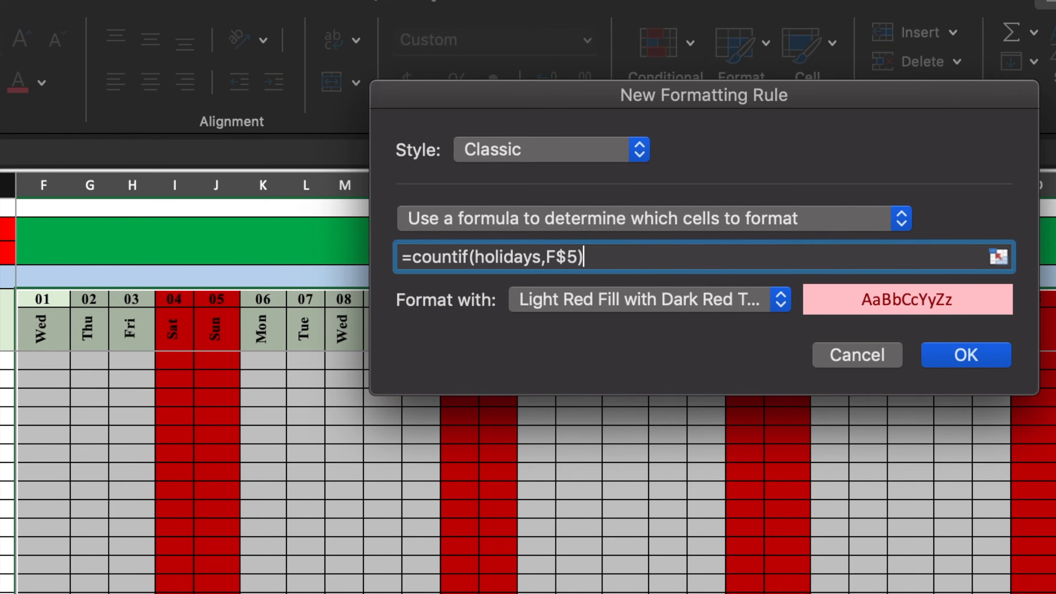
Give the holiday rule a custom format with a standard light blue background fill and apply it.
click(781, 300)
click(732, 445)
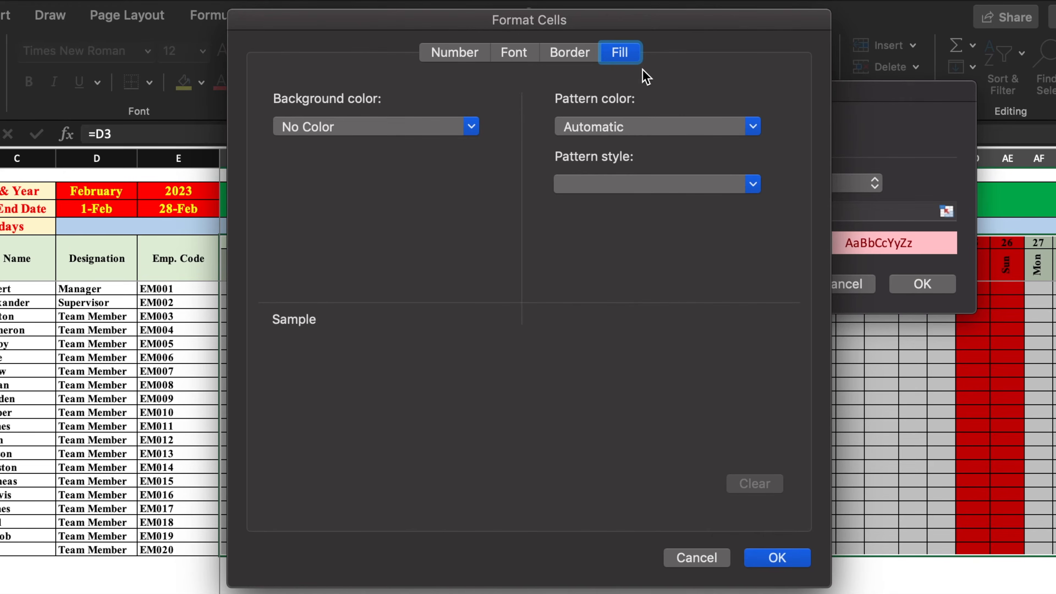
click(471, 127)
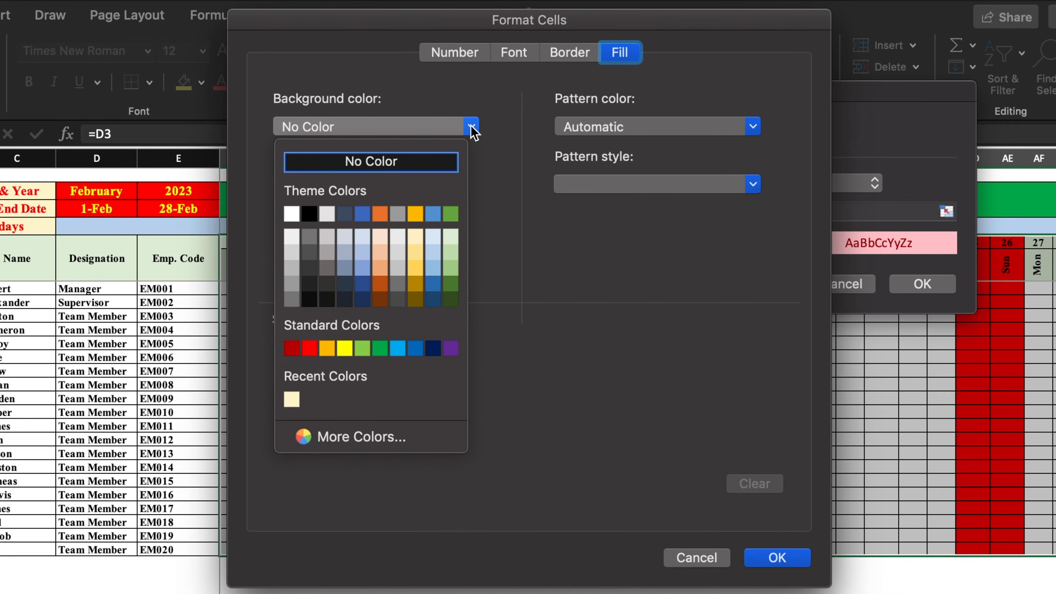
click(398, 348)
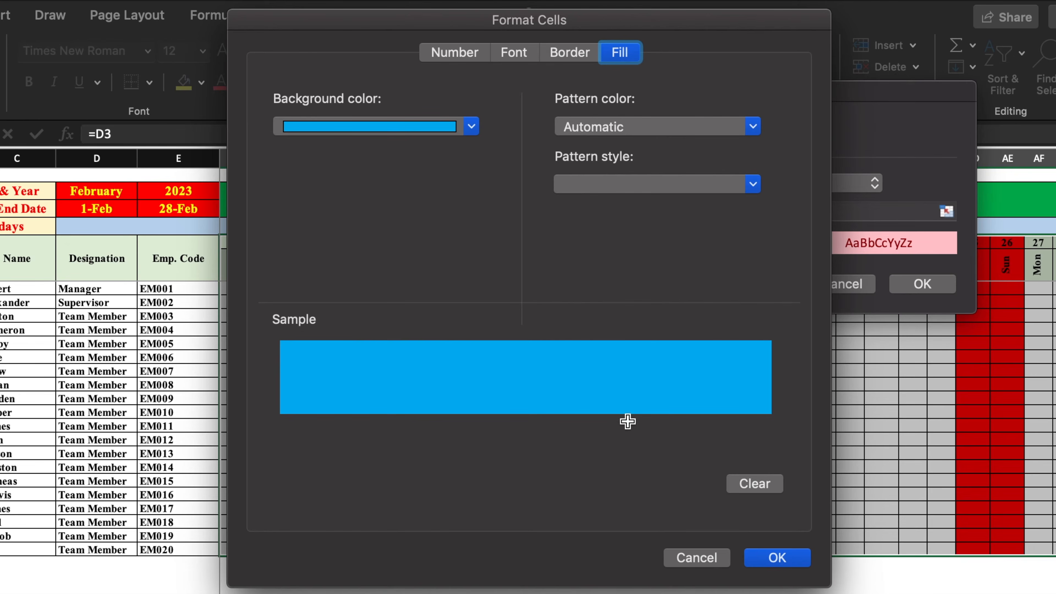
click(778, 557)
click(923, 287)
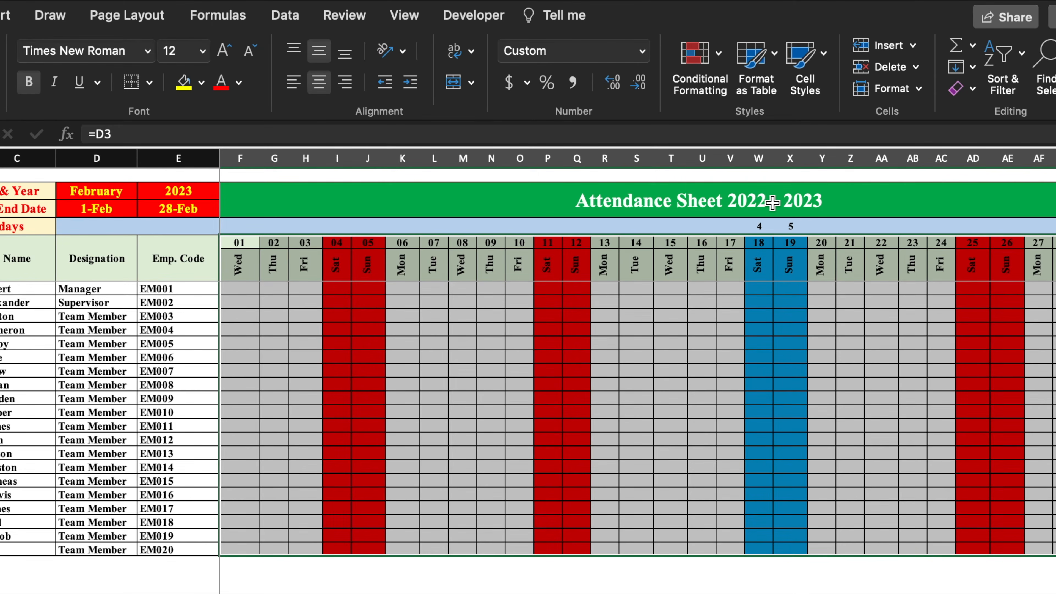
Set the month in cell D2 back to January.
click(97, 192)
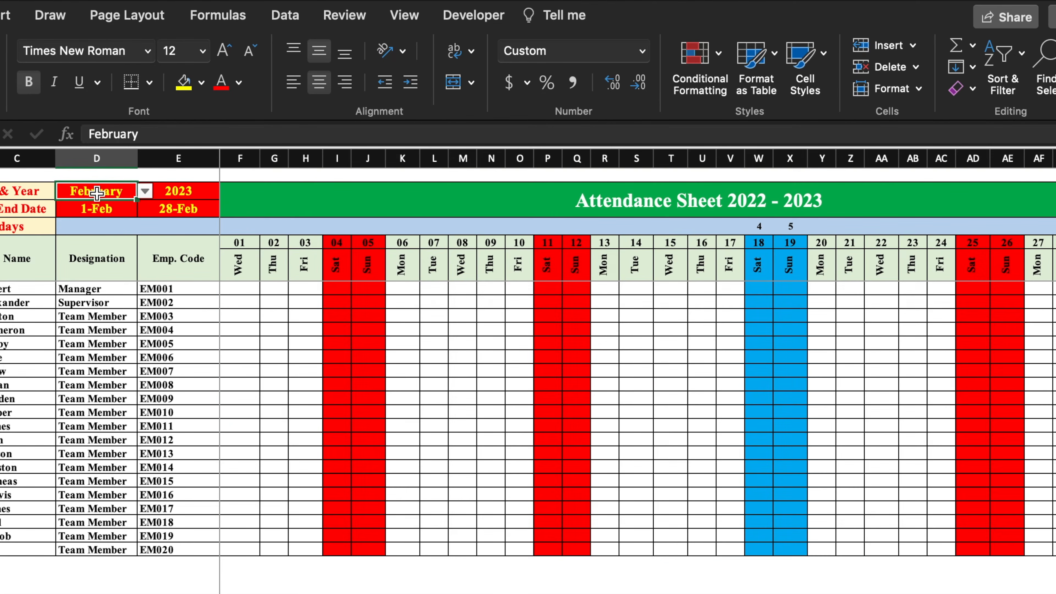
click(145, 191)
click(132, 210)
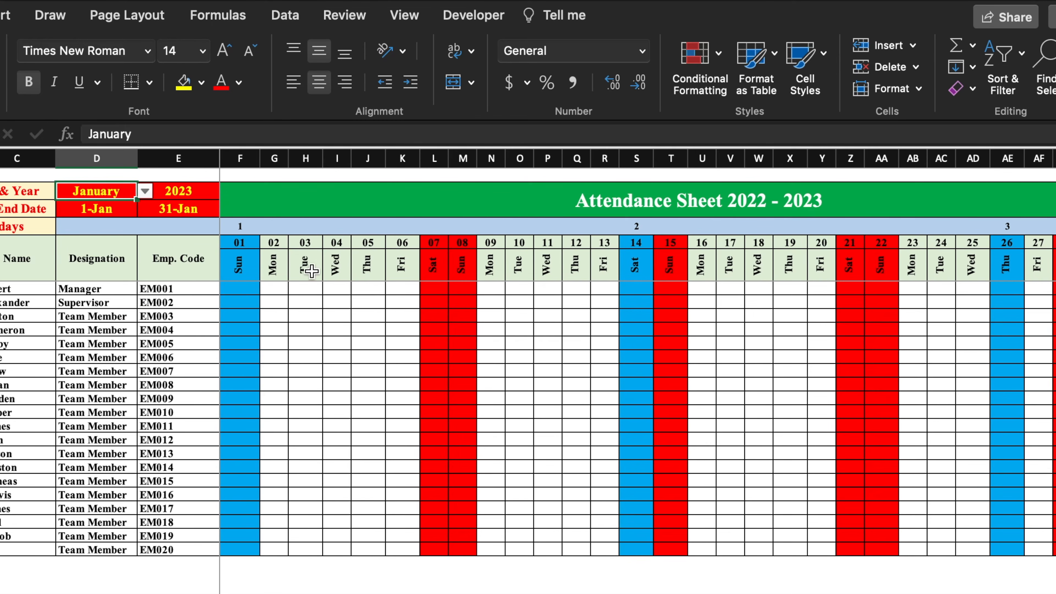
click(604, 357)
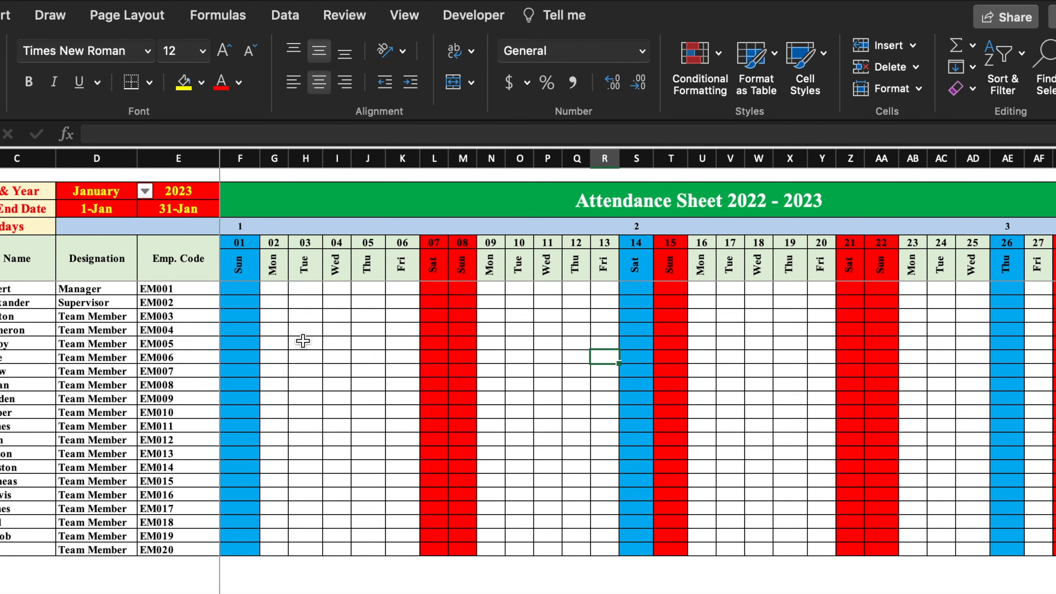
Reorder the conditional formatting rules of F5:AJ26 so the COUNTIF holiday rule comes below the Sun and Sat rules.
drag(243, 243, 1044, 551)
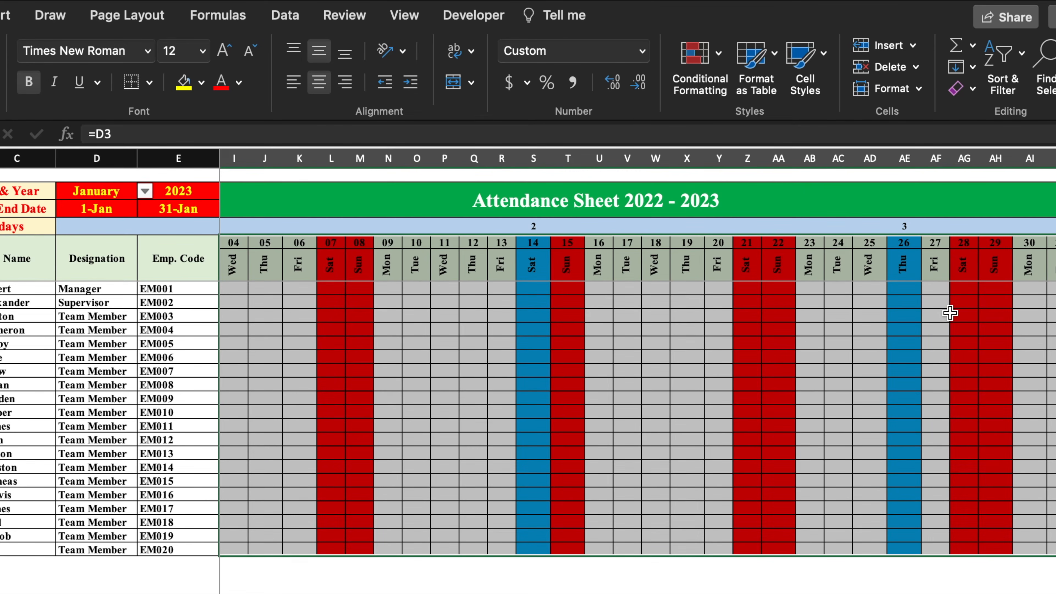
click(708, 69)
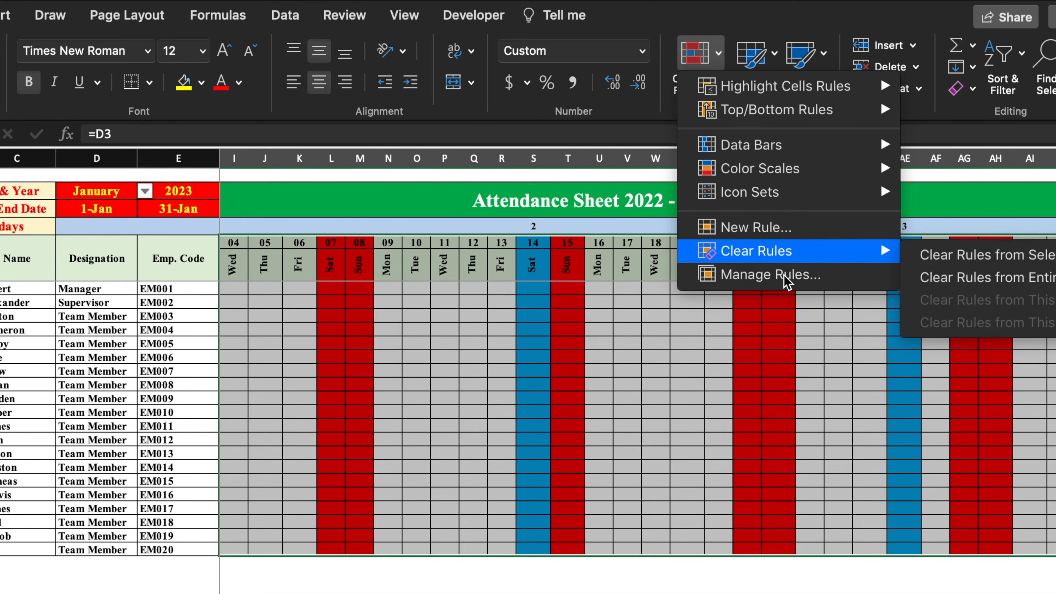
click(785, 276)
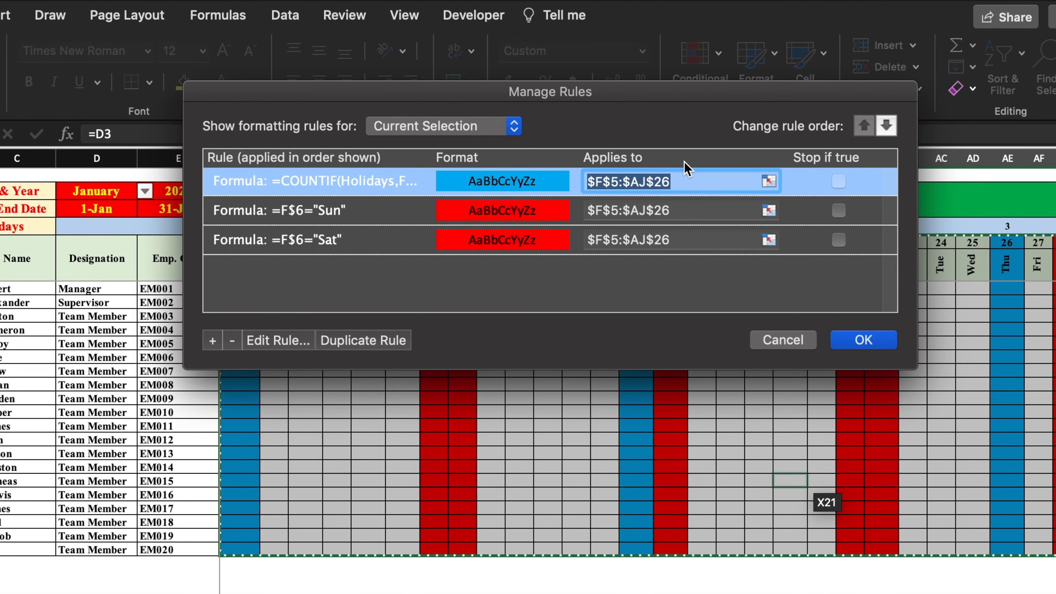
click(886, 126)
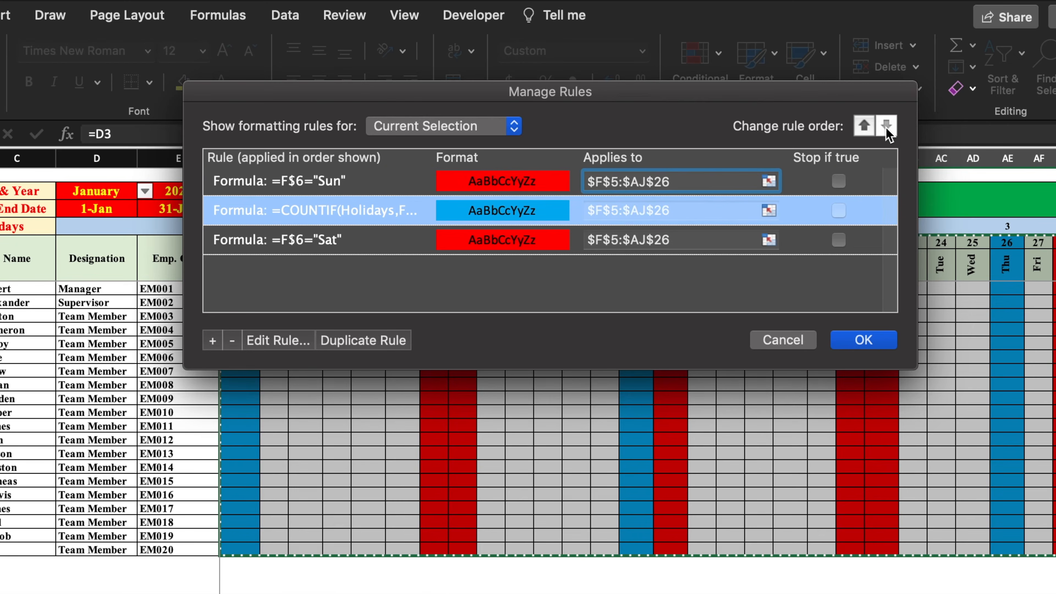
click(886, 126)
click(864, 341)
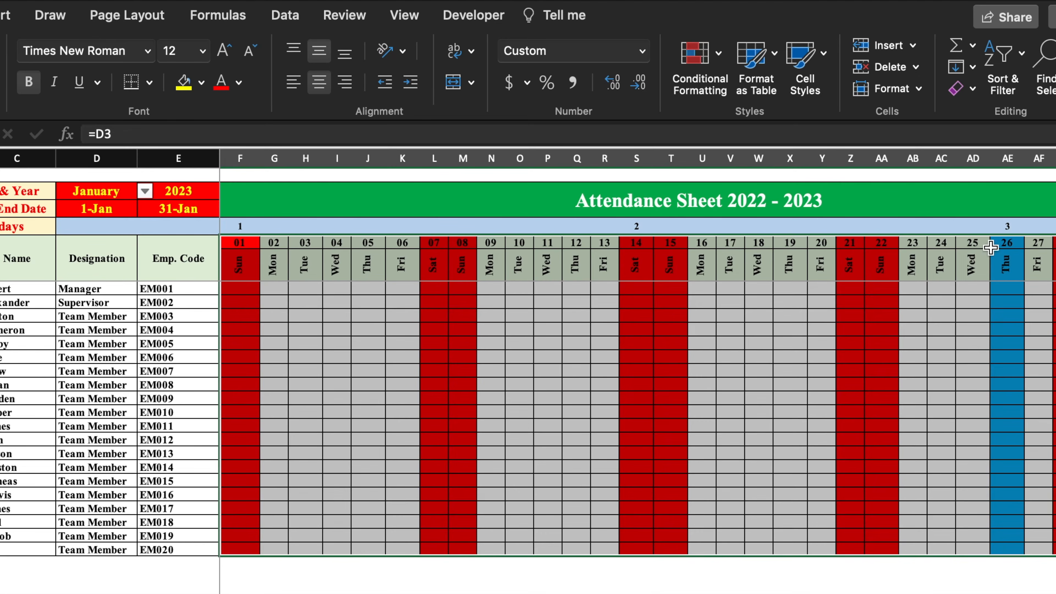
click(754, 449)
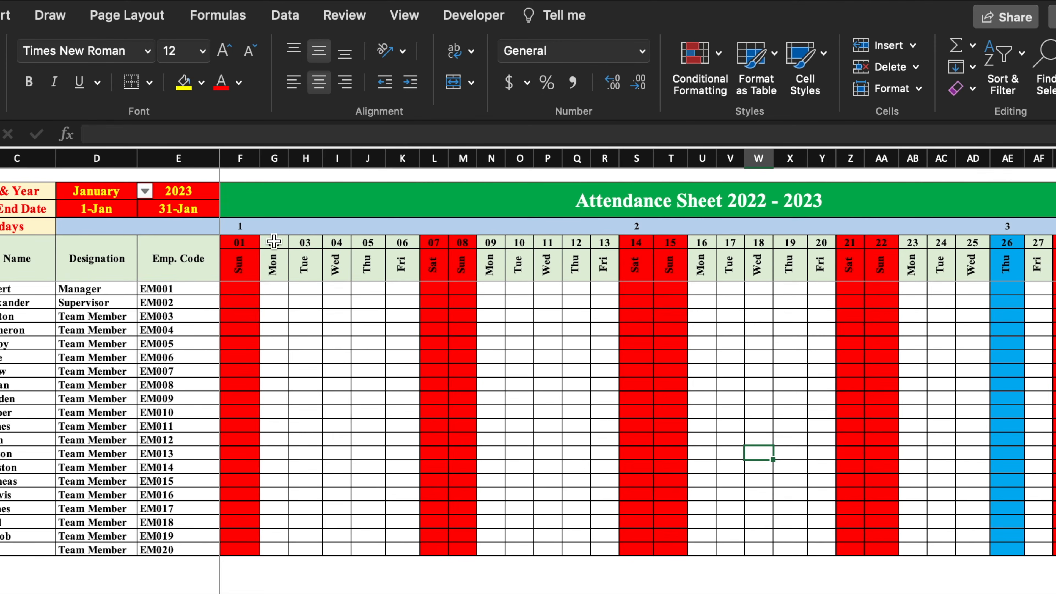
Start a conditional formatting rule on the holiday row F4:AJ4 for cell values between 0 and 50.
drag(239, 227, 1054, 228)
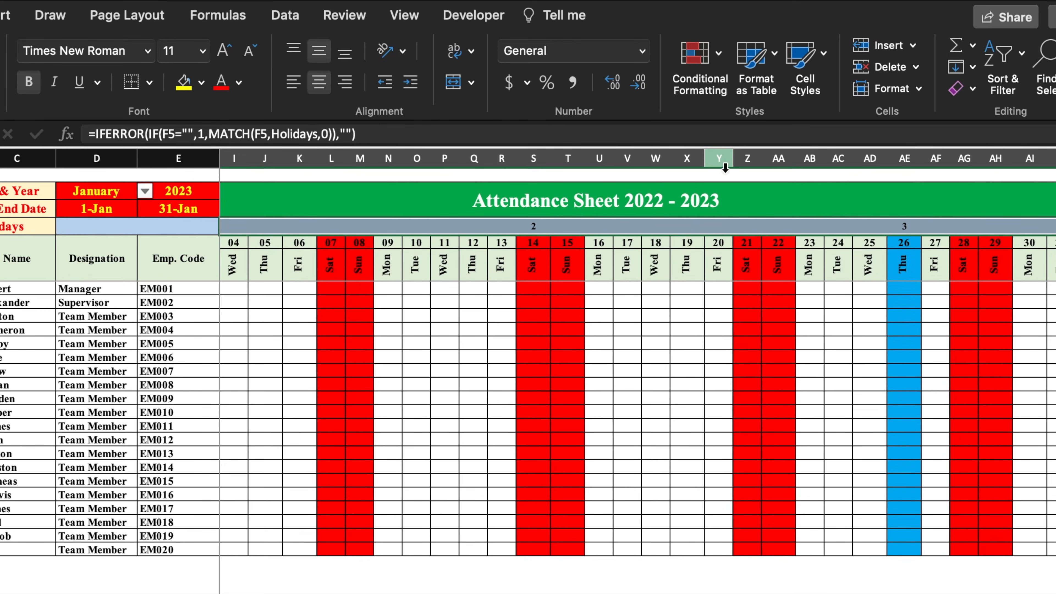
click(719, 56)
mouse_move(887, 93)
click(976, 137)
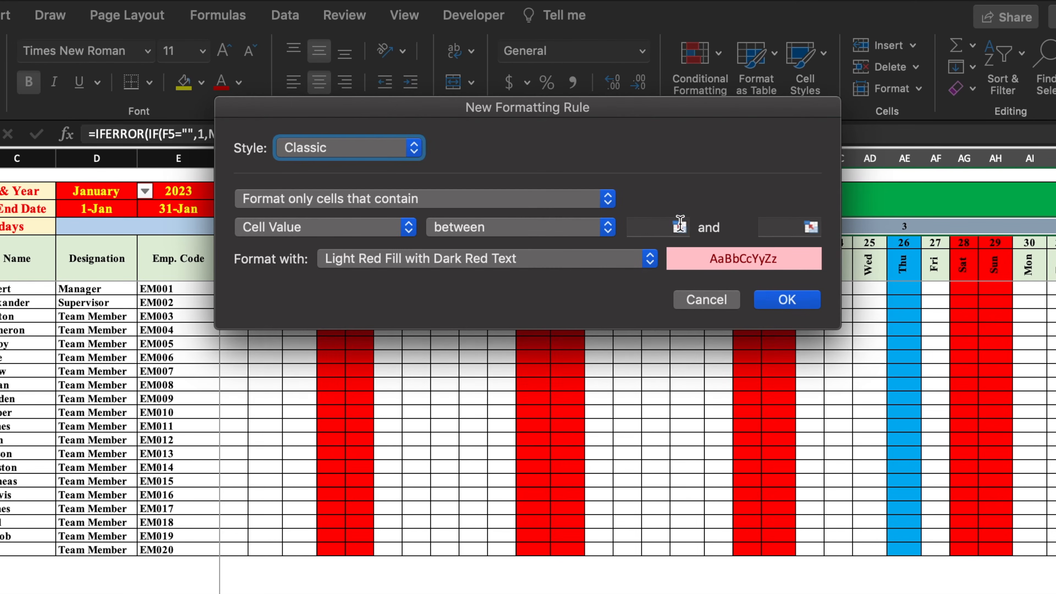
click(666, 225)
text(0)
click(777, 226)
text(50)
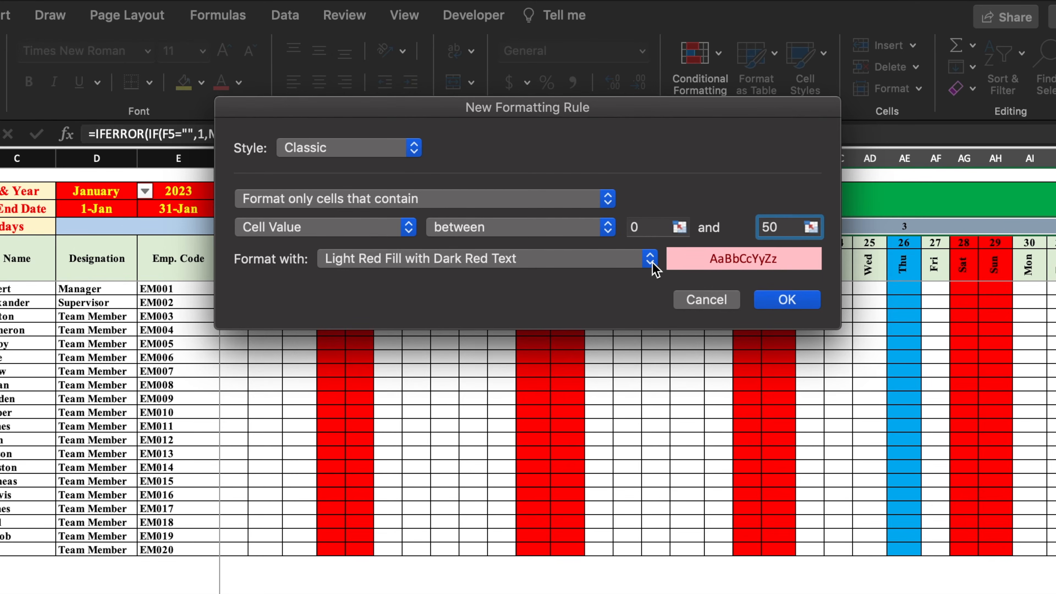
Give the rule a custom format with a standard yellow background fill and bold red font.
click(651, 259)
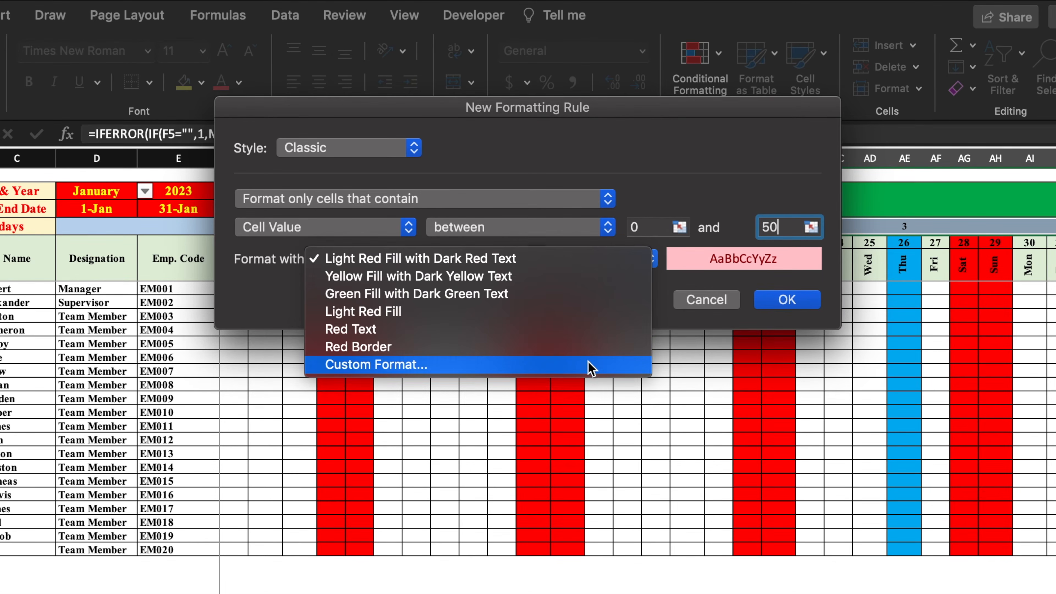
click(590, 367)
click(472, 127)
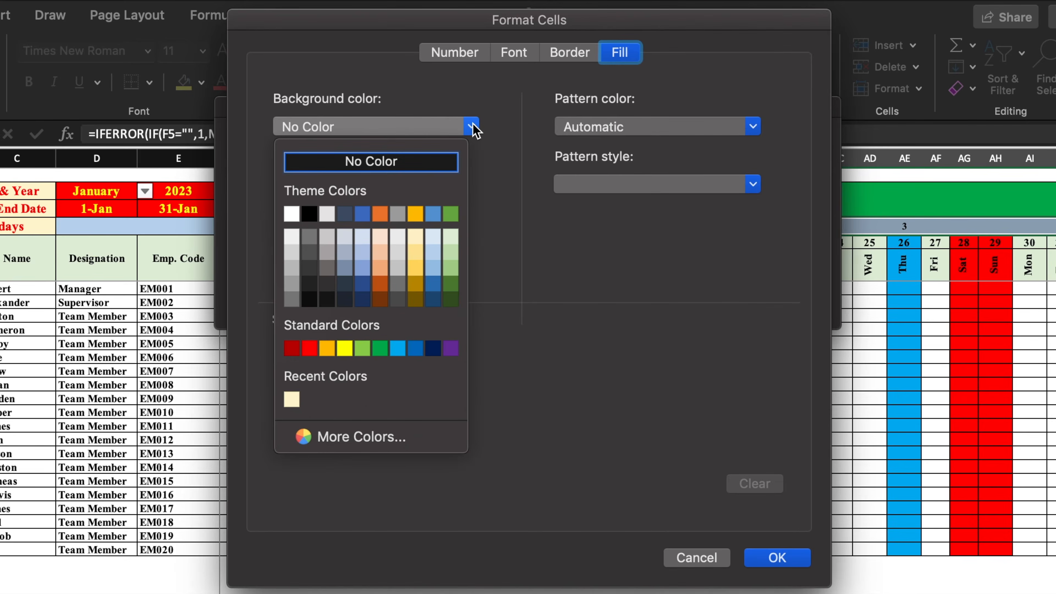
click(348, 355)
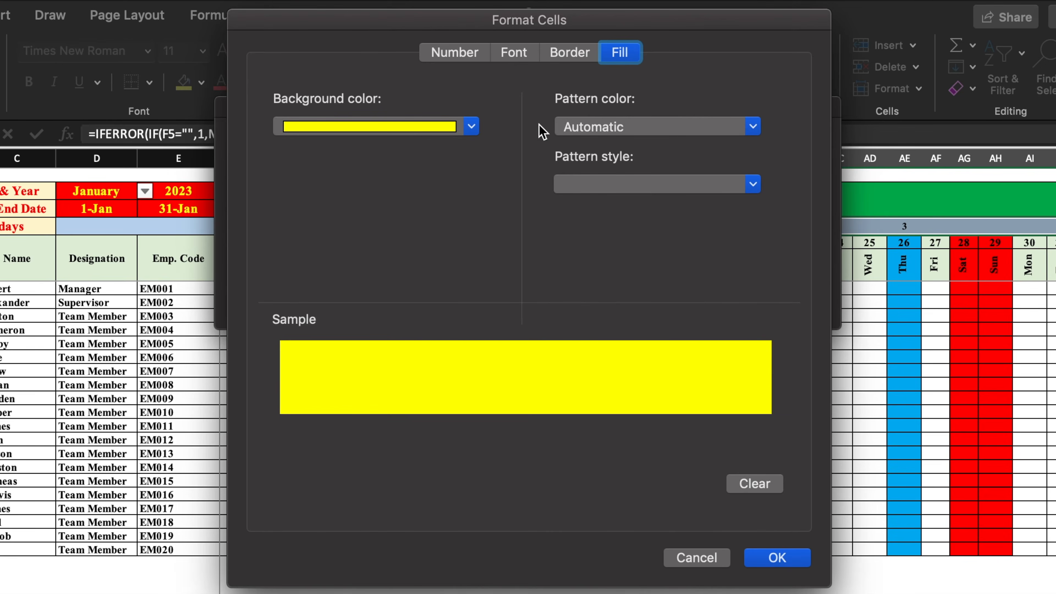
click(514, 52)
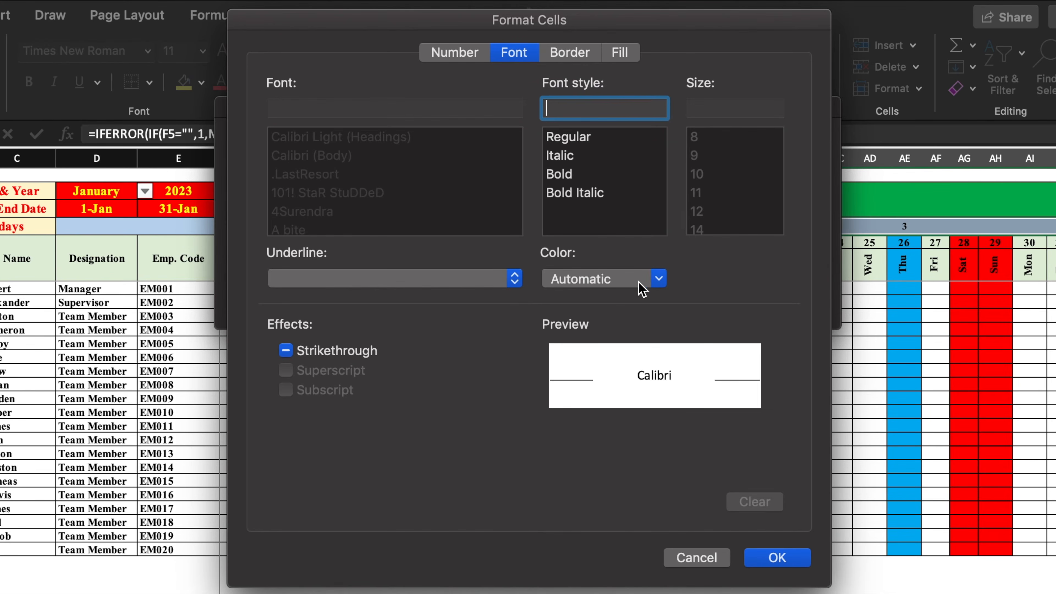
click(659, 279)
click(579, 501)
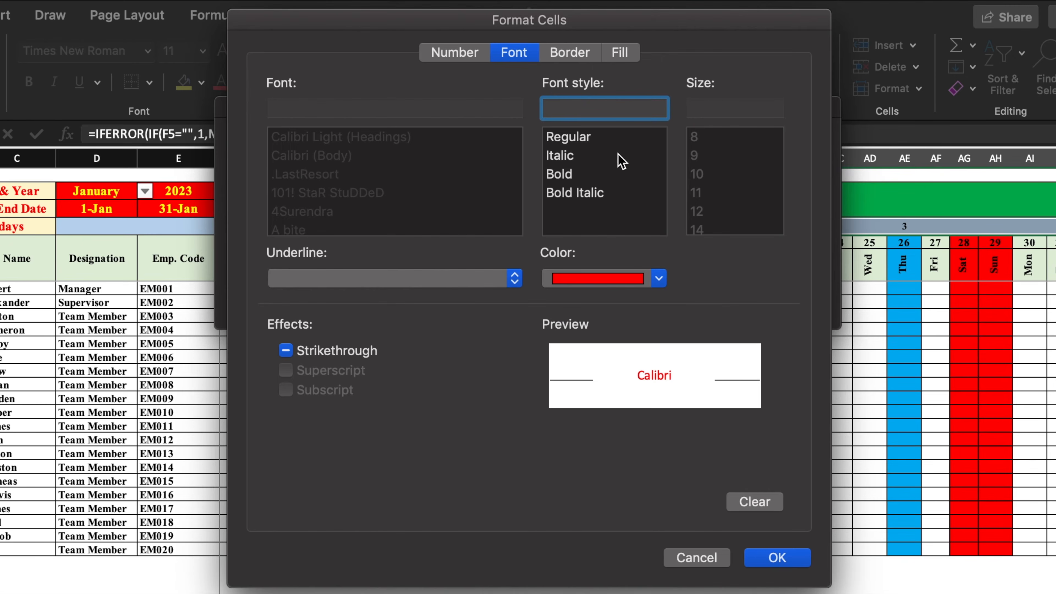
click(564, 179)
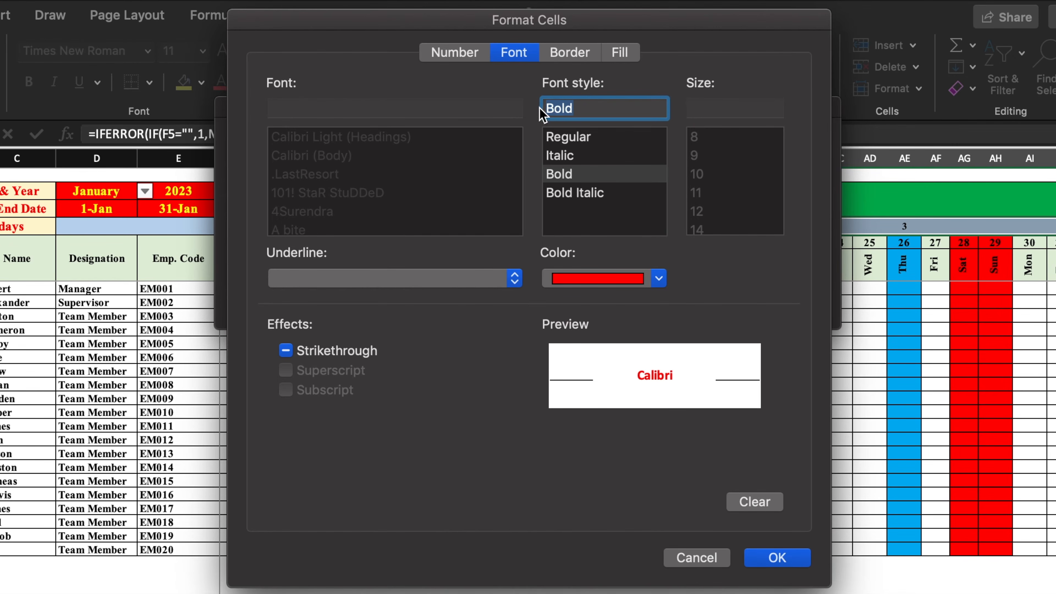
Add cell borders to the rule's custom format and apply the rule to the holiday row.
click(570, 55)
click(360, 273)
click(556, 233)
click(556, 336)
click(594, 376)
click(694, 377)
click(776, 558)
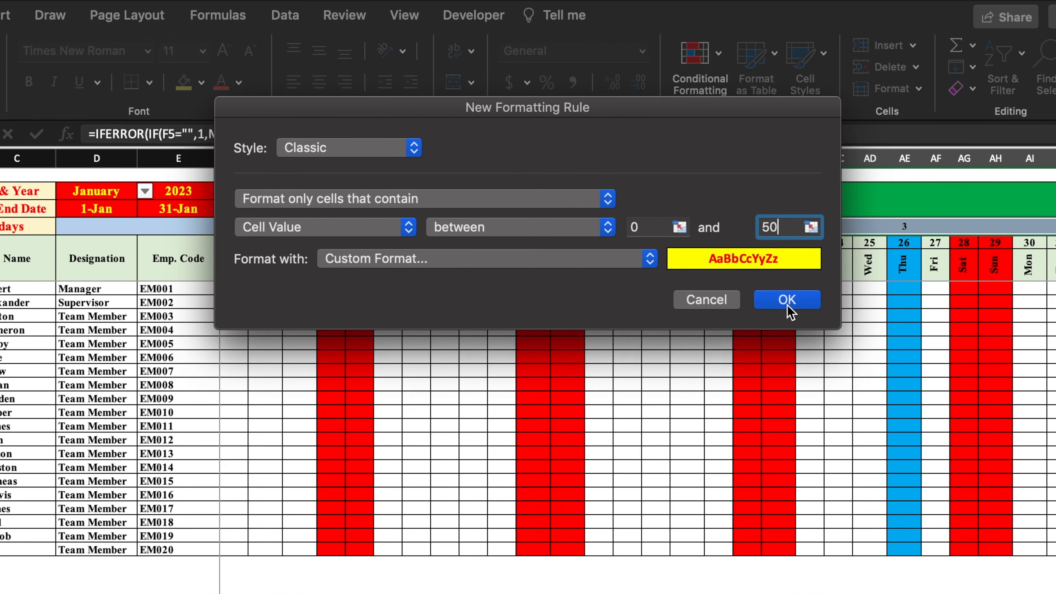
click(787, 306)
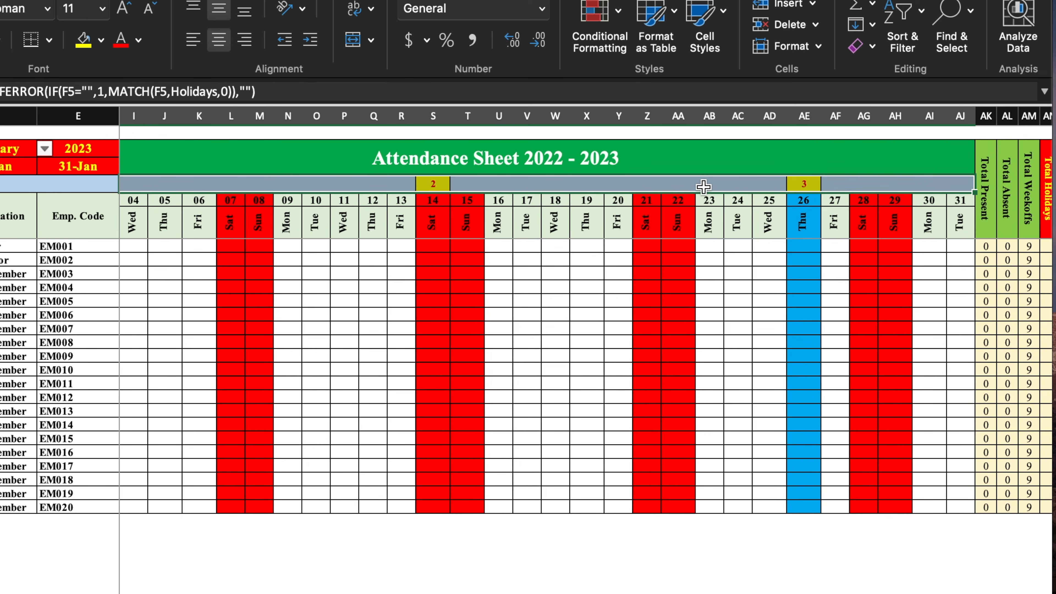
Apply the custom number format "HD" # to the holiday row cells F4:AJ4.
right_click(702, 185)
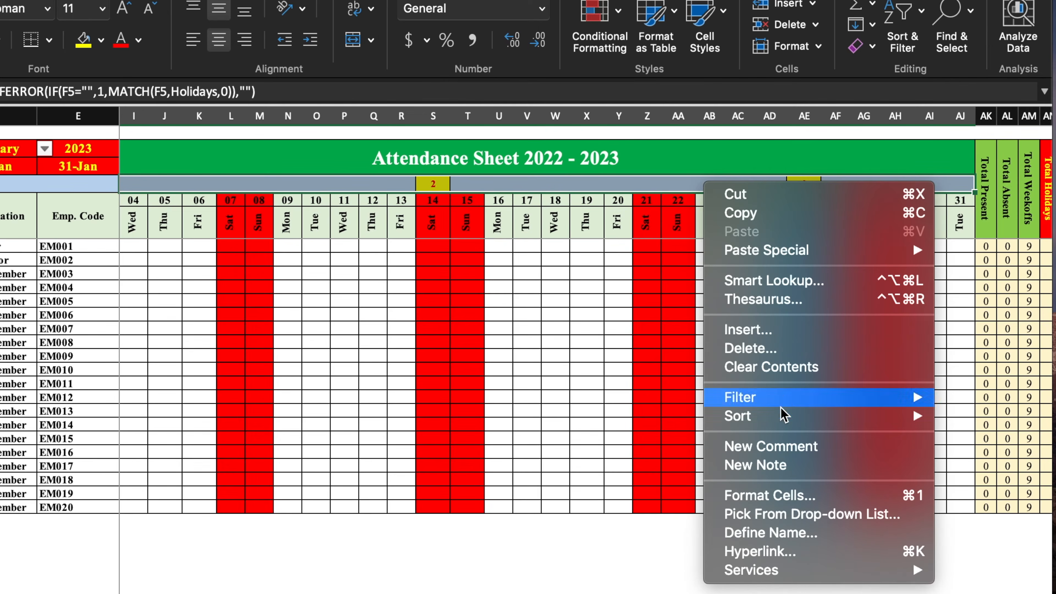
click(808, 498)
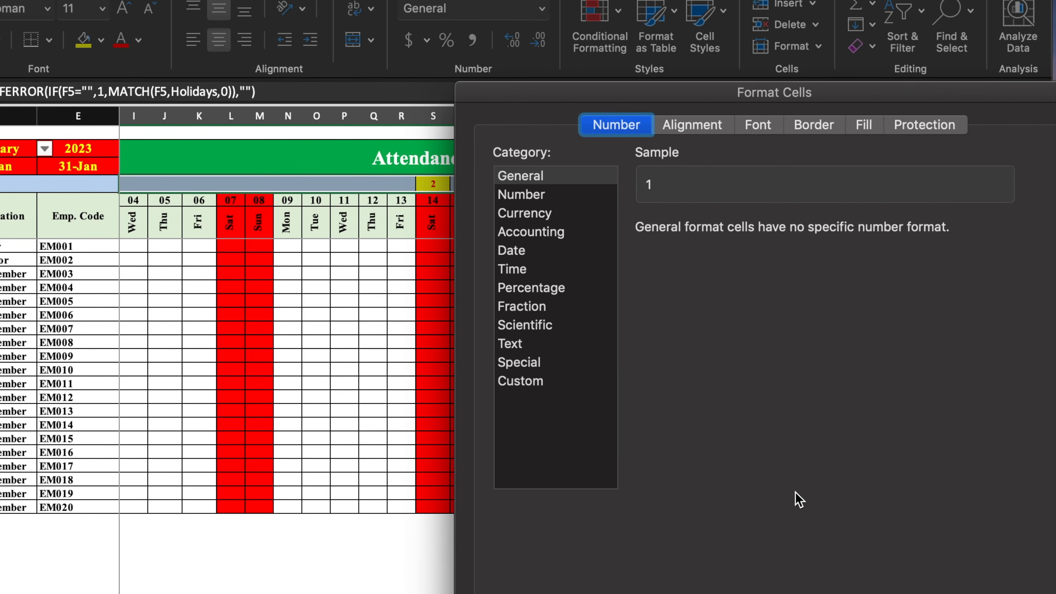
click(529, 383)
drag(715, 255, 644, 255)
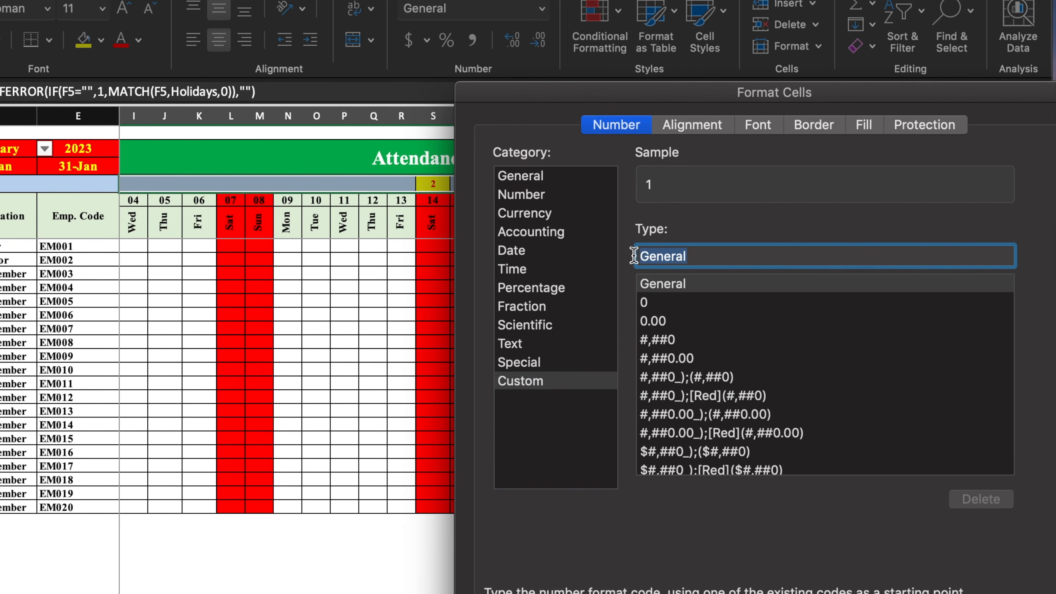
key(BackSpace)
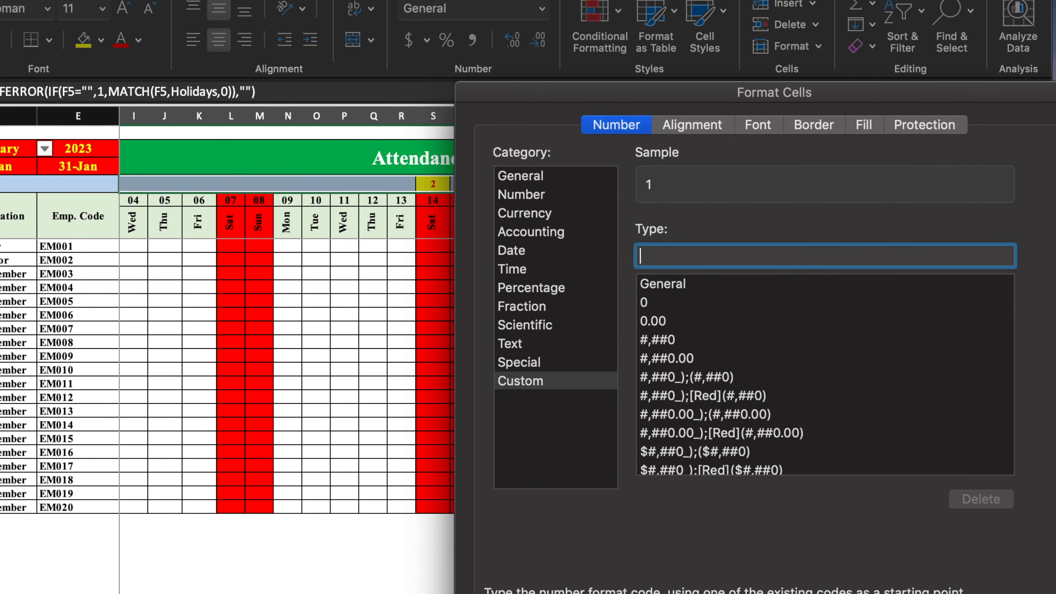
text(HD)
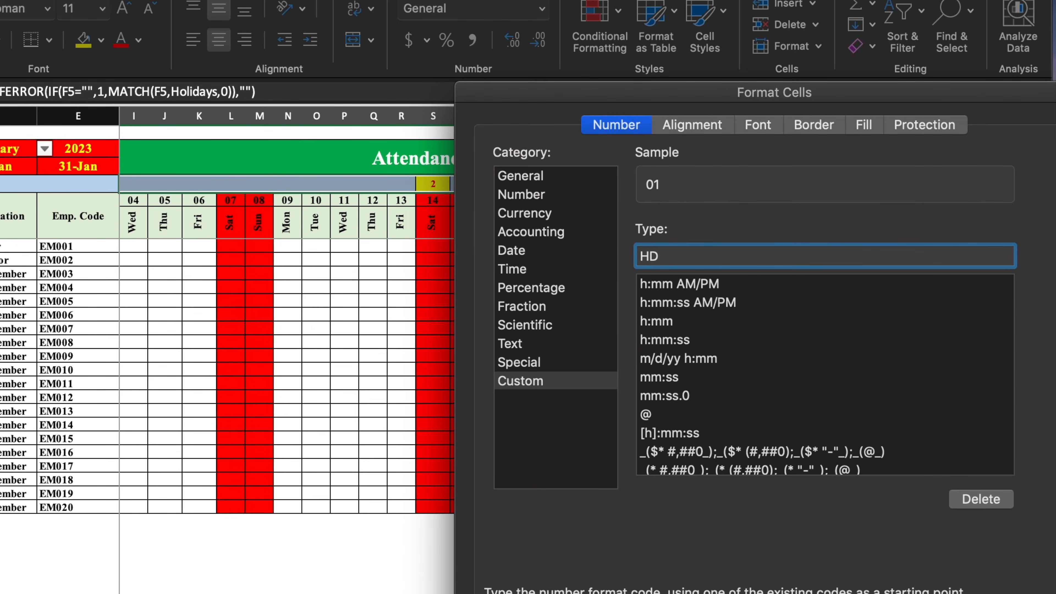
text(")
click(642, 256)
text(")
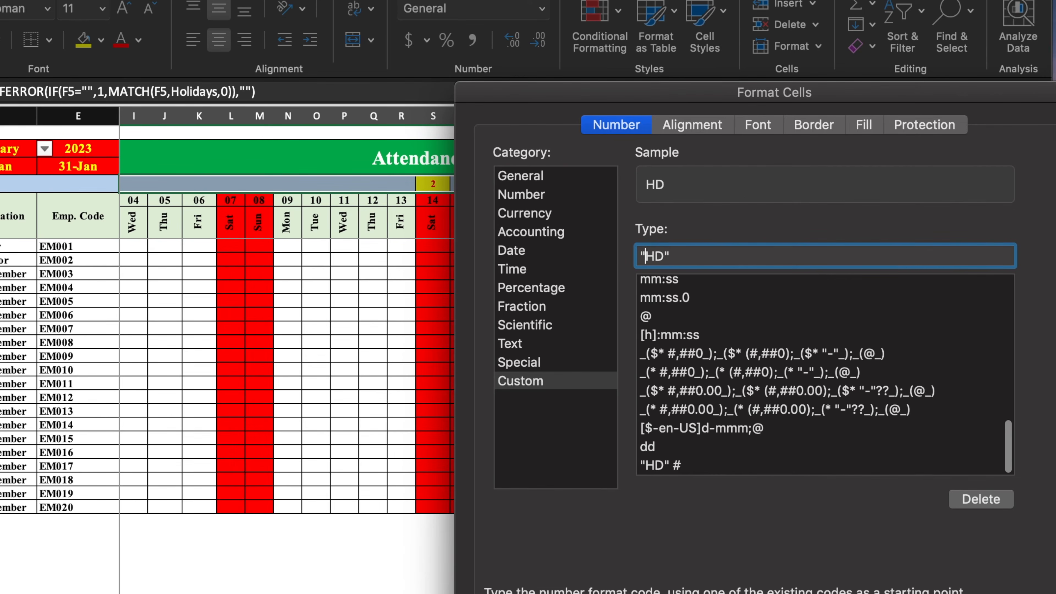
click(680, 254)
text(#)
key(Return)
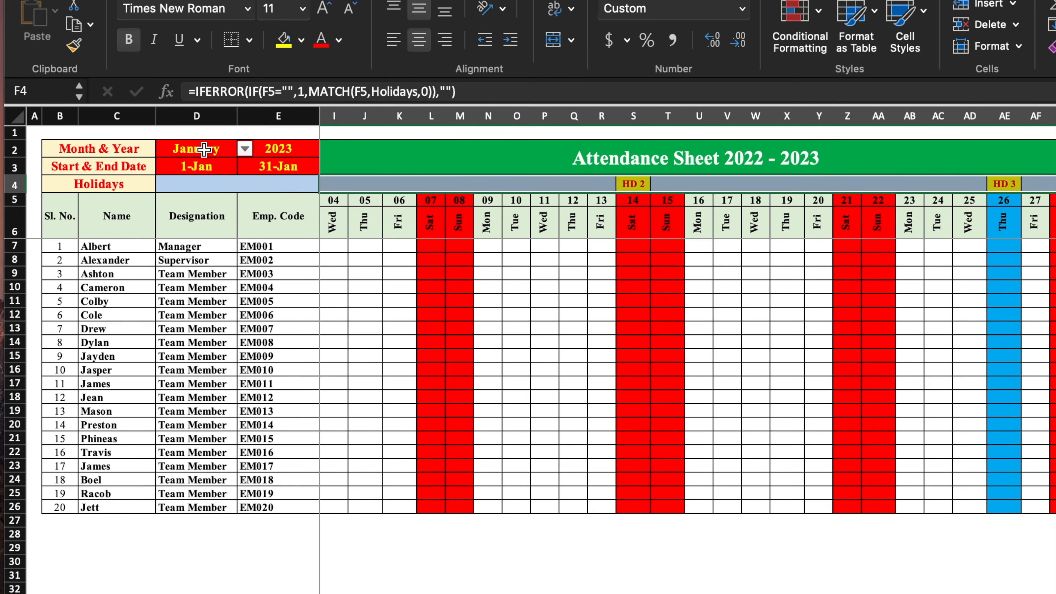
click(25, 149)
click(46, 150)
click(225, 186)
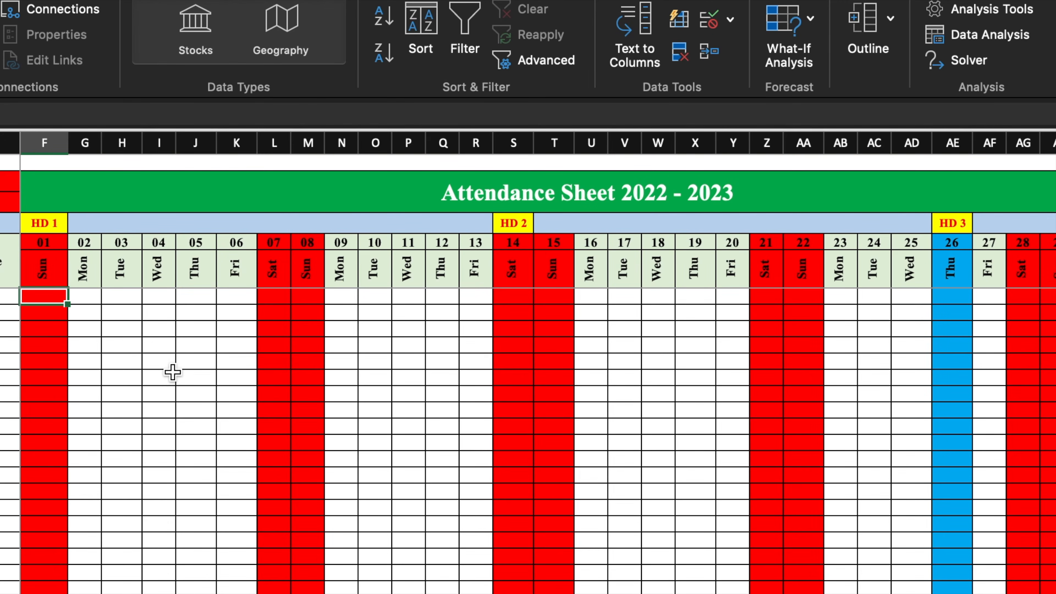
Start a data validation on cell F7 that allows a custom formula, keeping the day columns in view.
click(712, 19)
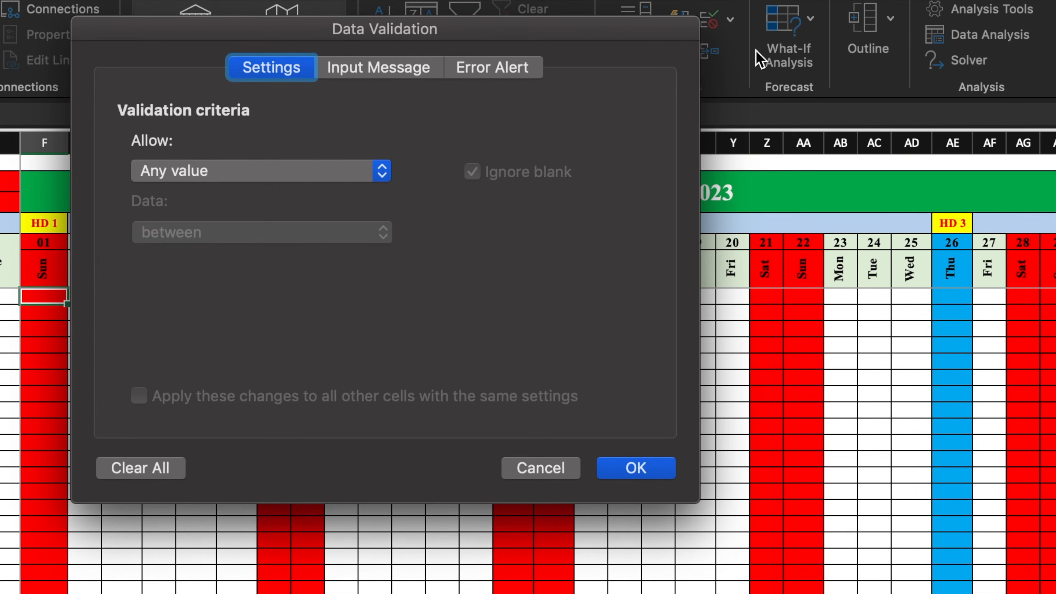
click(379, 170)
click(310, 317)
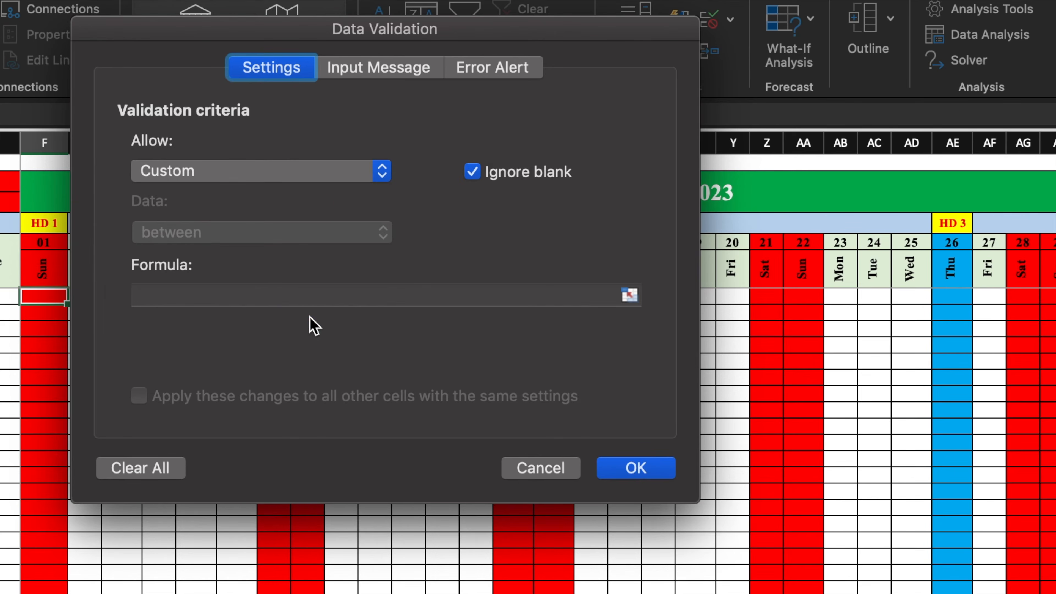
click(284, 295)
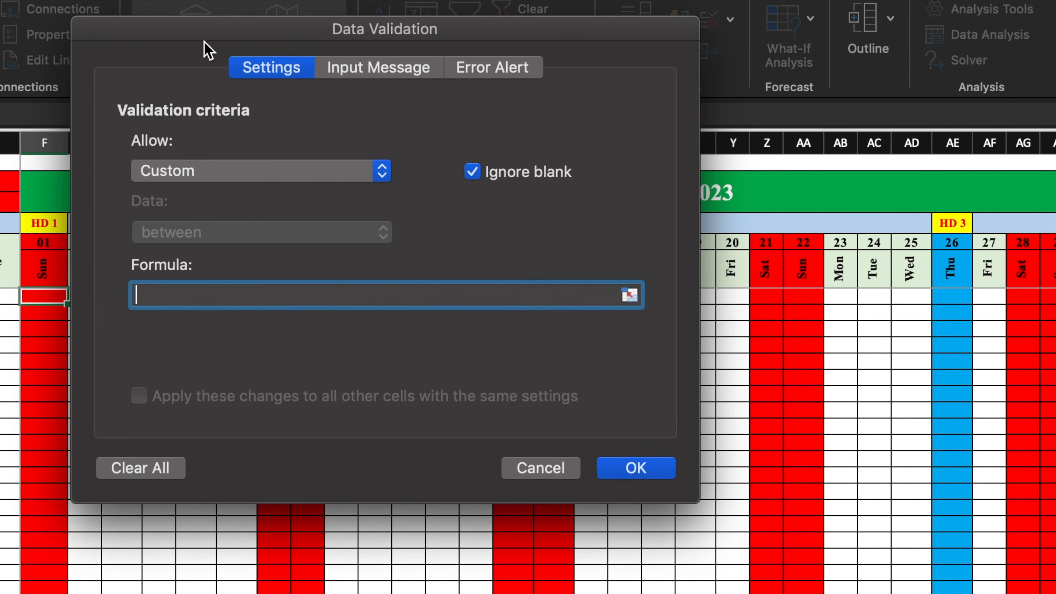
drag(204, 46, 482, 75)
Begin the validation formula with =(F$6<>"Sat")*( so entries on Saturdays are rejected.
text(=)
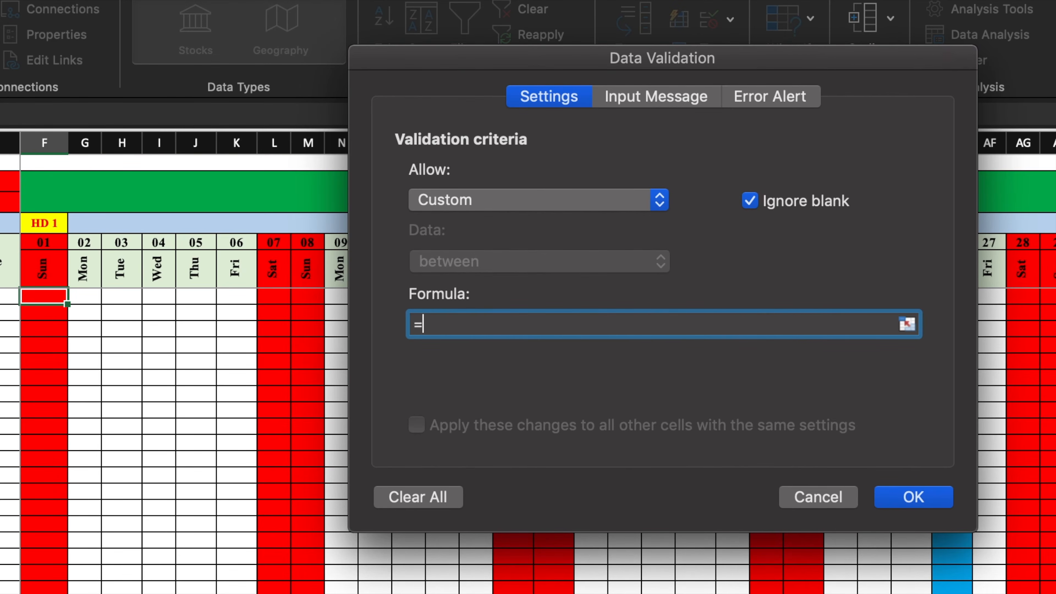
click(49, 268)
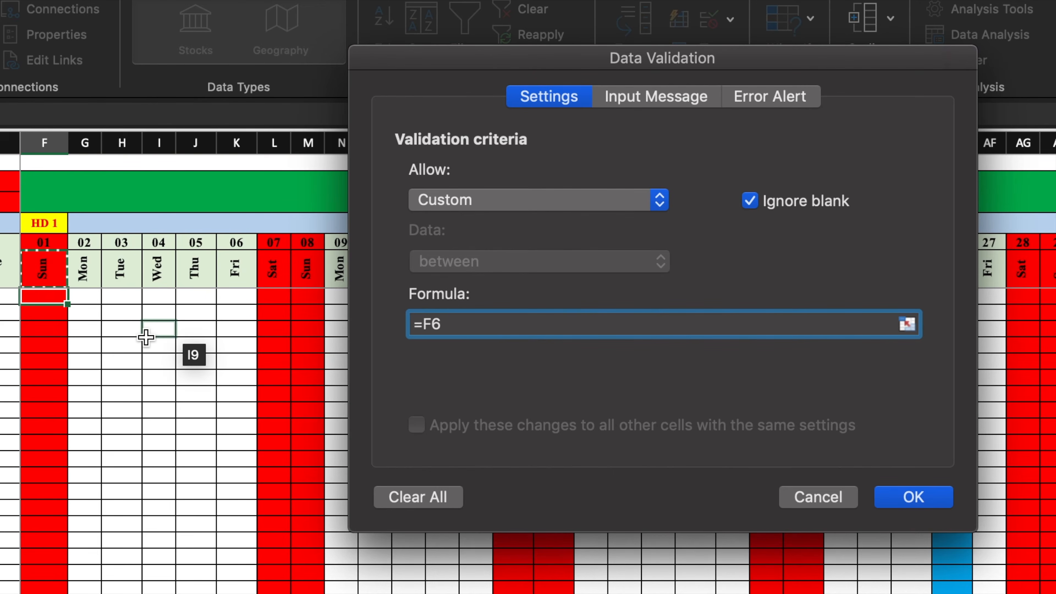
text(<>)
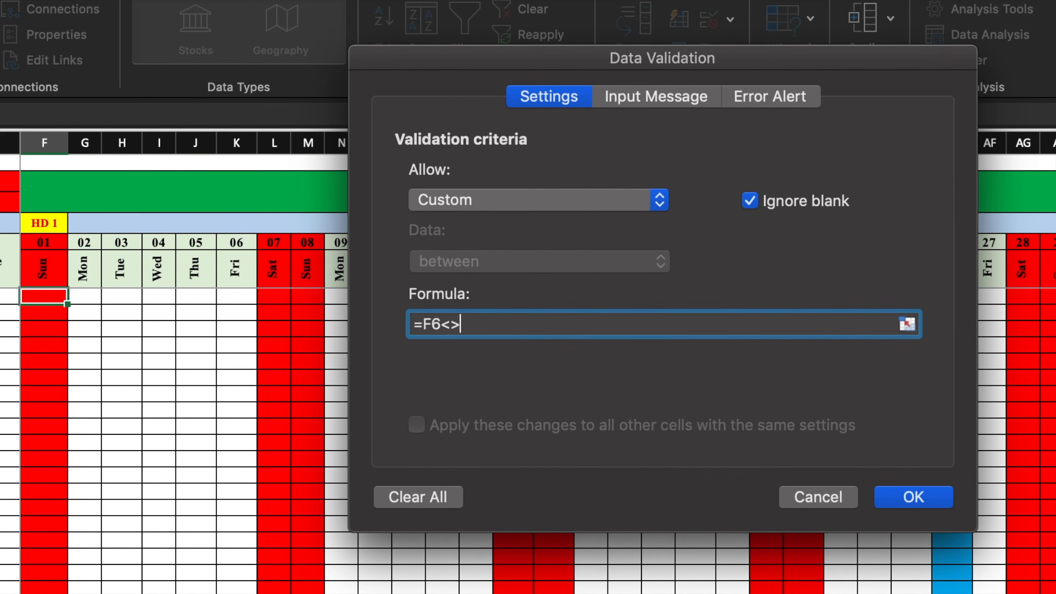
key(Left)
key(Left)
key(Left)
text($)
click(421, 324)
text(()
click(512, 321)
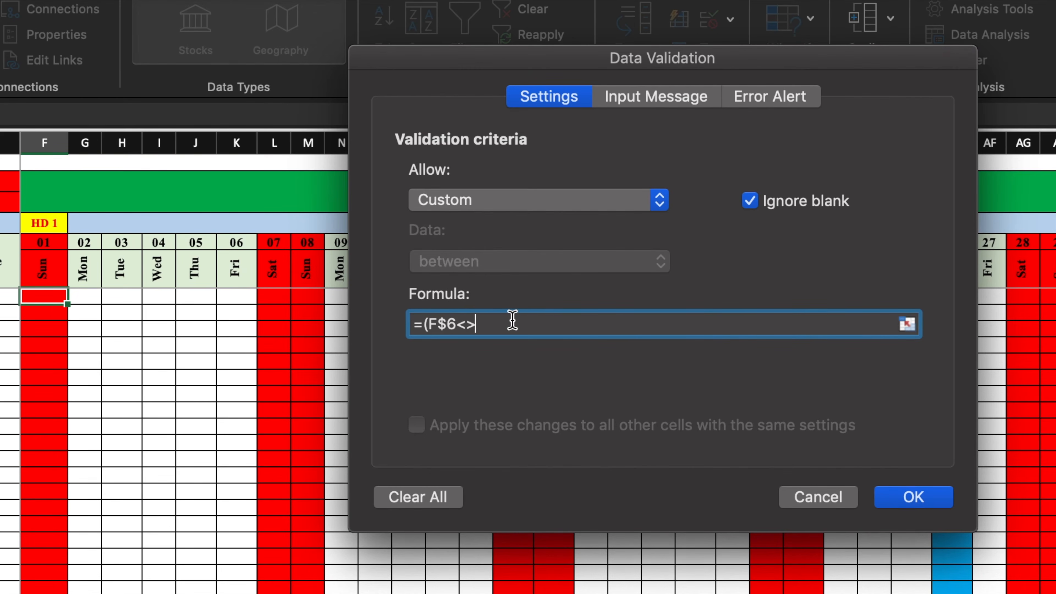
text("Sat")*()
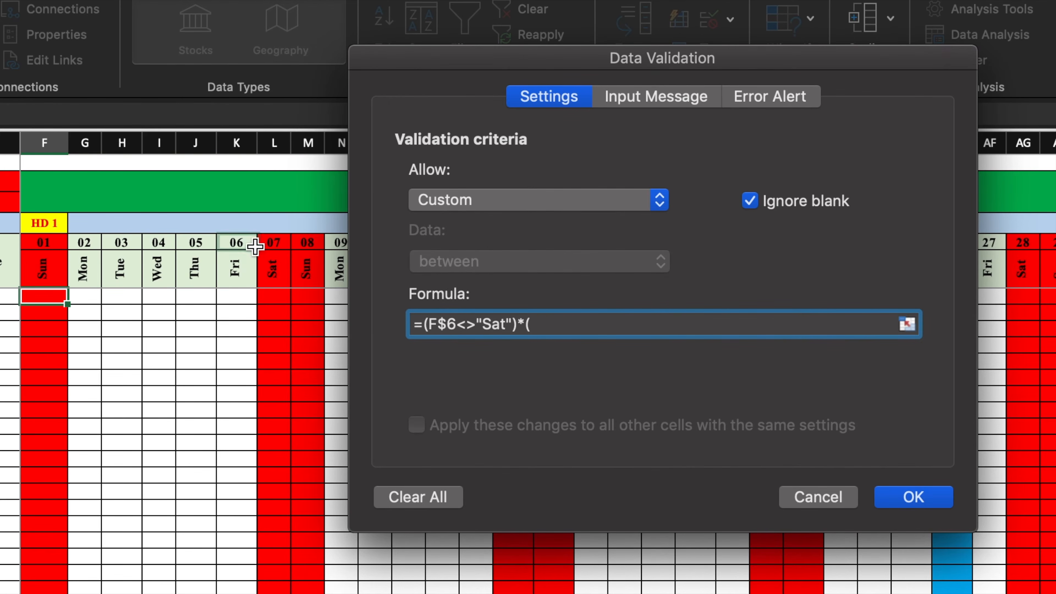
Add the Sunday condition (F$6<>"Sun") to the validation formula, with row 6 locked.
click(39, 278)
text(<>")
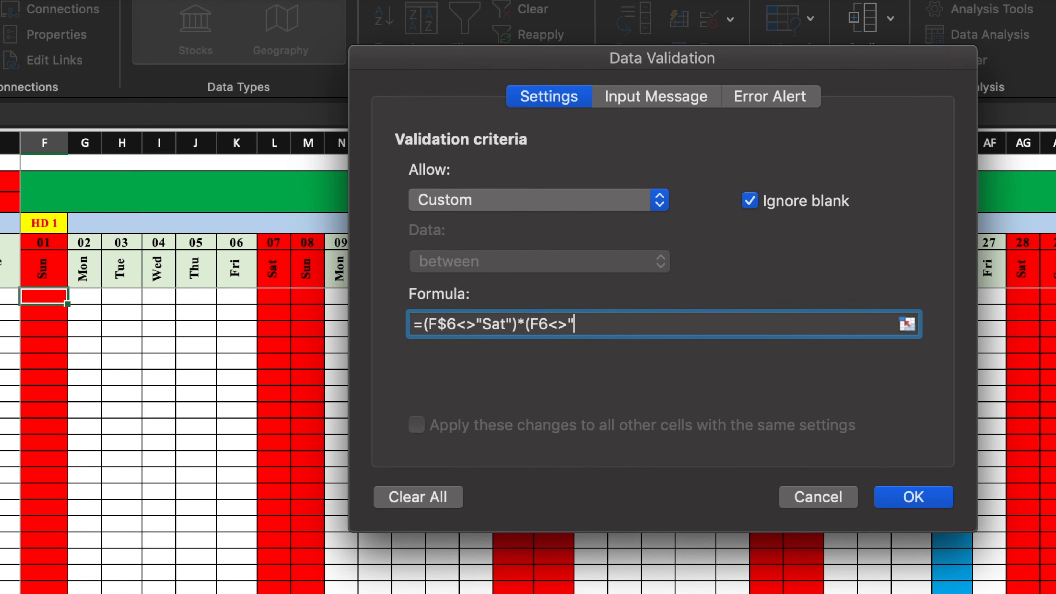
text(Sun")
click(540, 325)
text($)
click(652, 325)
text())
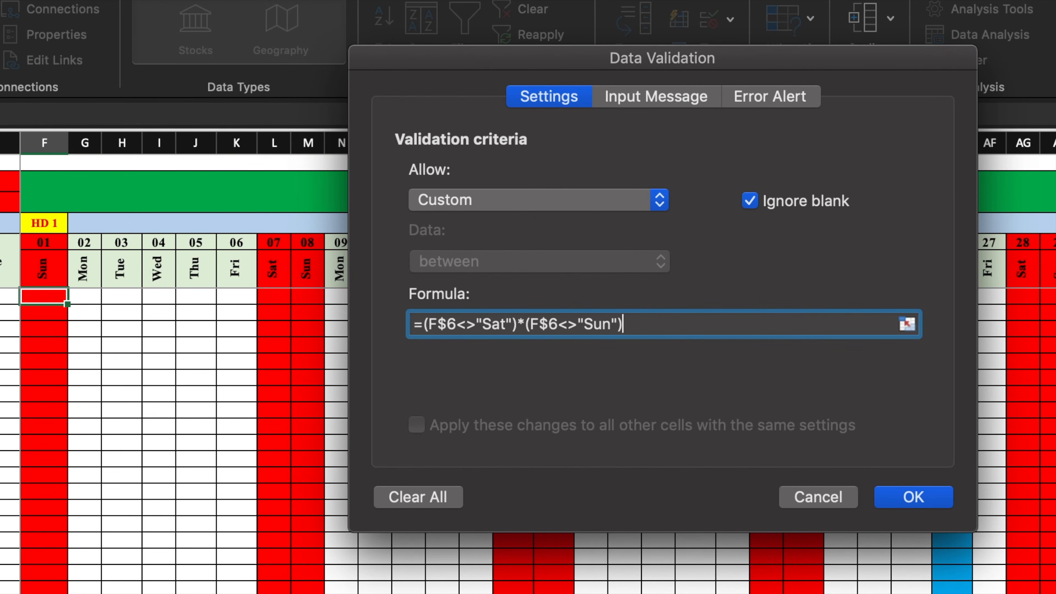
Extend the validation formula with *(F$6<>"EOM"), locking row 6.
text(*(F6)
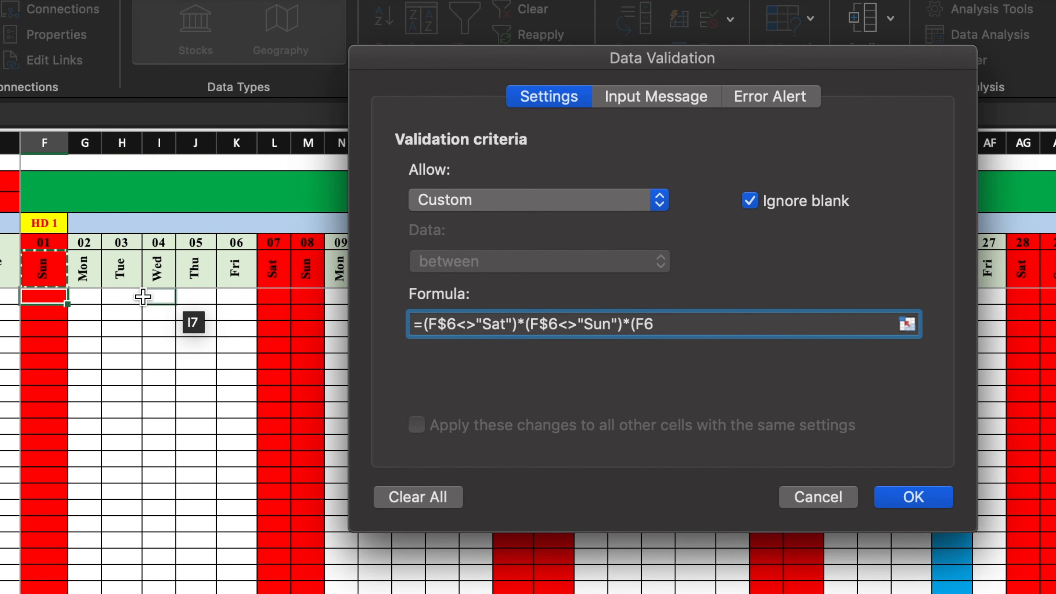
text(<>")
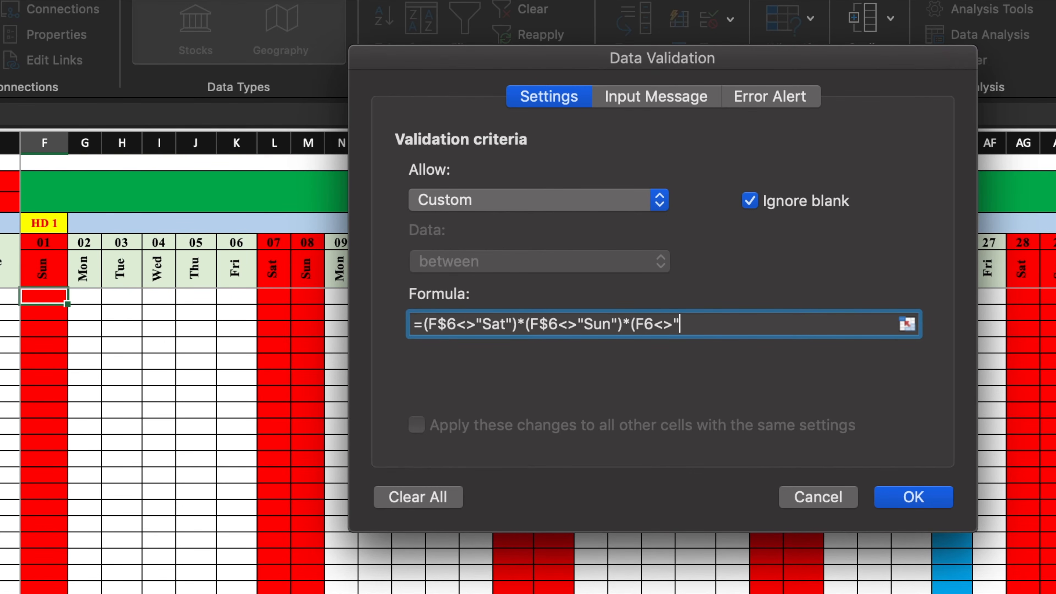
text(EOM")
click(643, 324)
text($)
click(762, 324)
text())
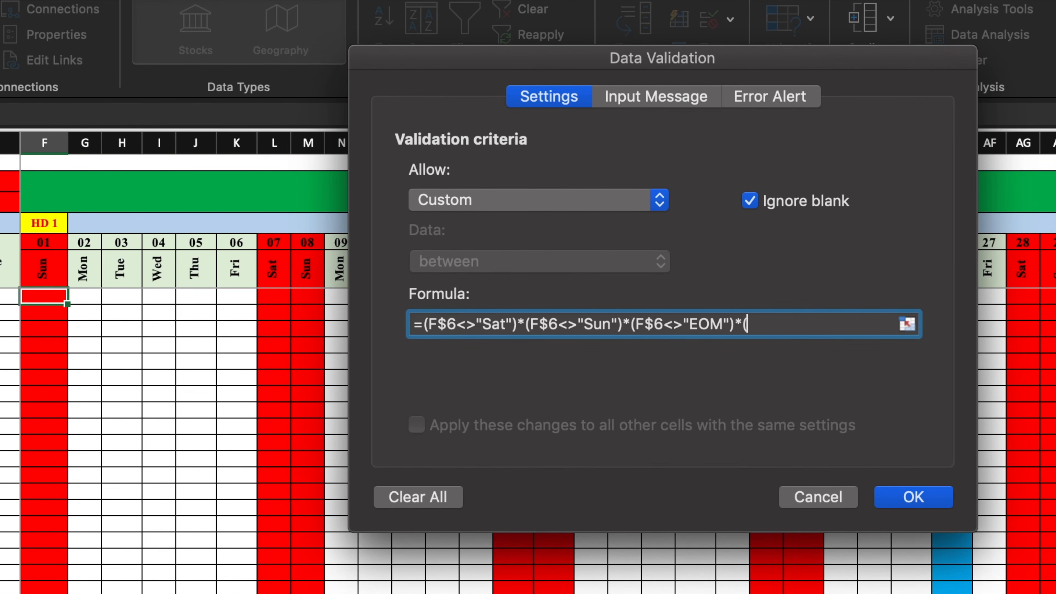
Complete the validation formula with *(F$4="") so holiday dates are rejected, locking row 4.
text(*()
click(50, 223)
text(=)
click(753, 325)
text($)
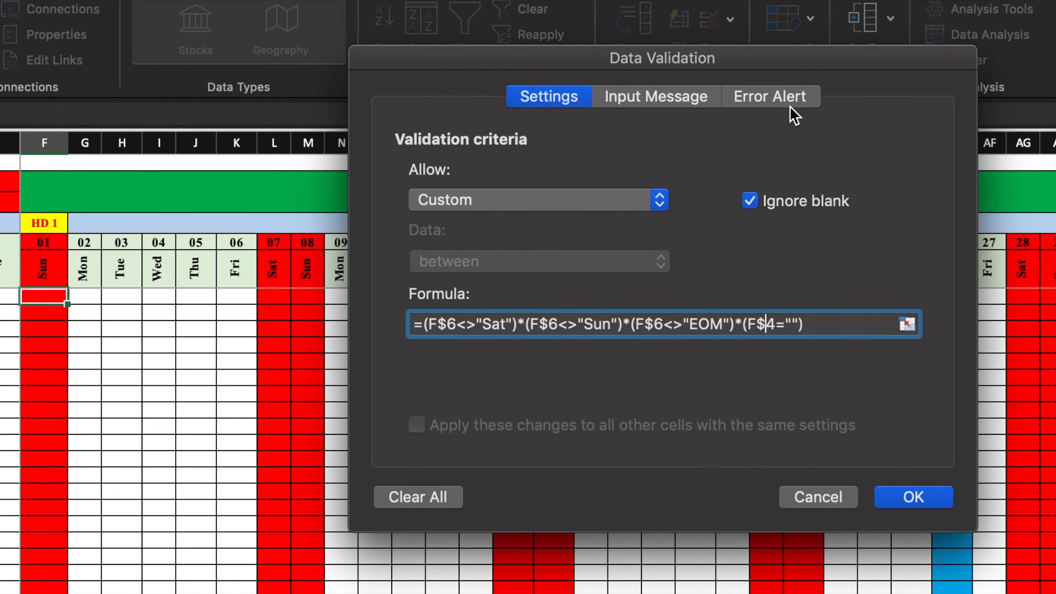
Set the validation's error alert title to "WeekOffs / EOM / Holidays".
click(794, 115)
click(696, 230)
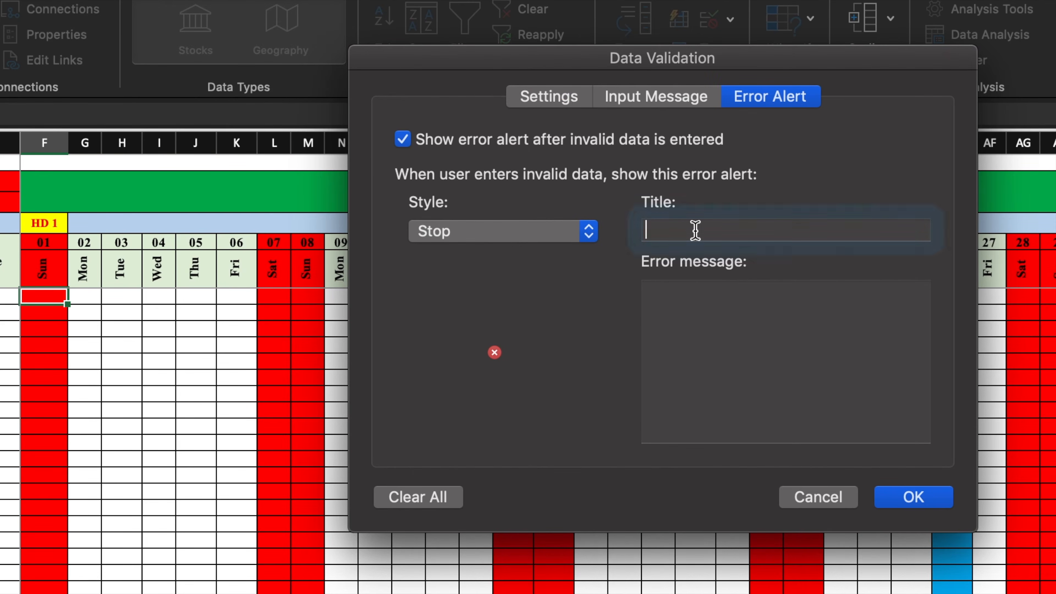
text(WeekOffs / EO)
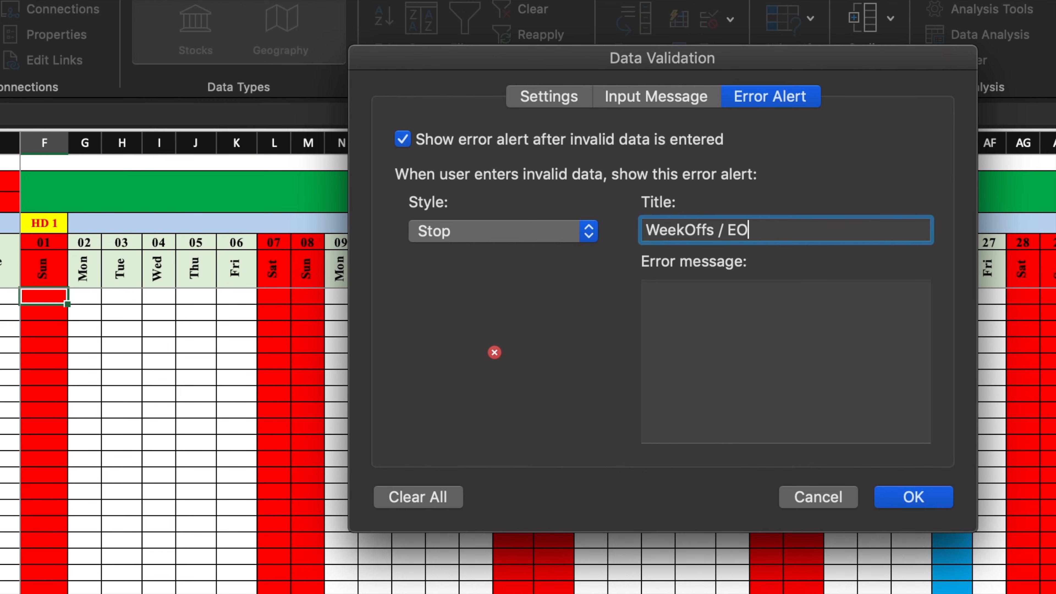
text(M / Holidays)
Set the error message to "Can't insert anything" and apply the validation to the first attendance cell.
click(716, 295)
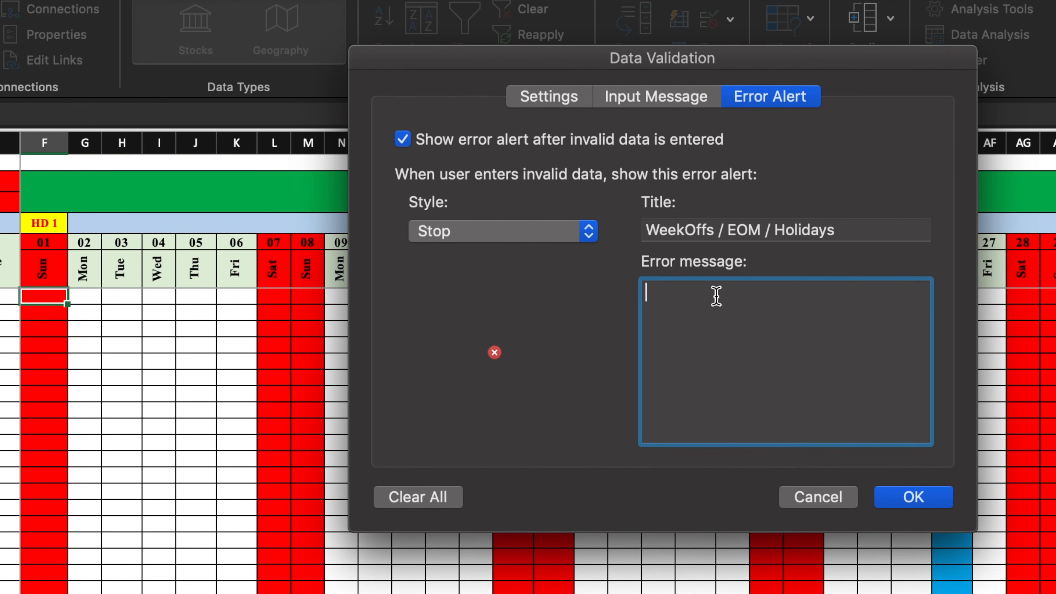
text(Can't insert any)
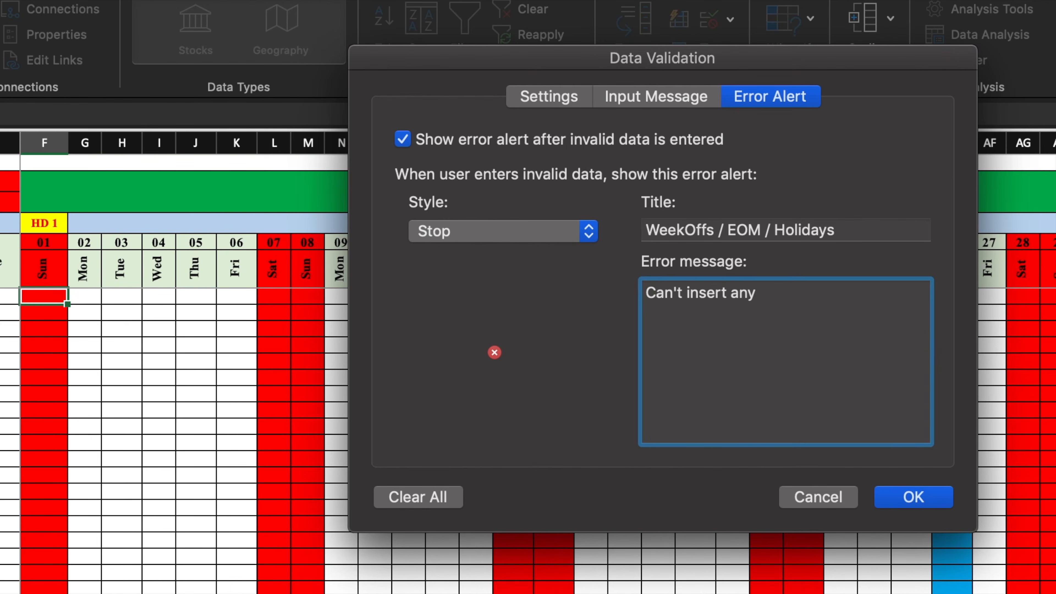
text(thing)
click(921, 500)
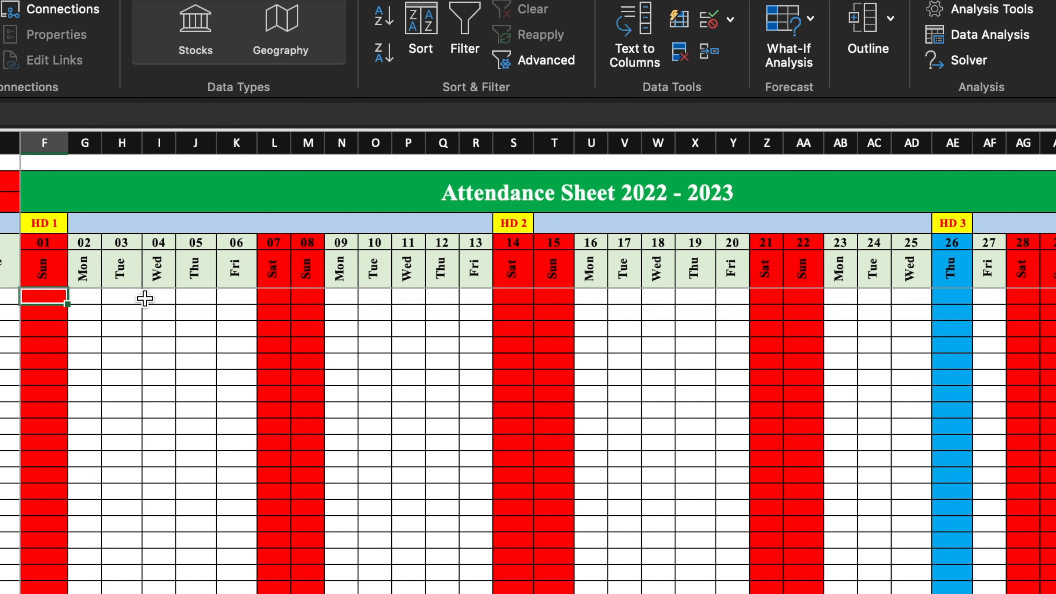
Fill the validated first attendance cell down all employee rows and across to day 31 in column AJ.
drag(67, 304, 74, 593)
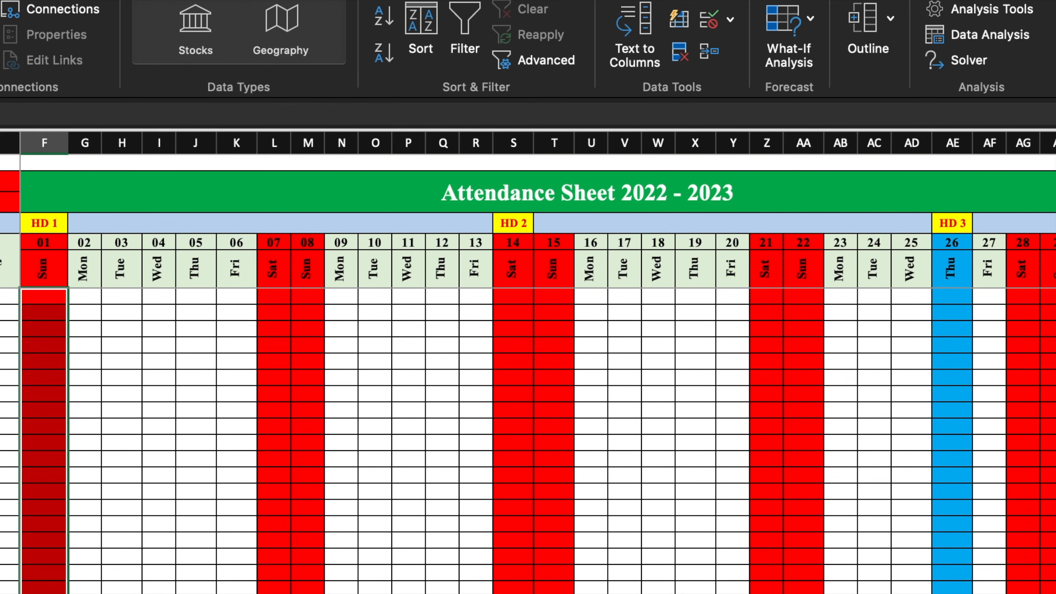
scroll(528, 374, right, 5)
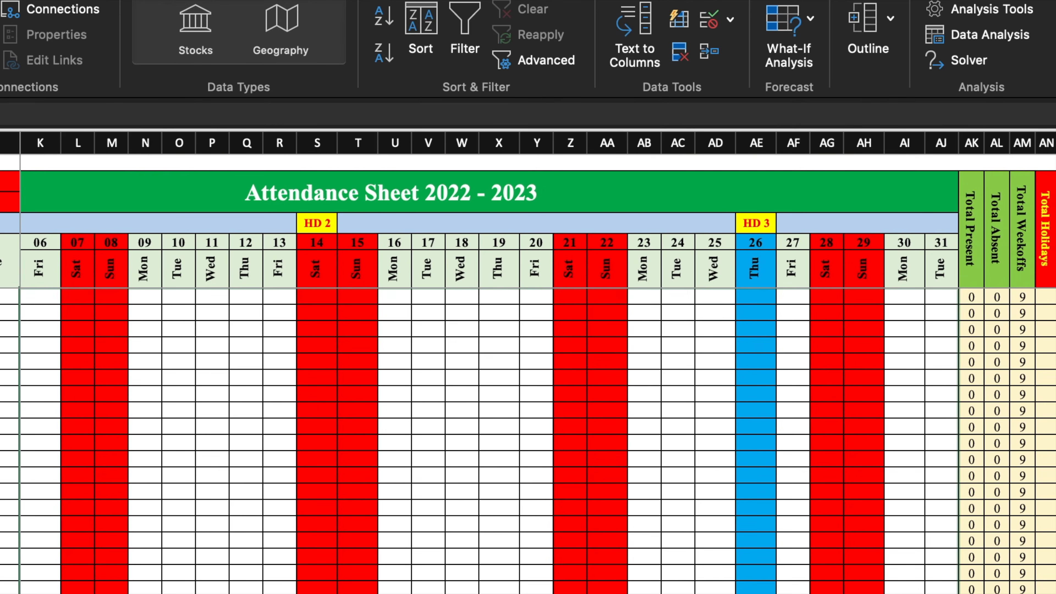
drag(941, 593, 941, 593)
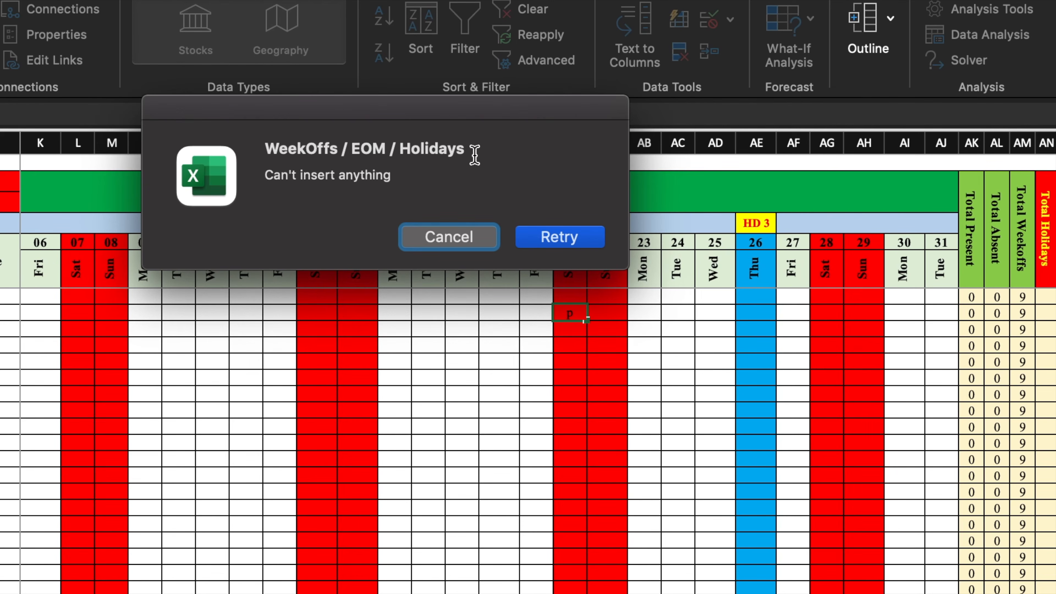
Test the validation with a "p" on Saturday the 21st, and switch the sheet's month to February.
key(Escape)
scroll(389, 503, right, 6)
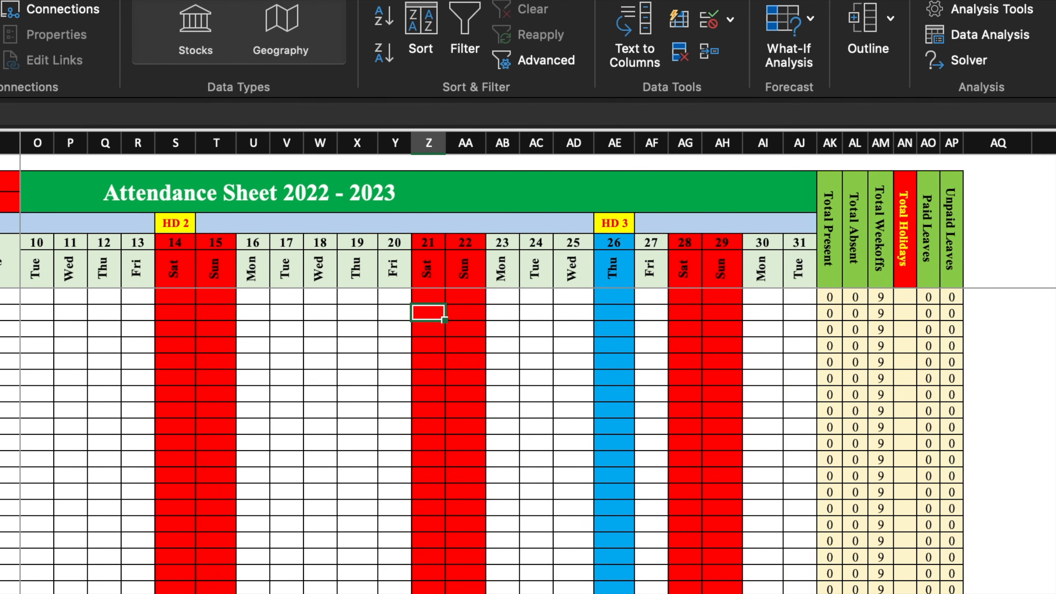
click(1, 313)
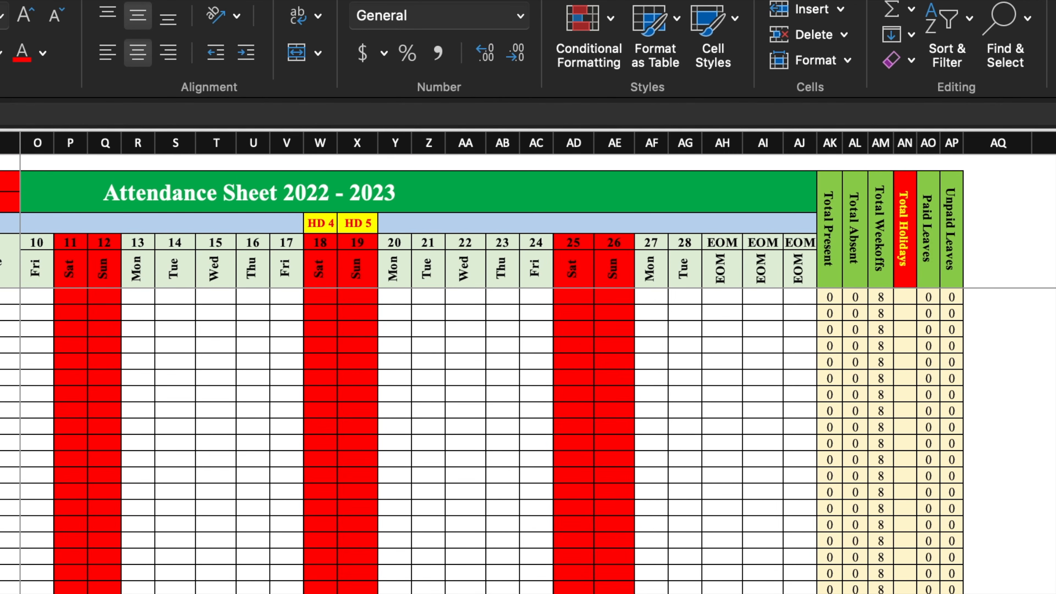
scroll(122, 450, left, 10)
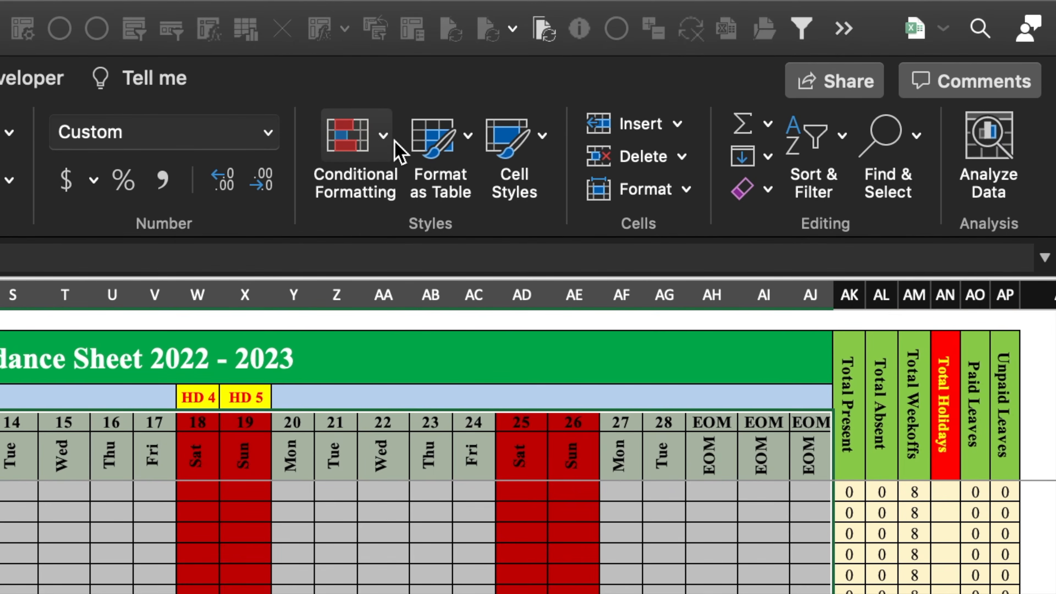
Create a classic conditional formatting rule for the date headers and attendance grid, using a formula to determine which cells to format.
click(383, 136)
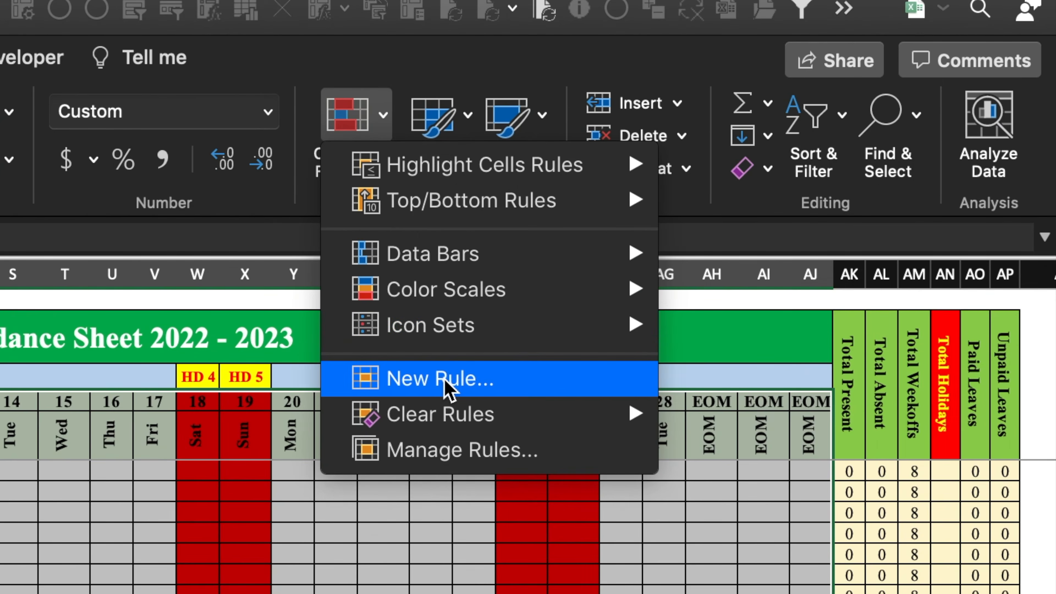
click(448, 389)
click(76, 260)
click(56, 366)
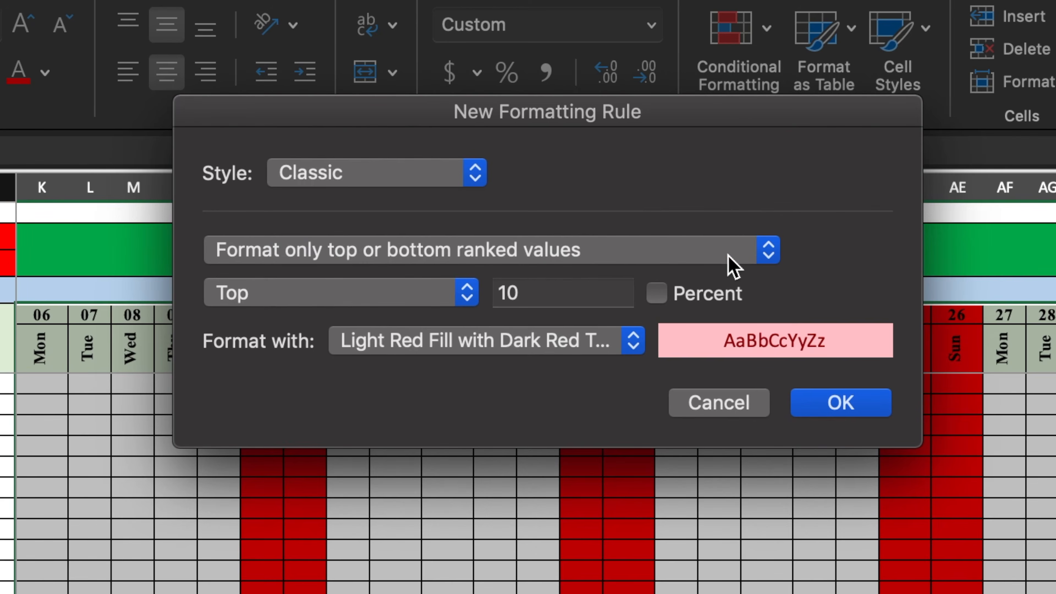
click(770, 254)
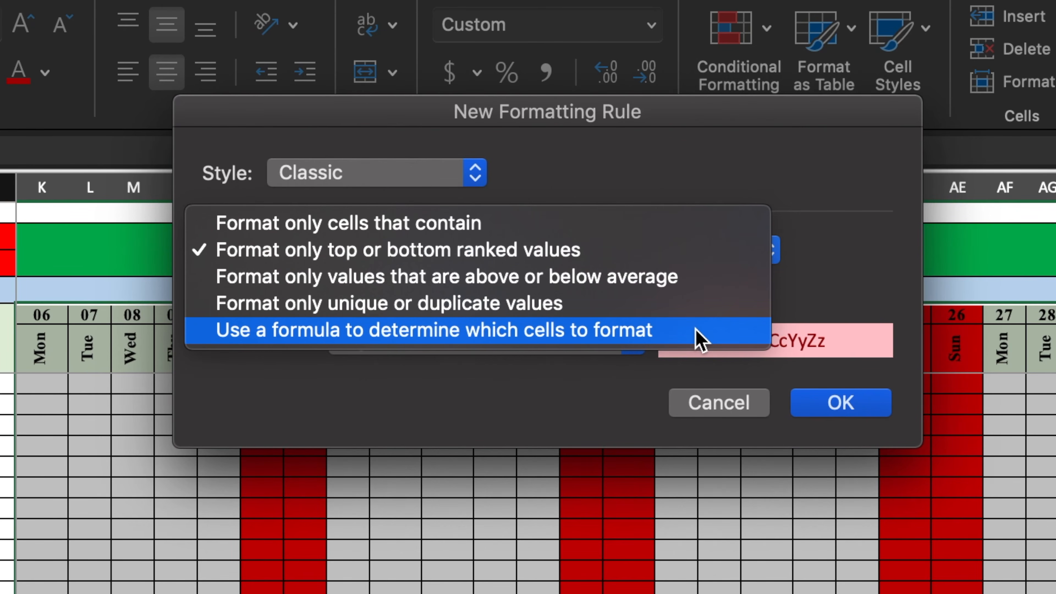
click(701, 339)
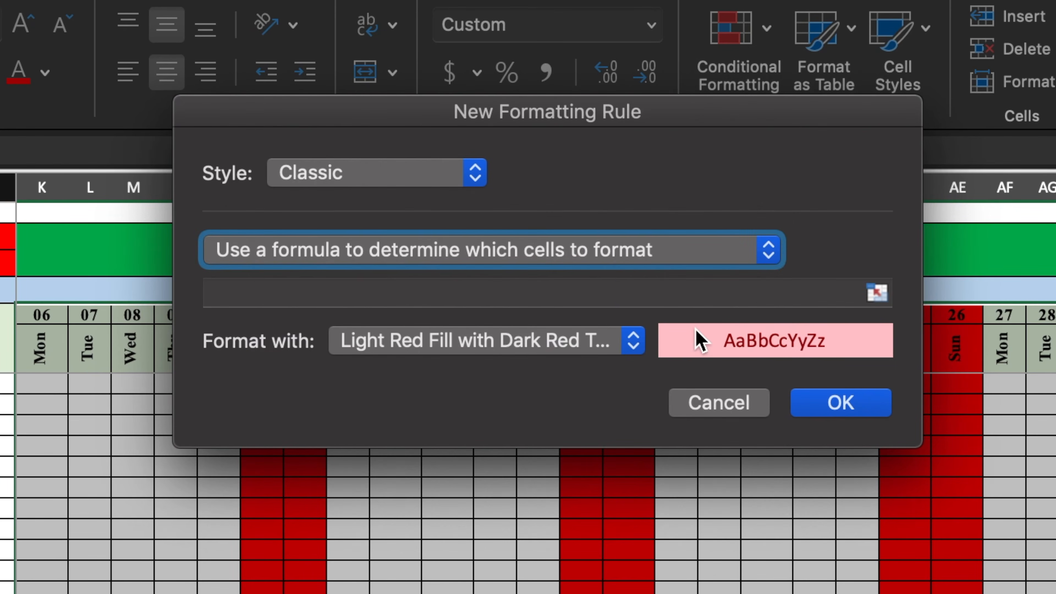
click(618, 289)
drag(462, 108, 627, 111)
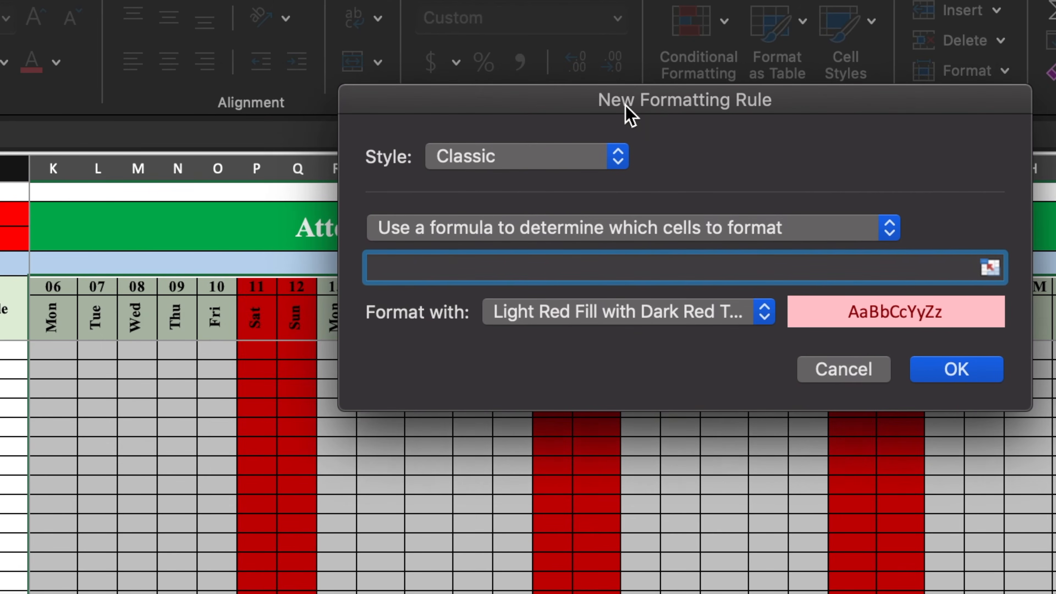
Enter =F$6="EOM" as the formatting rule's formula, locking only row 6.
scroll(166, 416, left, 5)
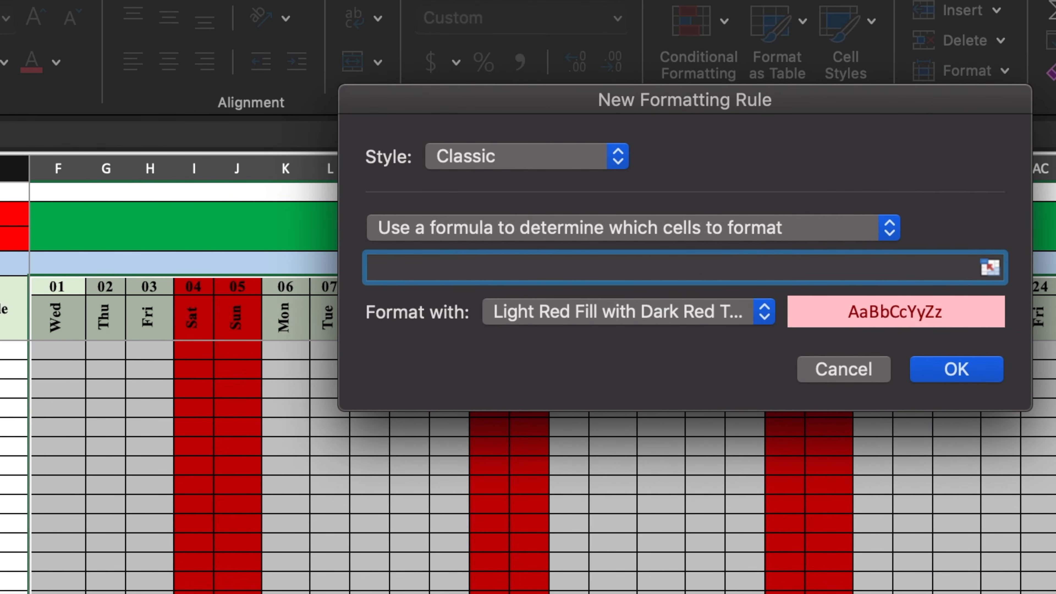
text(=)
click(57, 320)
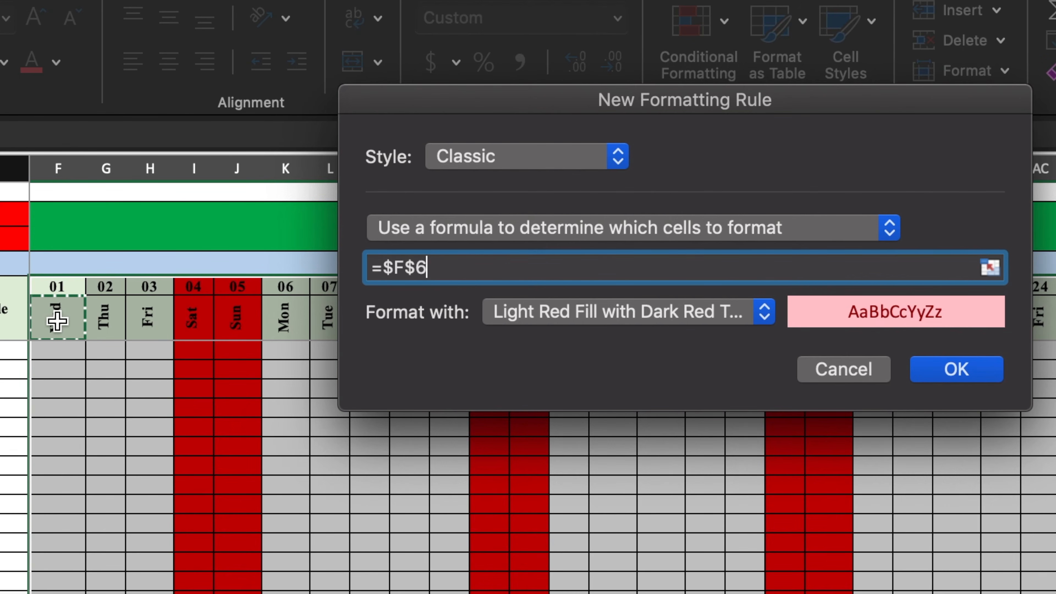
text(=)
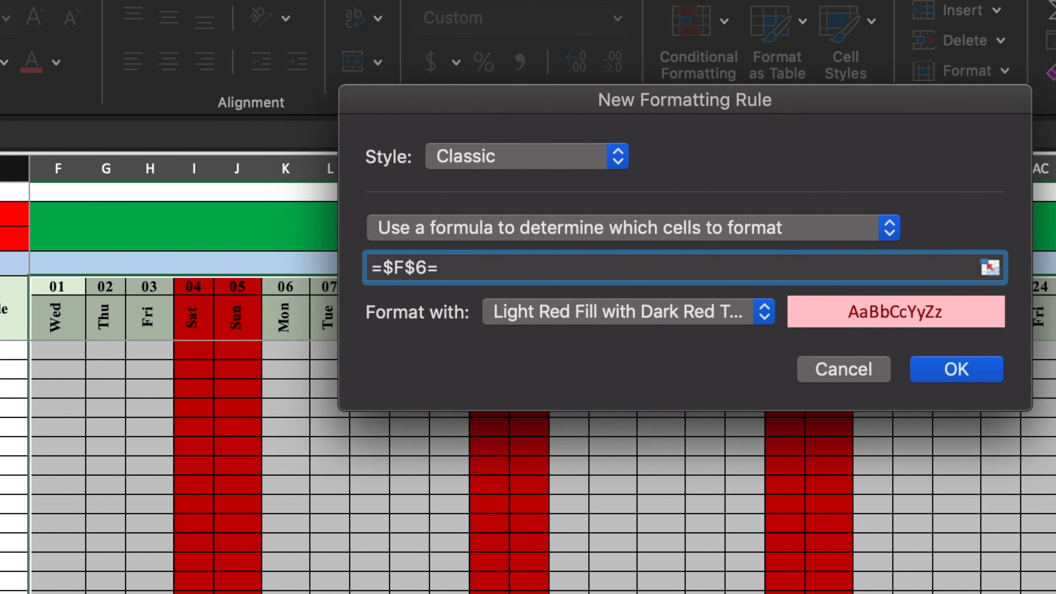
text("EOM)
click(393, 268)
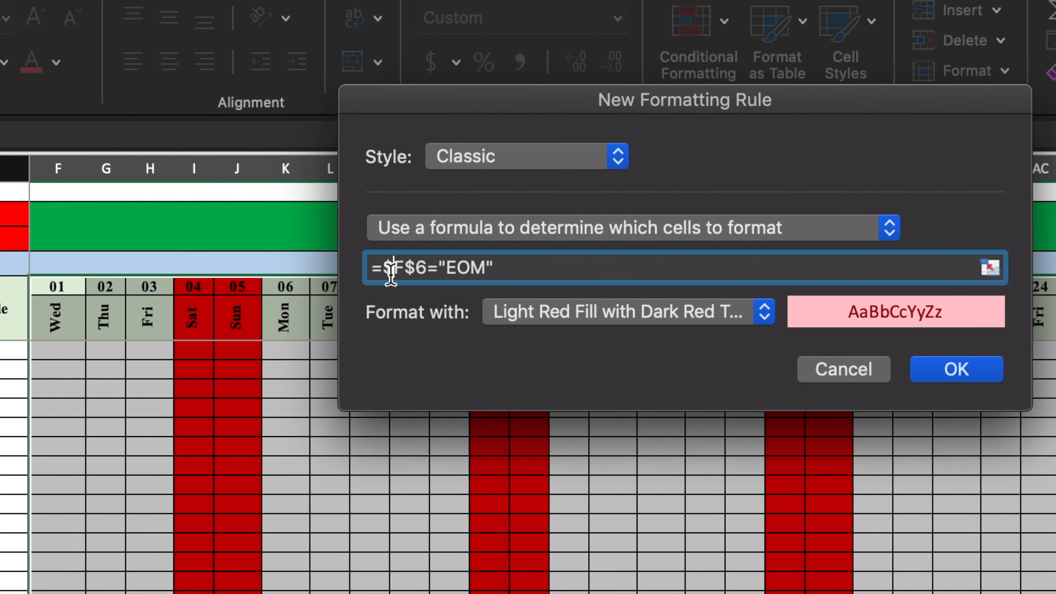
key(BackSpace)
Give the EOM rule a custom format with a red background fill and apply it.
click(765, 311)
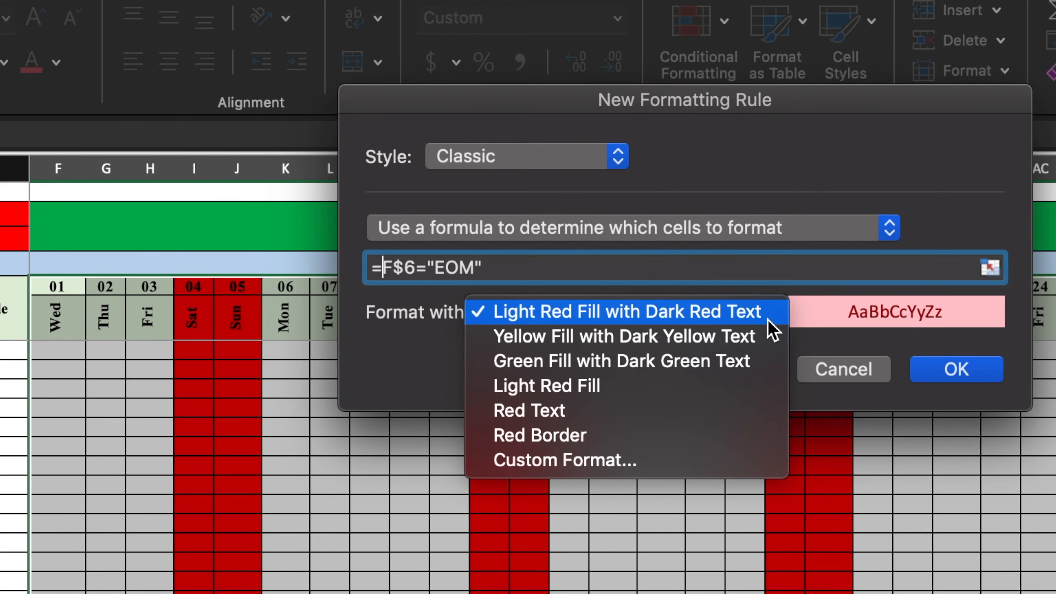
click(723, 466)
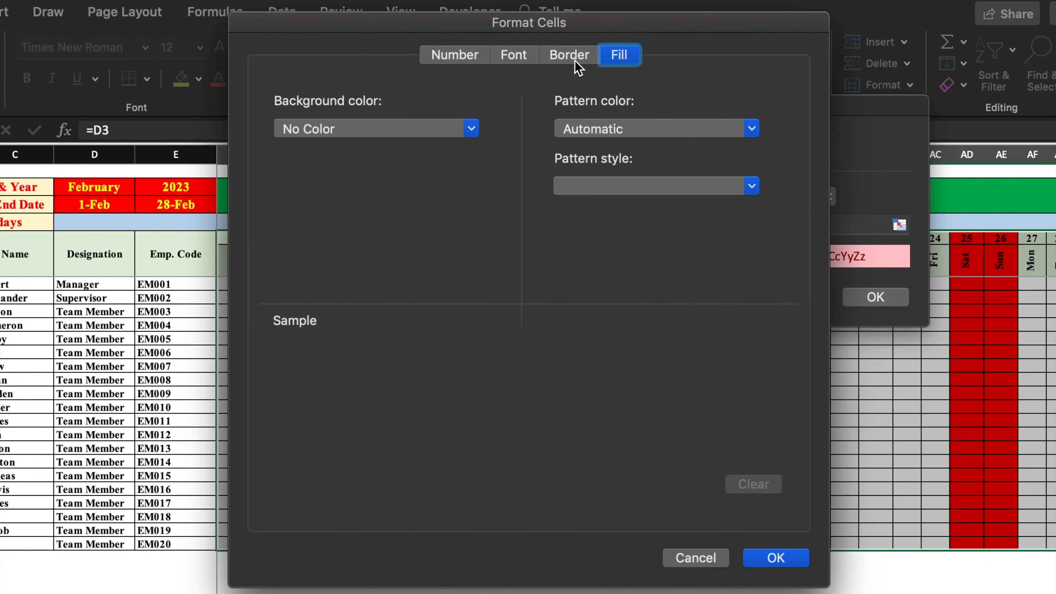
click(472, 128)
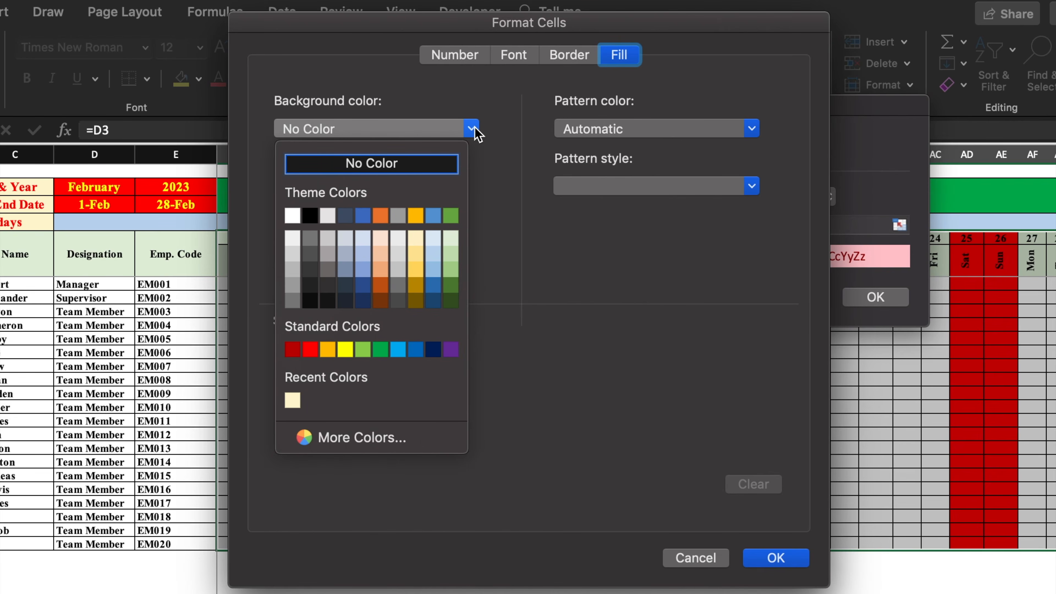
click(312, 351)
click(776, 557)
click(875, 296)
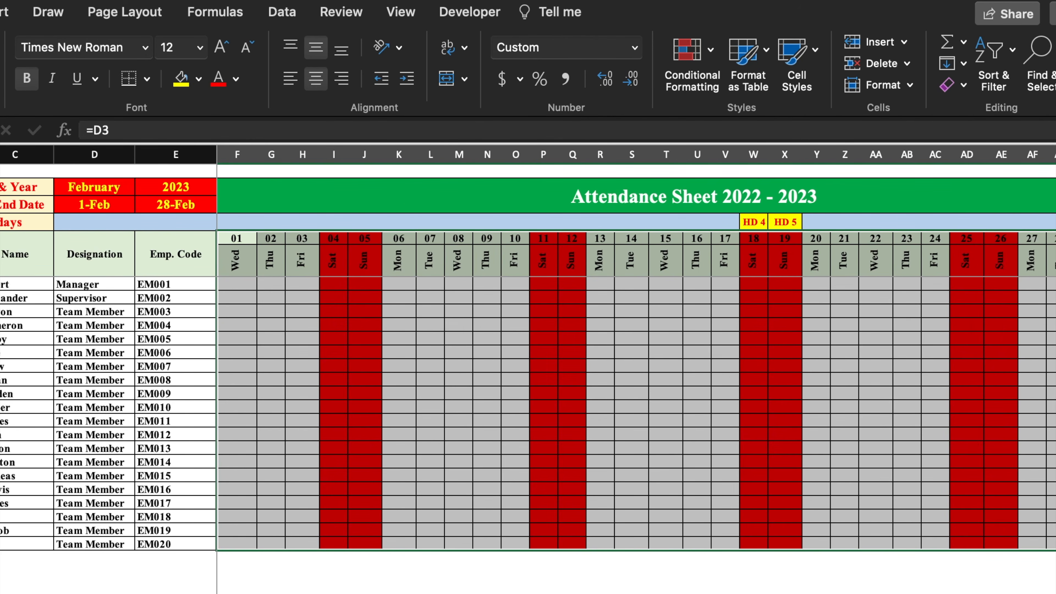
Test the validation by entering "p" in the first employee's first EOM cell, AH7, and dismiss the attempt.
scroll(941, 408, right, 5)
click(929, 408)
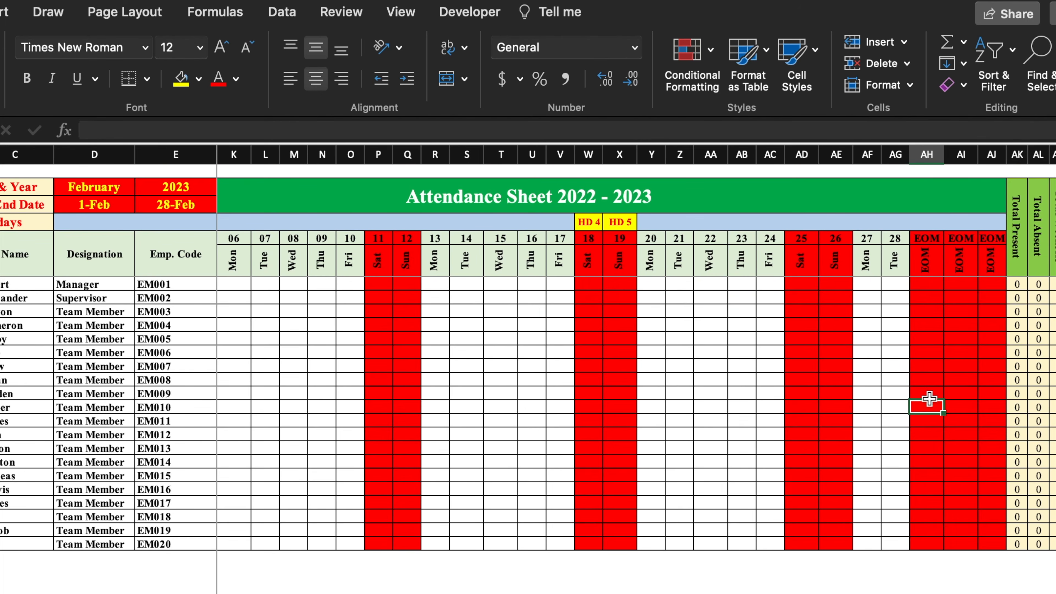
click(928, 285)
text(p)
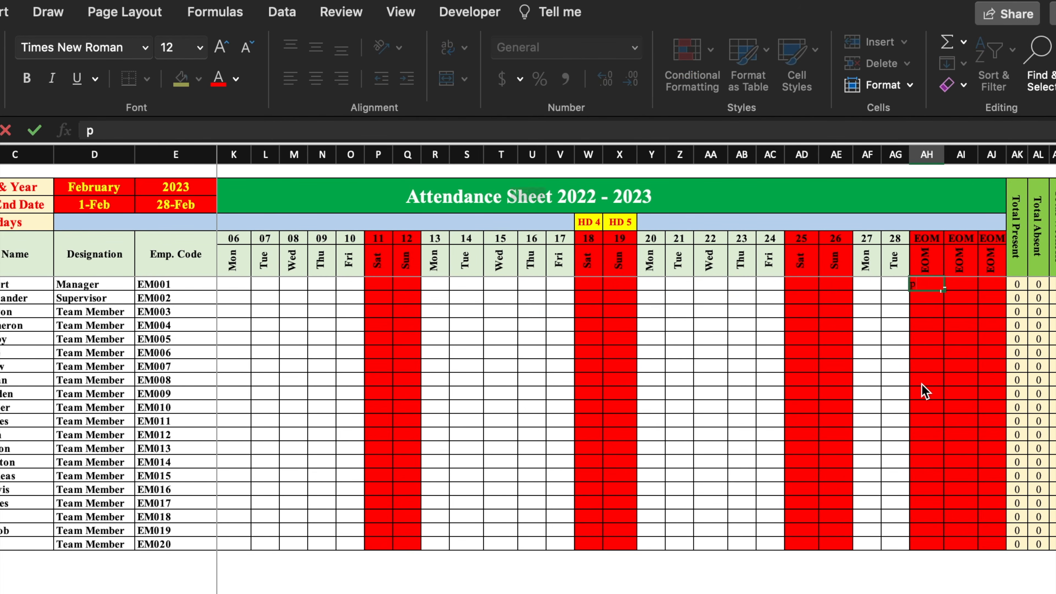
key(Return)
click(582, 238)
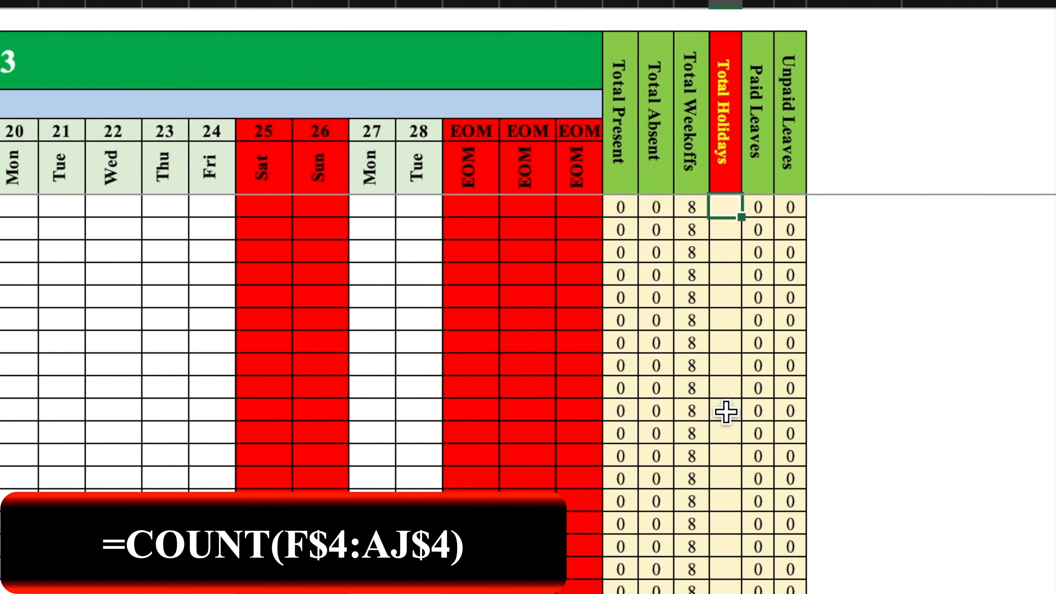
Enter =COUNT(F4:AJ4) in the first Total Holidays cell, AN7, to count the month's holidays.
text(=count)
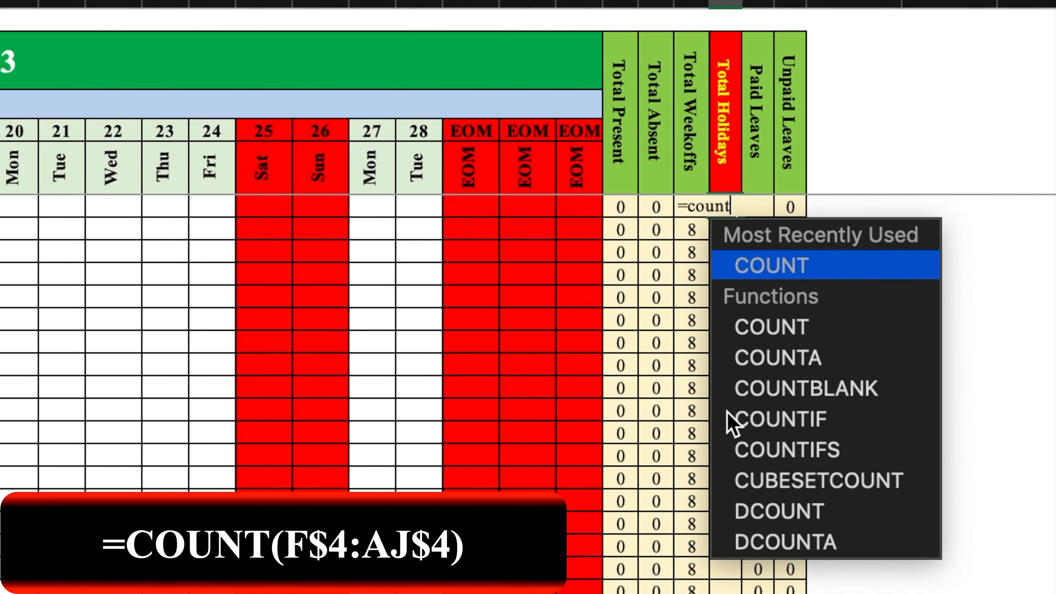
text(()
drag(566, 106, 79, 81)
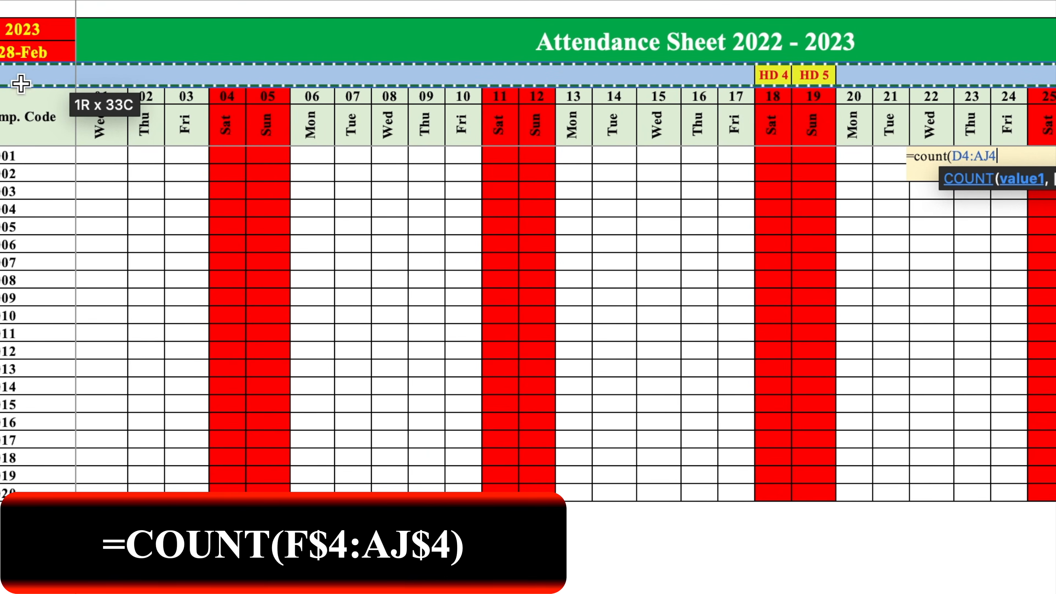
key(F4)
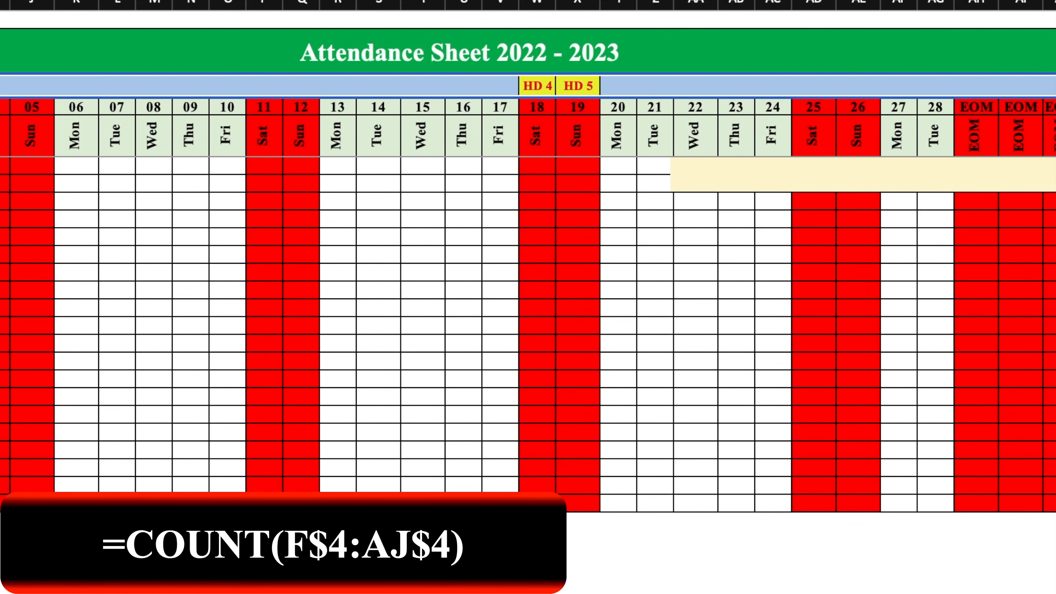
key(Return)
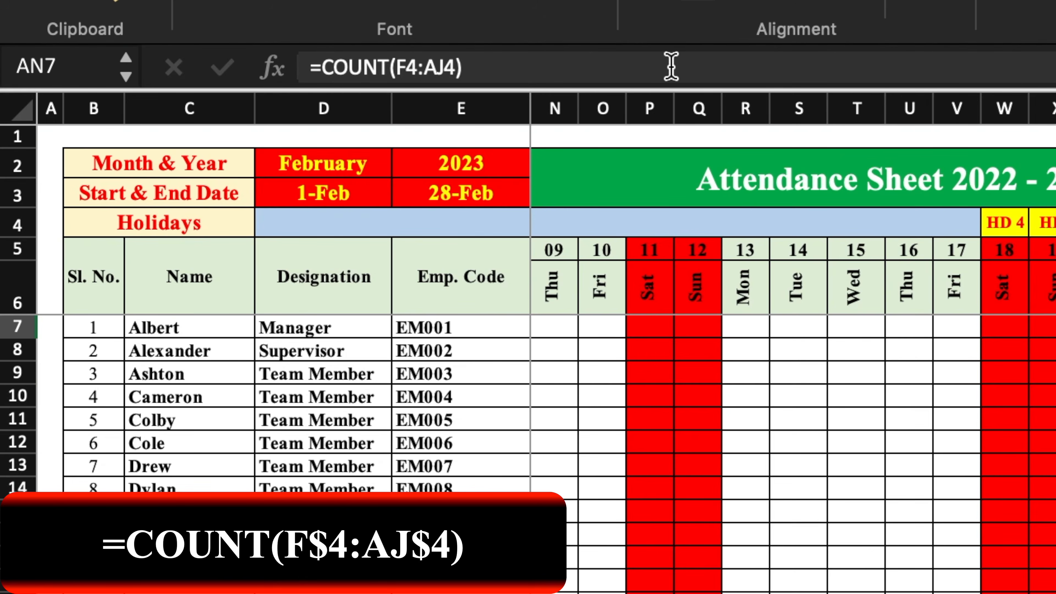
Lock row 4 in the Total Holidays formula so it reads =COUNT(F$4:AJ$4).
click(444, 67)
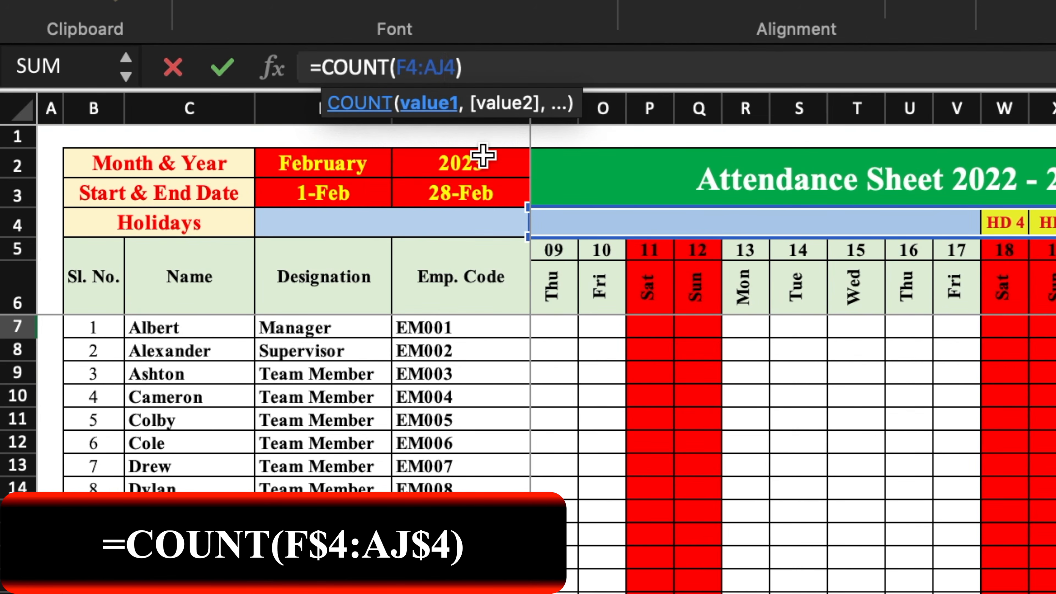
text($)
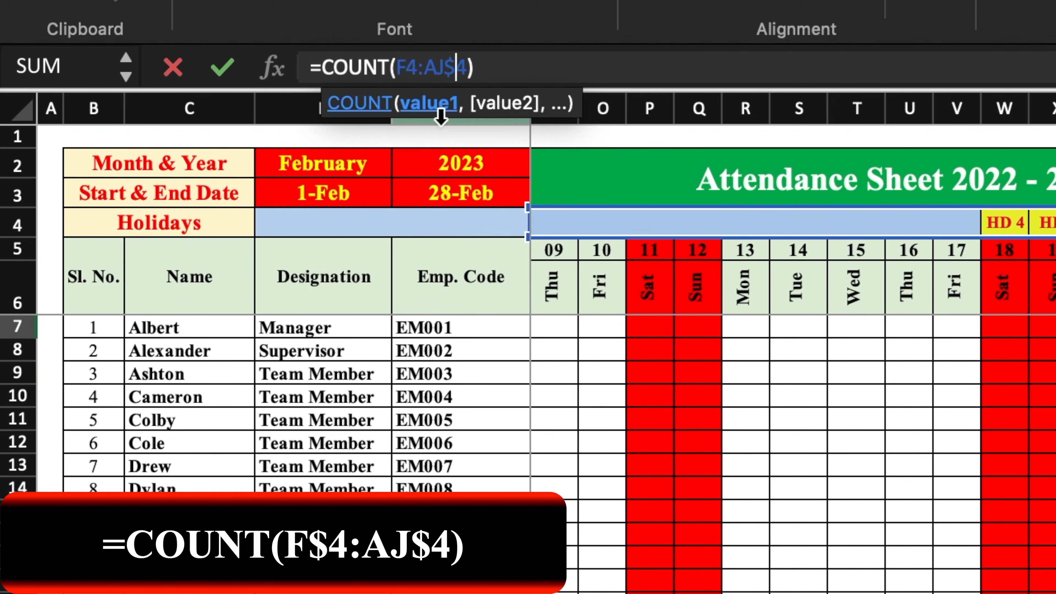
click(406, 67)
text($)
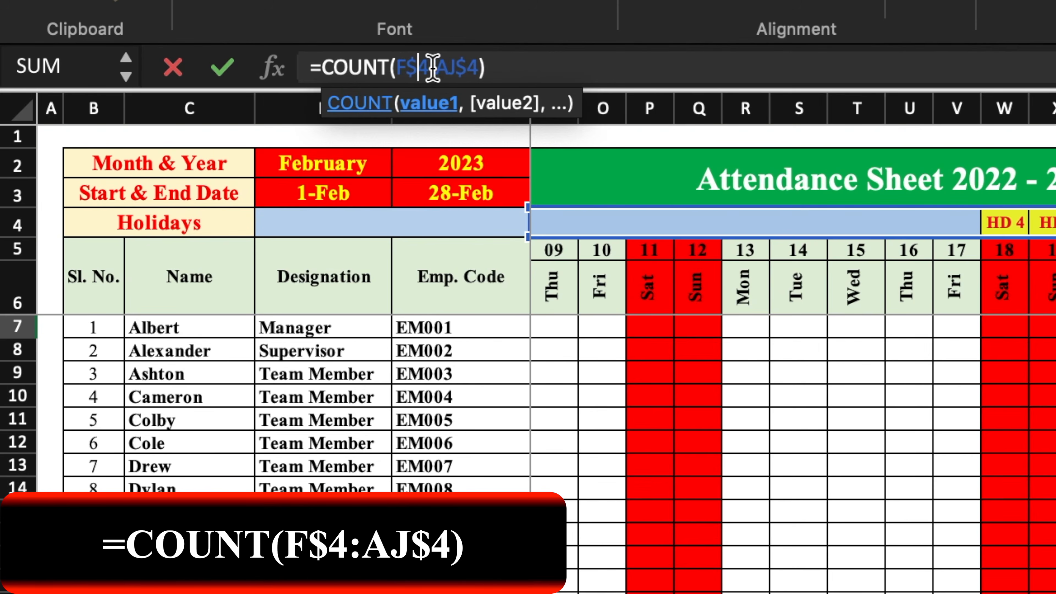
key(Return)
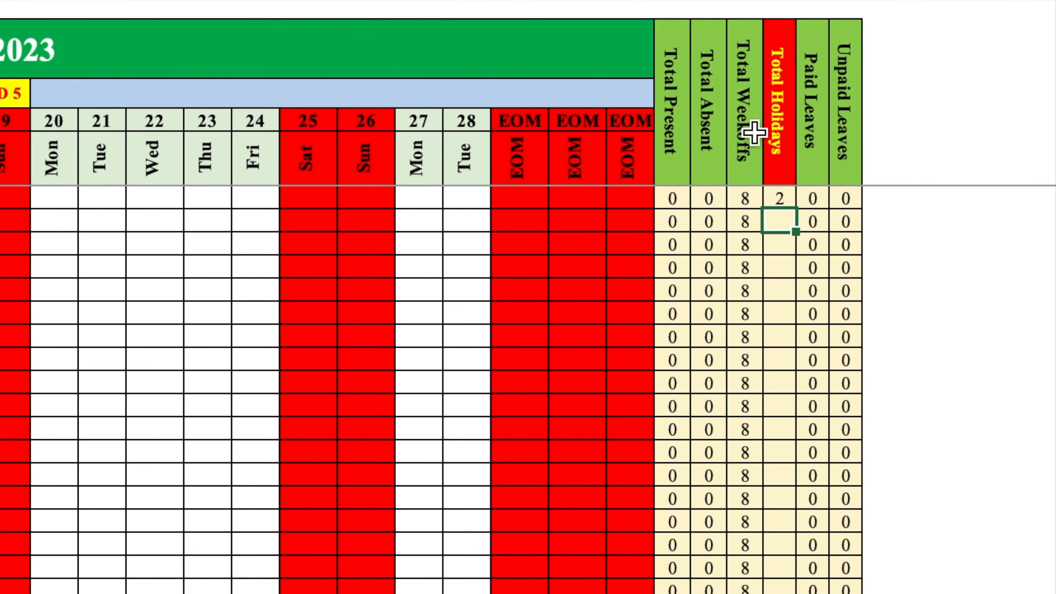
Fill the Total Holidays formula down the column for all employees.
click(786, 199)
drag(796, 210, 796, 593)
scroll(780, 416, left, 8)
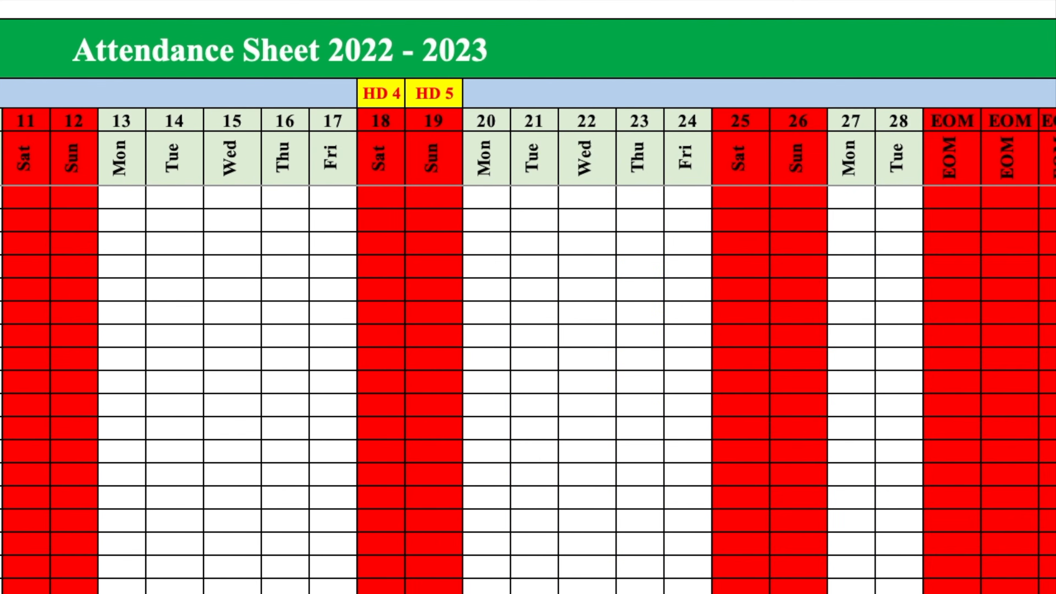